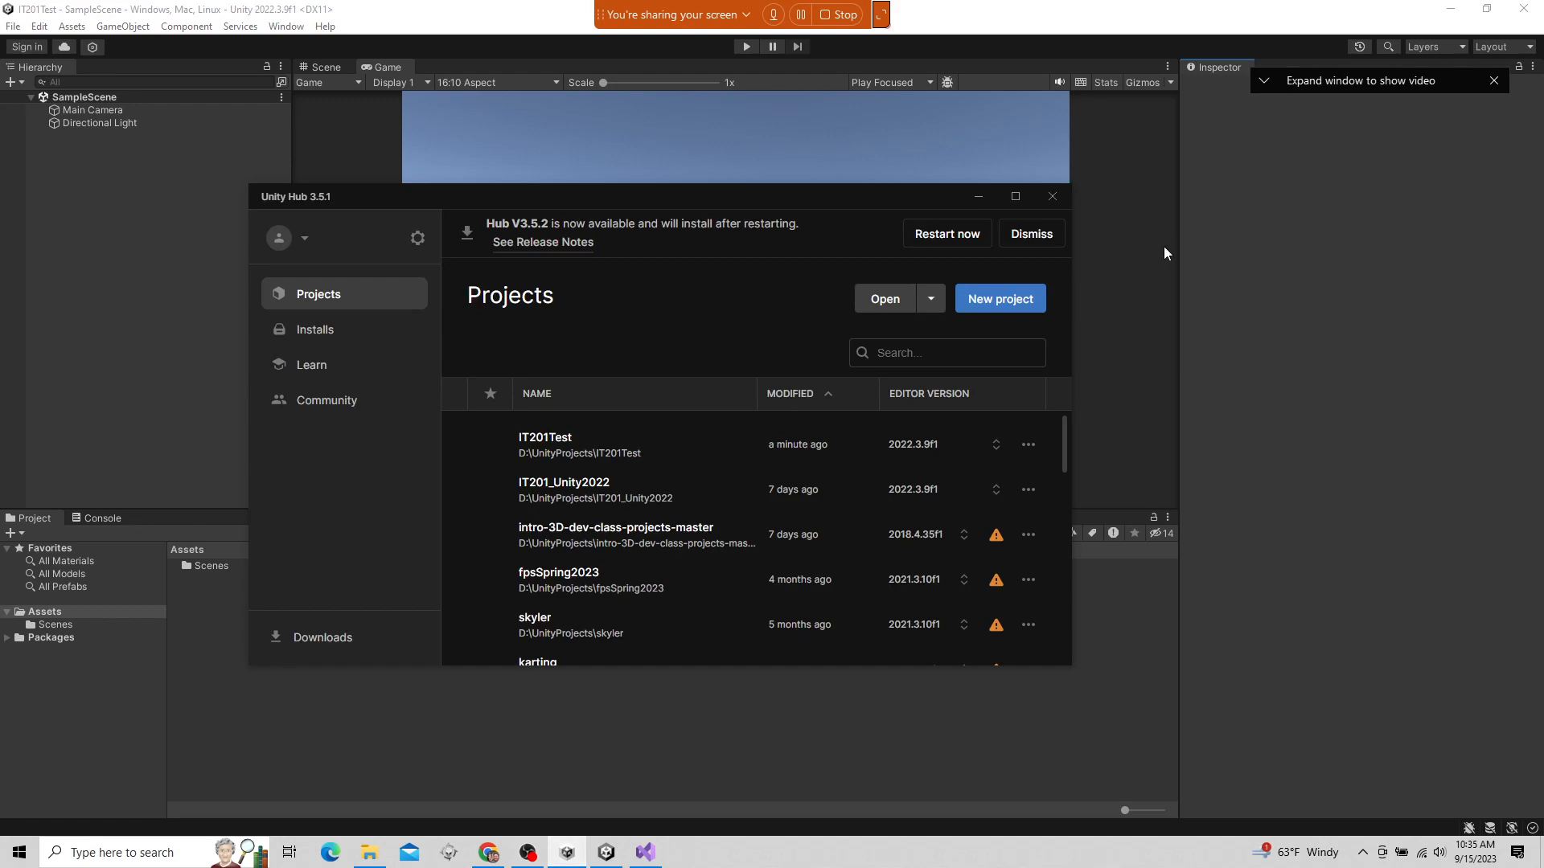
Review the new-project settings for the 3D Core template in Unity Hub and close the Hub without creating a project
click(1002, 298)
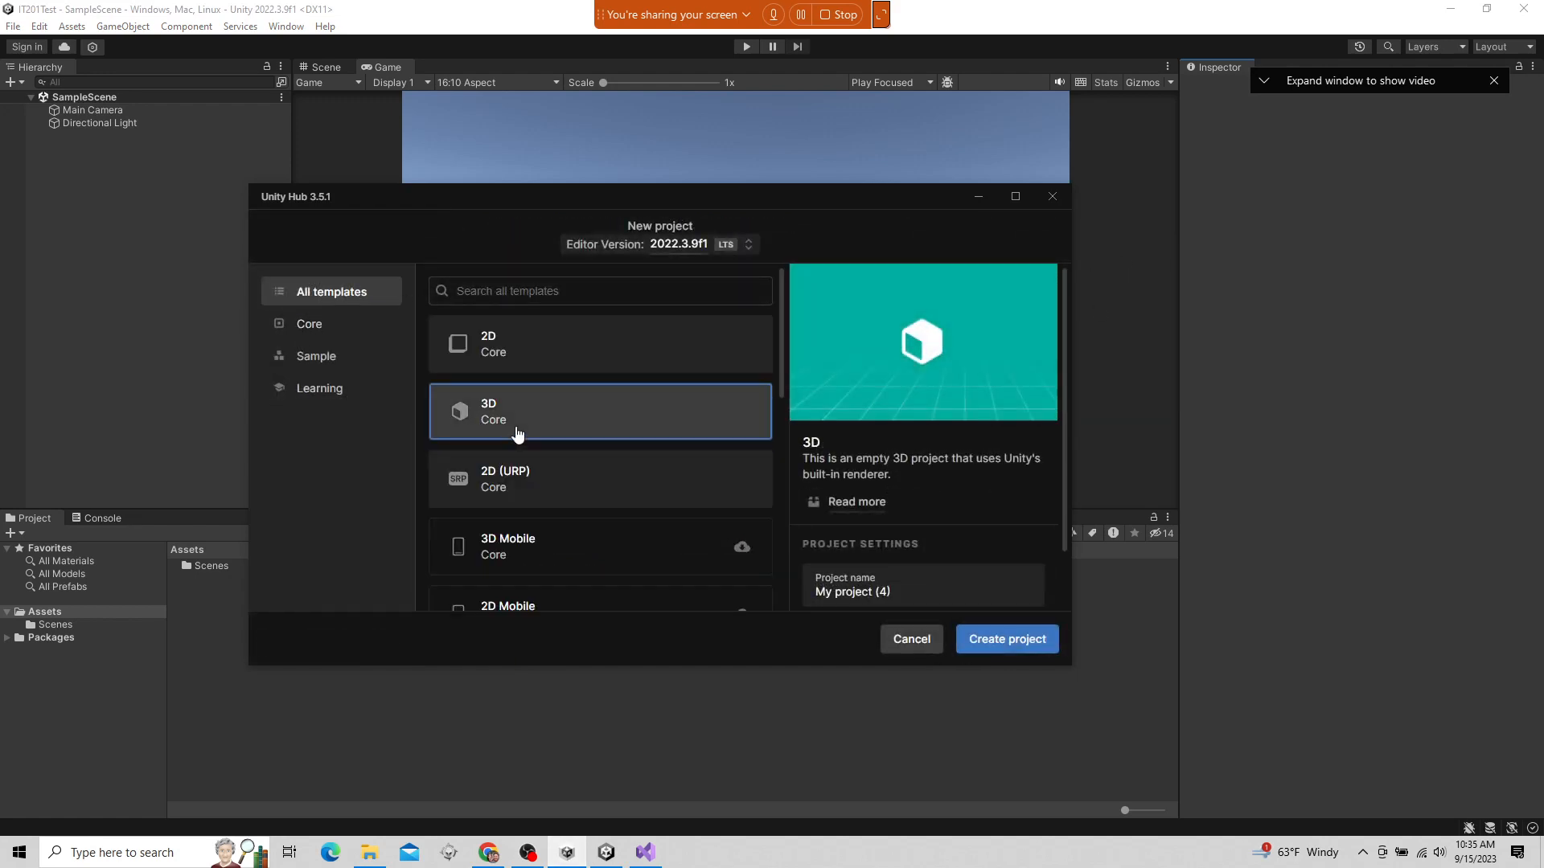
scroll(882, 511, down, 1)
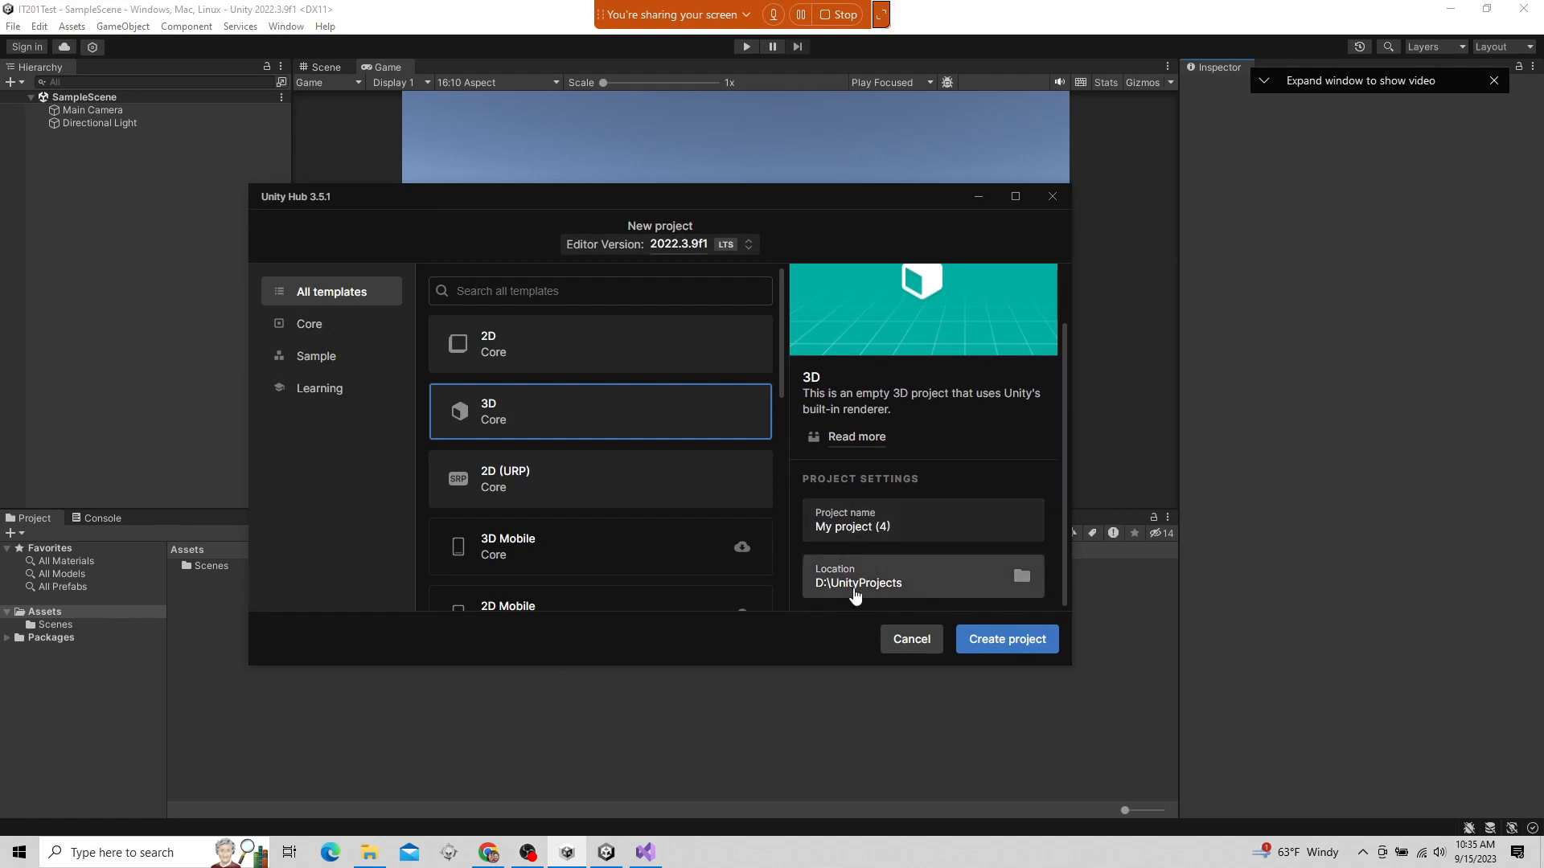
drag(945, 528, 814, 527)
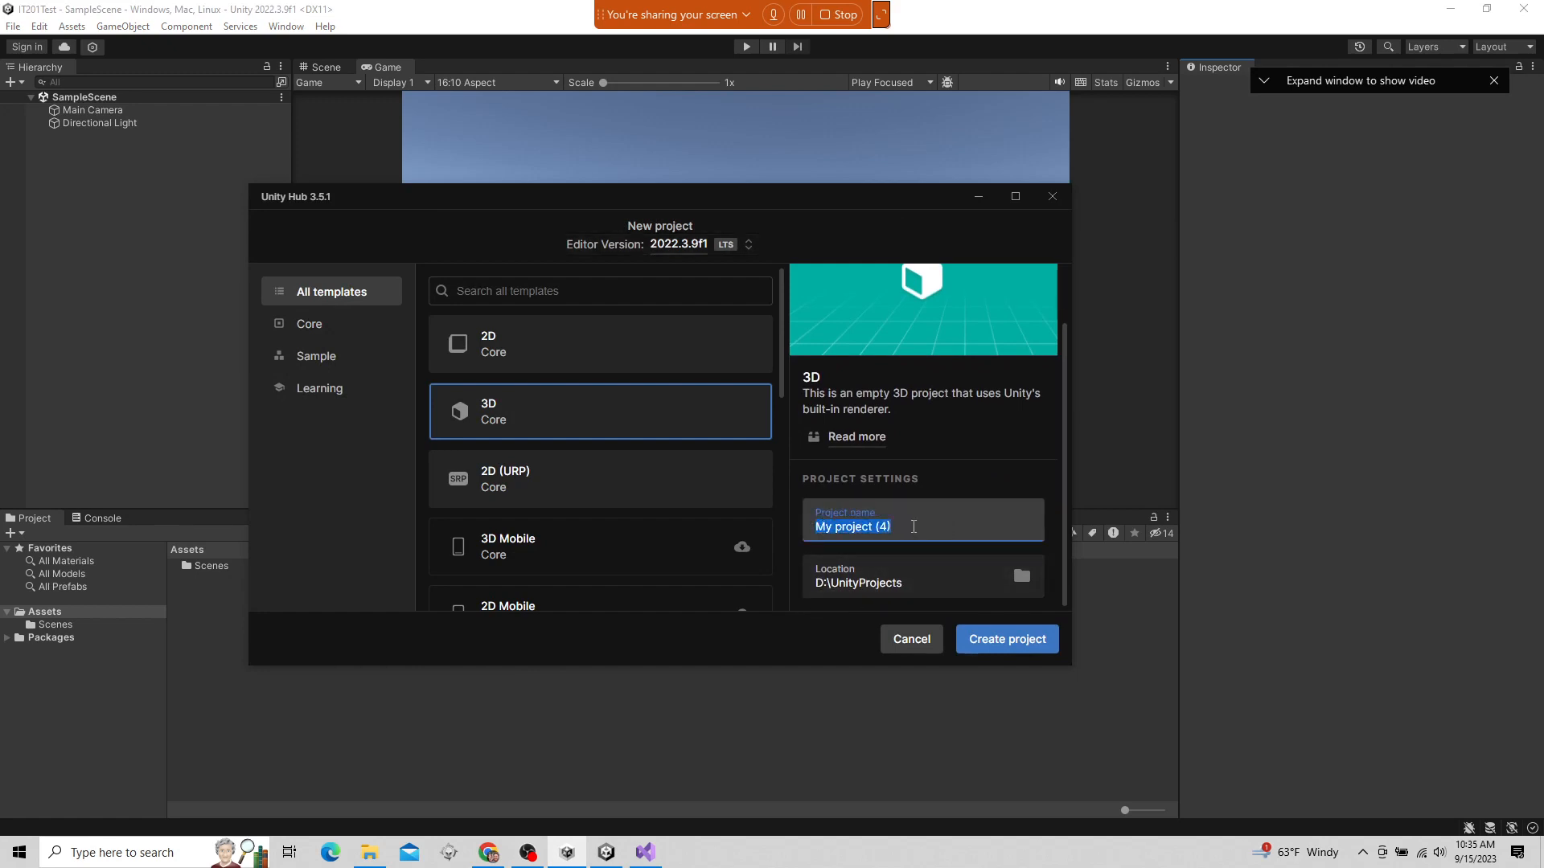
click(1051, 197)
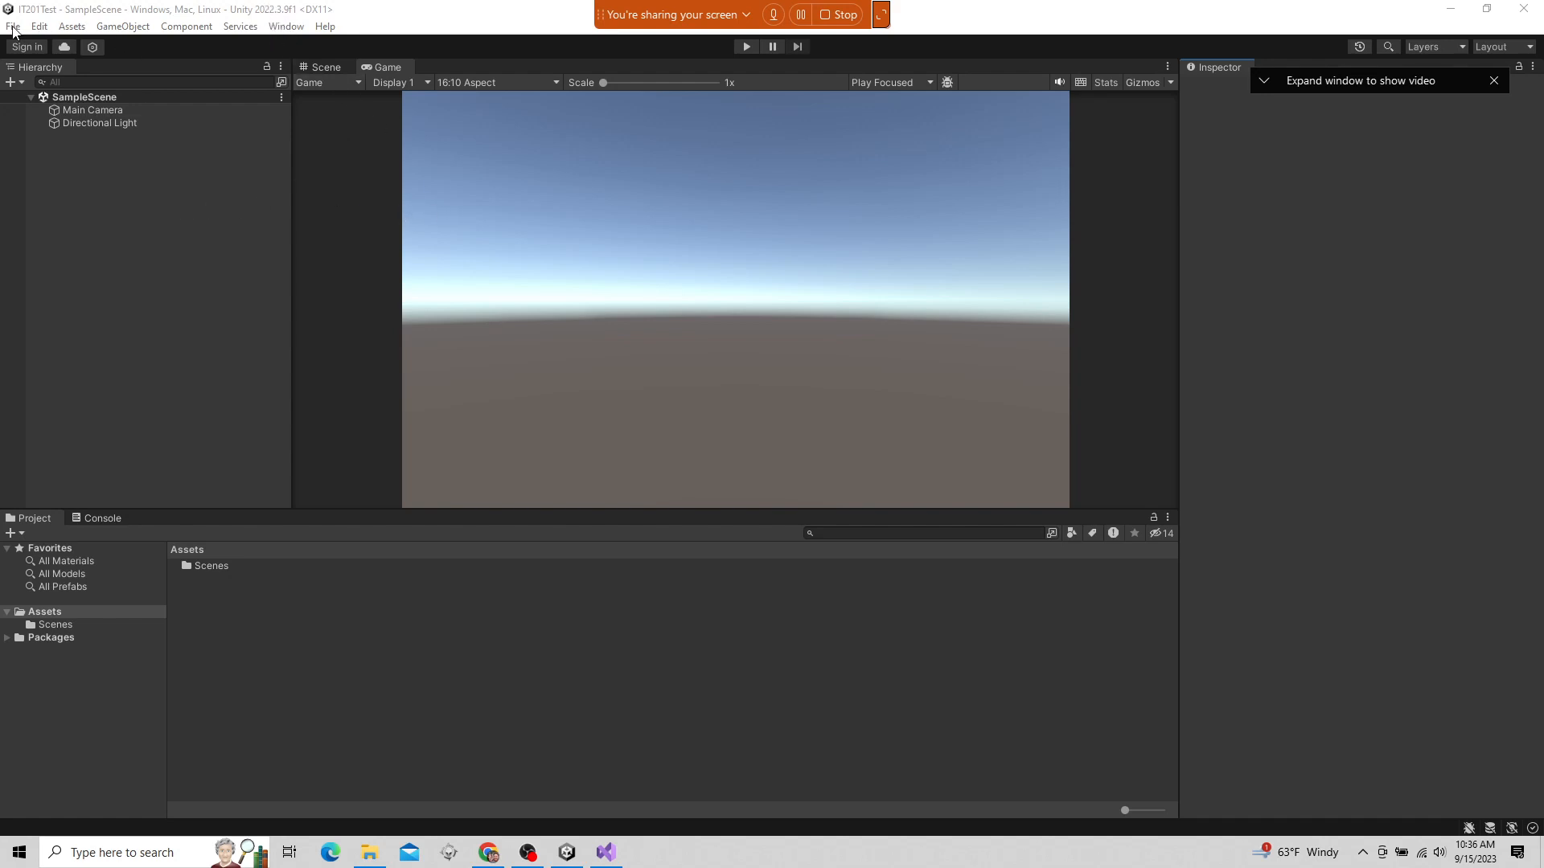
click(153, 27)
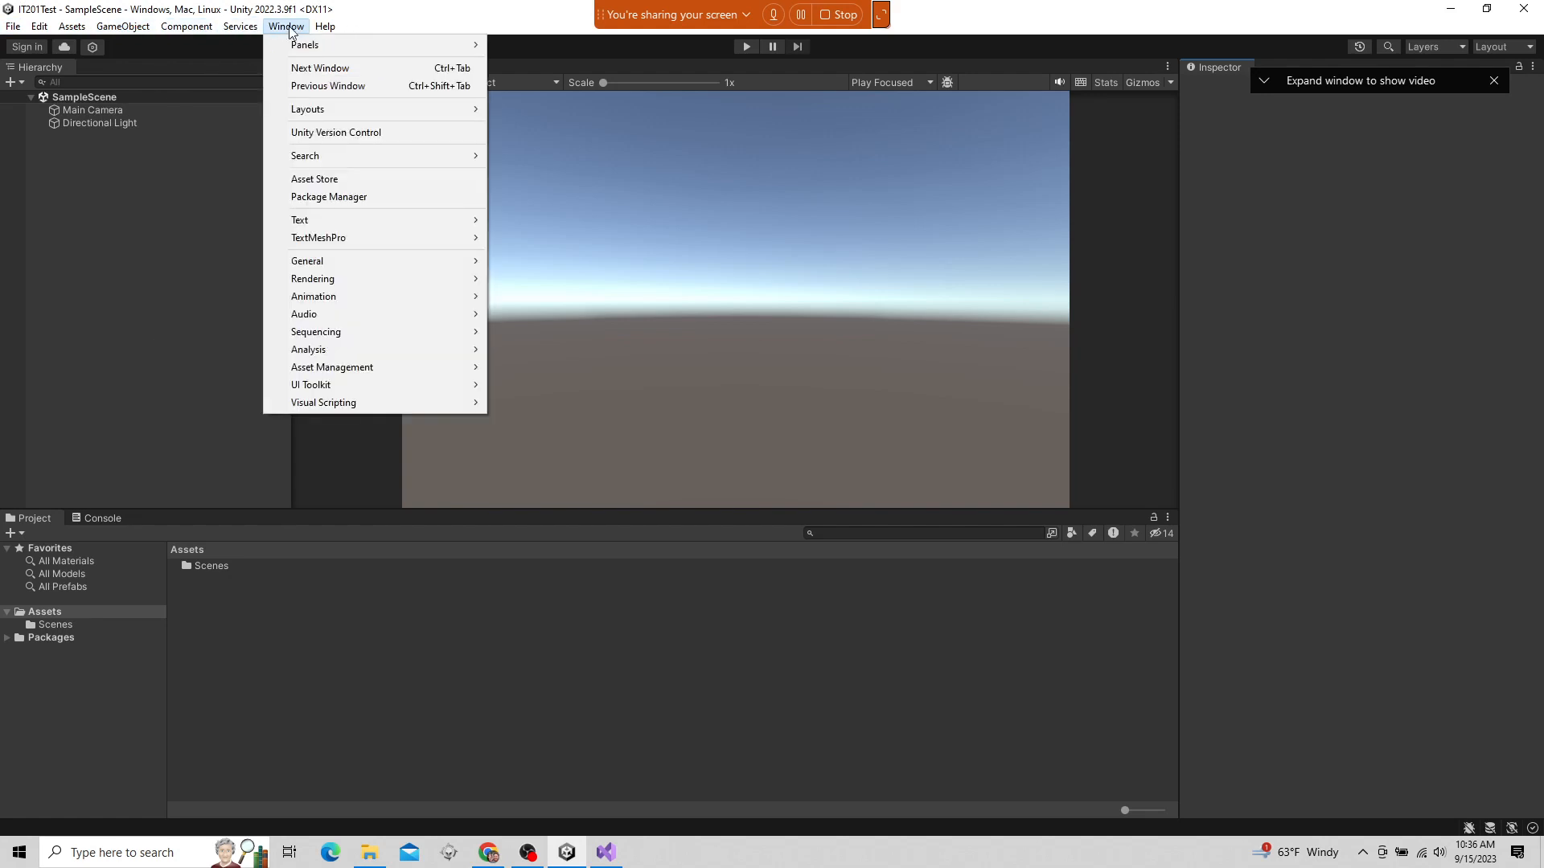
mouse_move(324, 27)
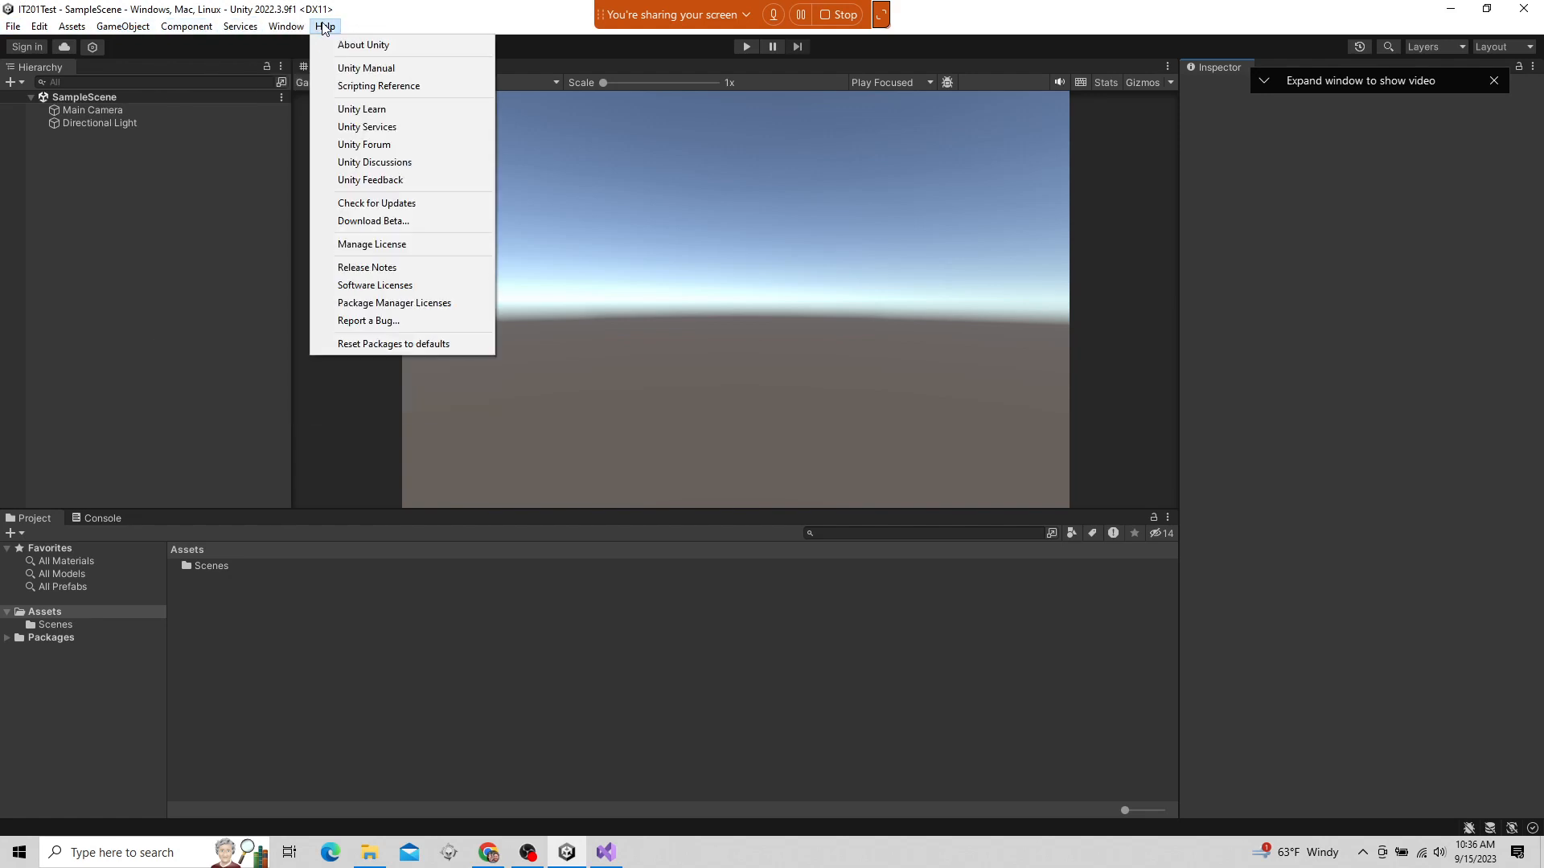
mouse_move(15, 28)
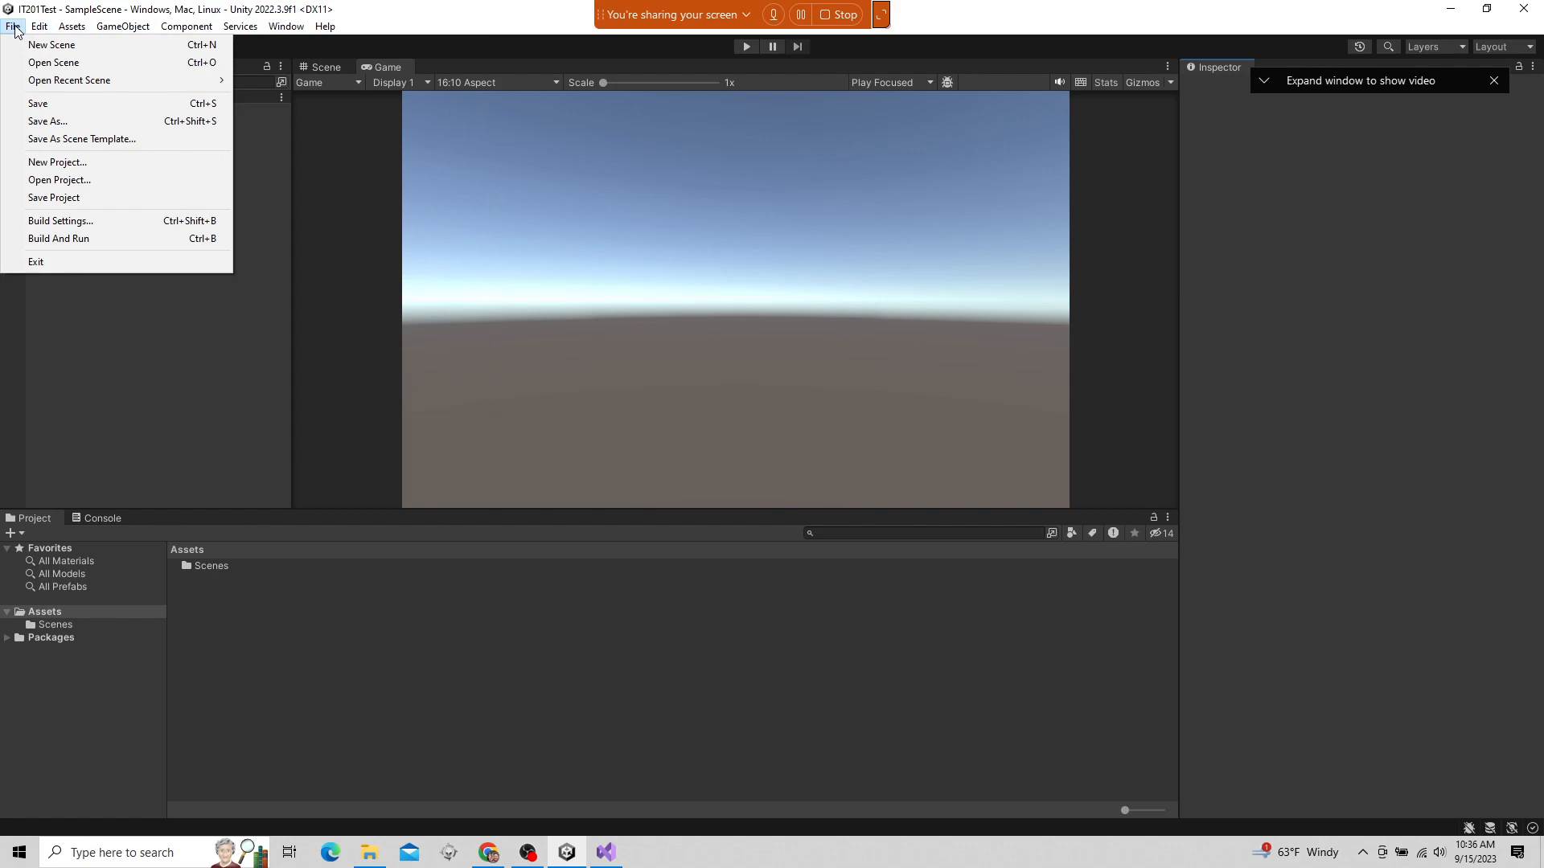
mouse_move(70, 28)
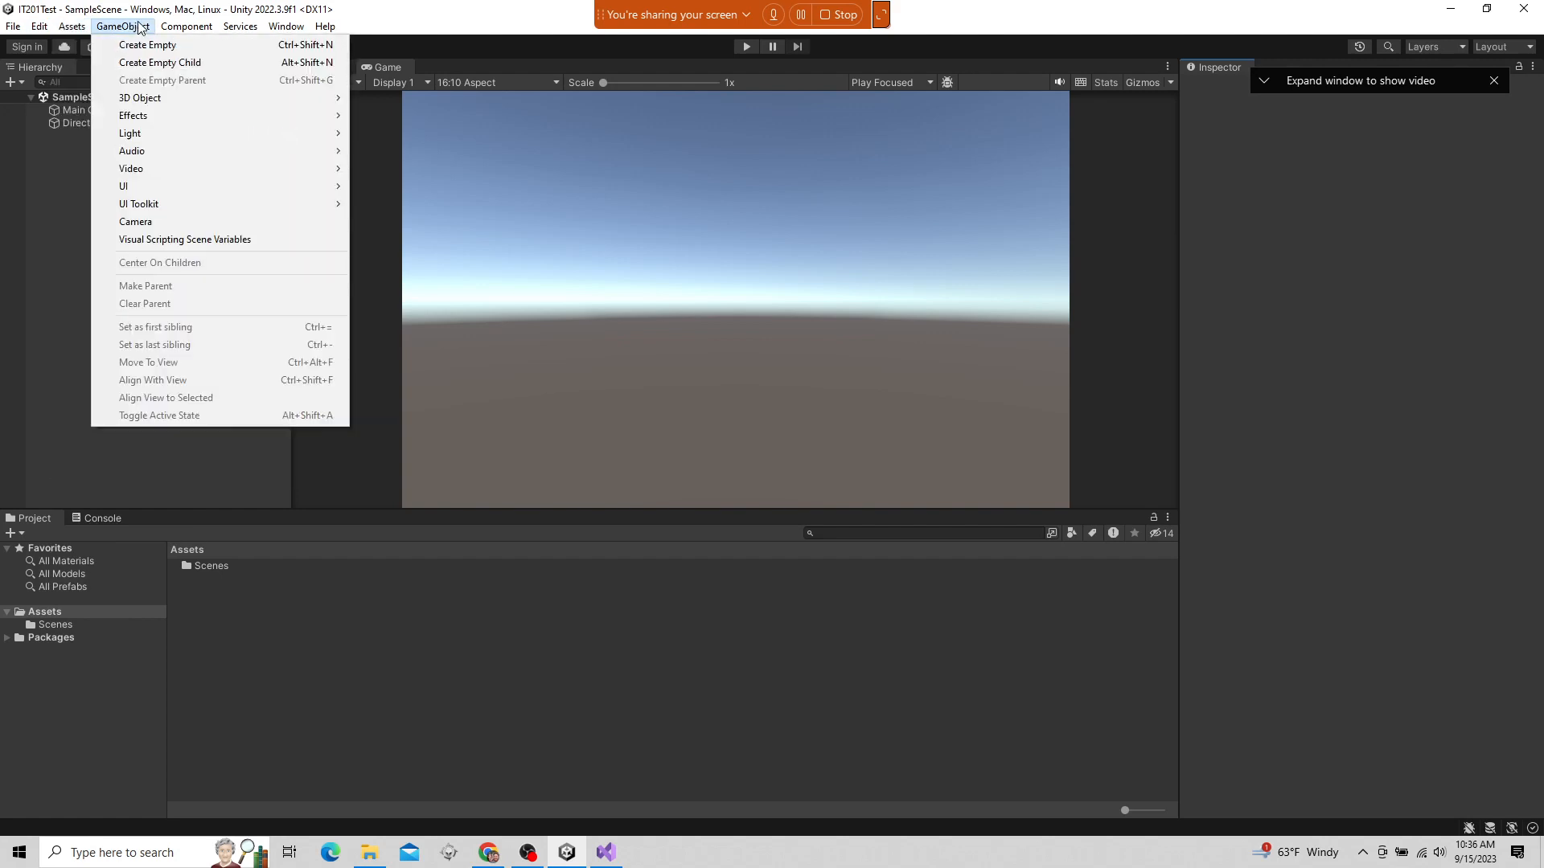
mouse_move(195, 29)
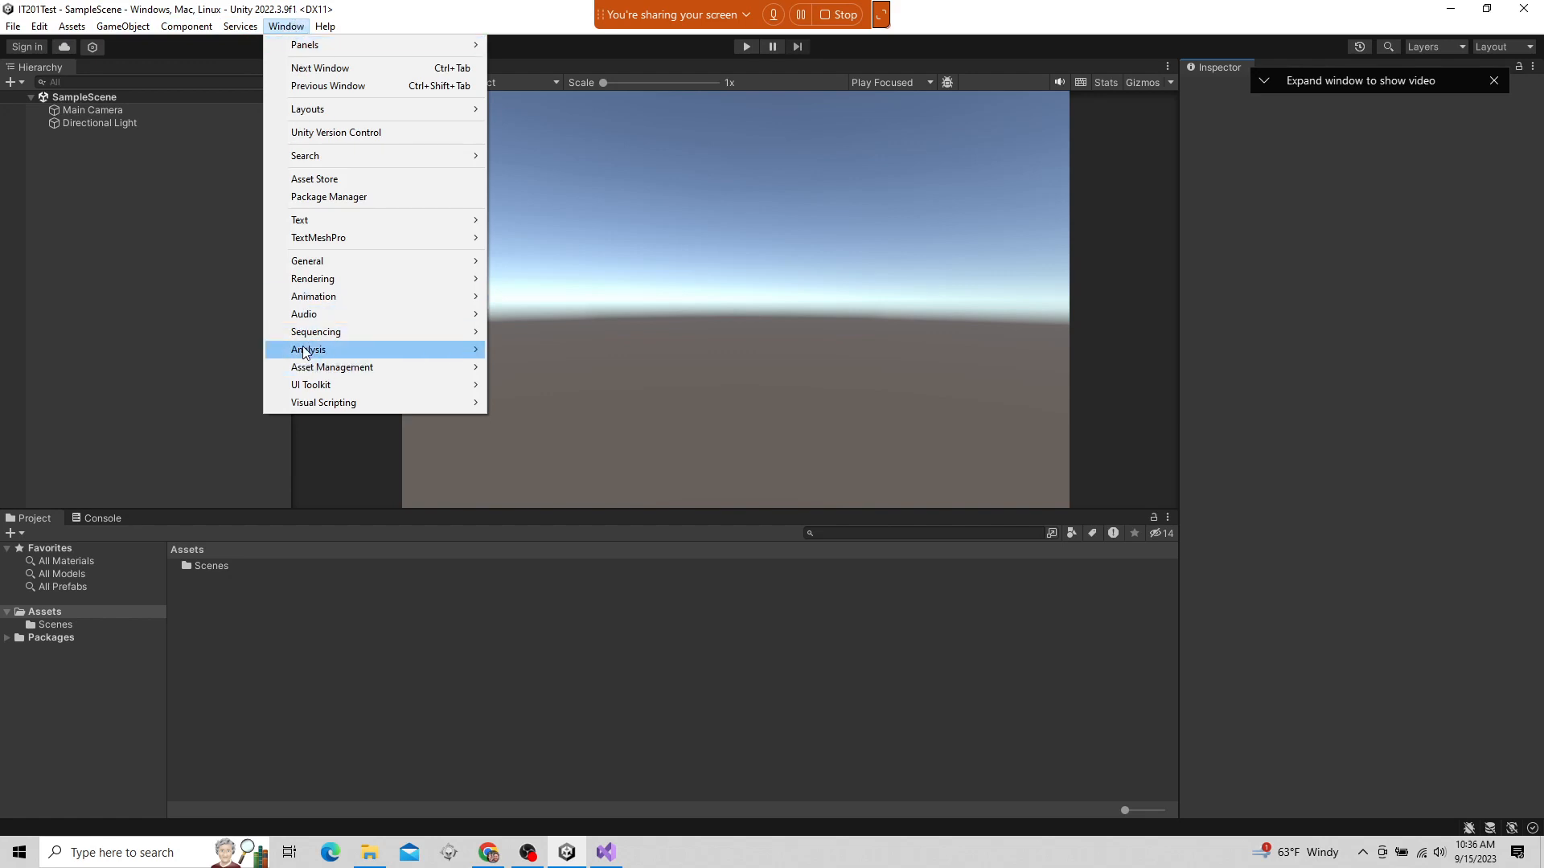
click(283, 26)
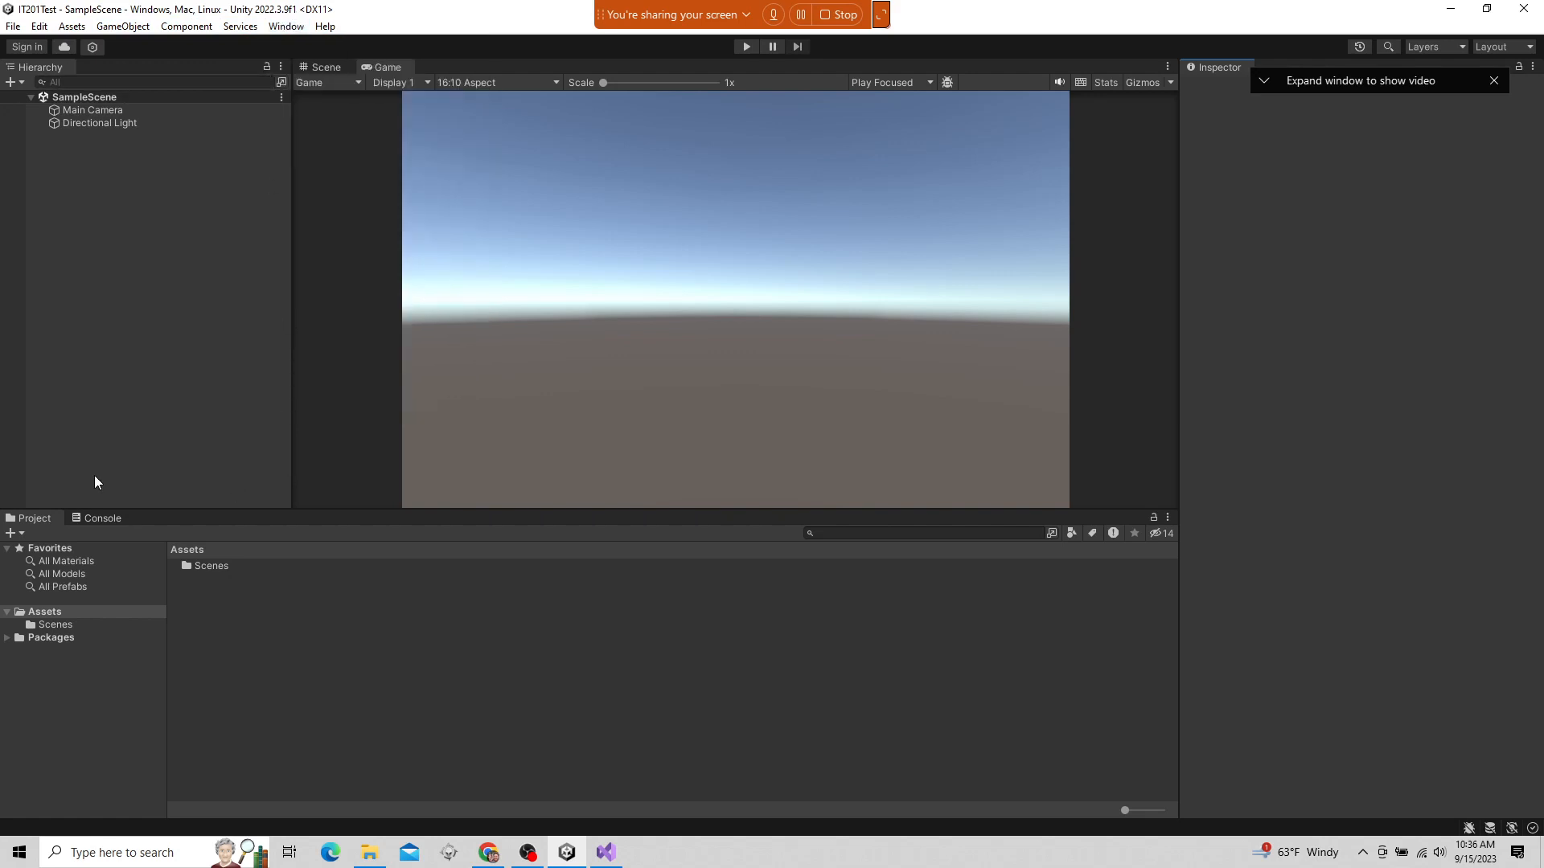
Compare the Scene and Game views and look at the Console alongside the project's assets
click(53, 81)
click(325, 63)
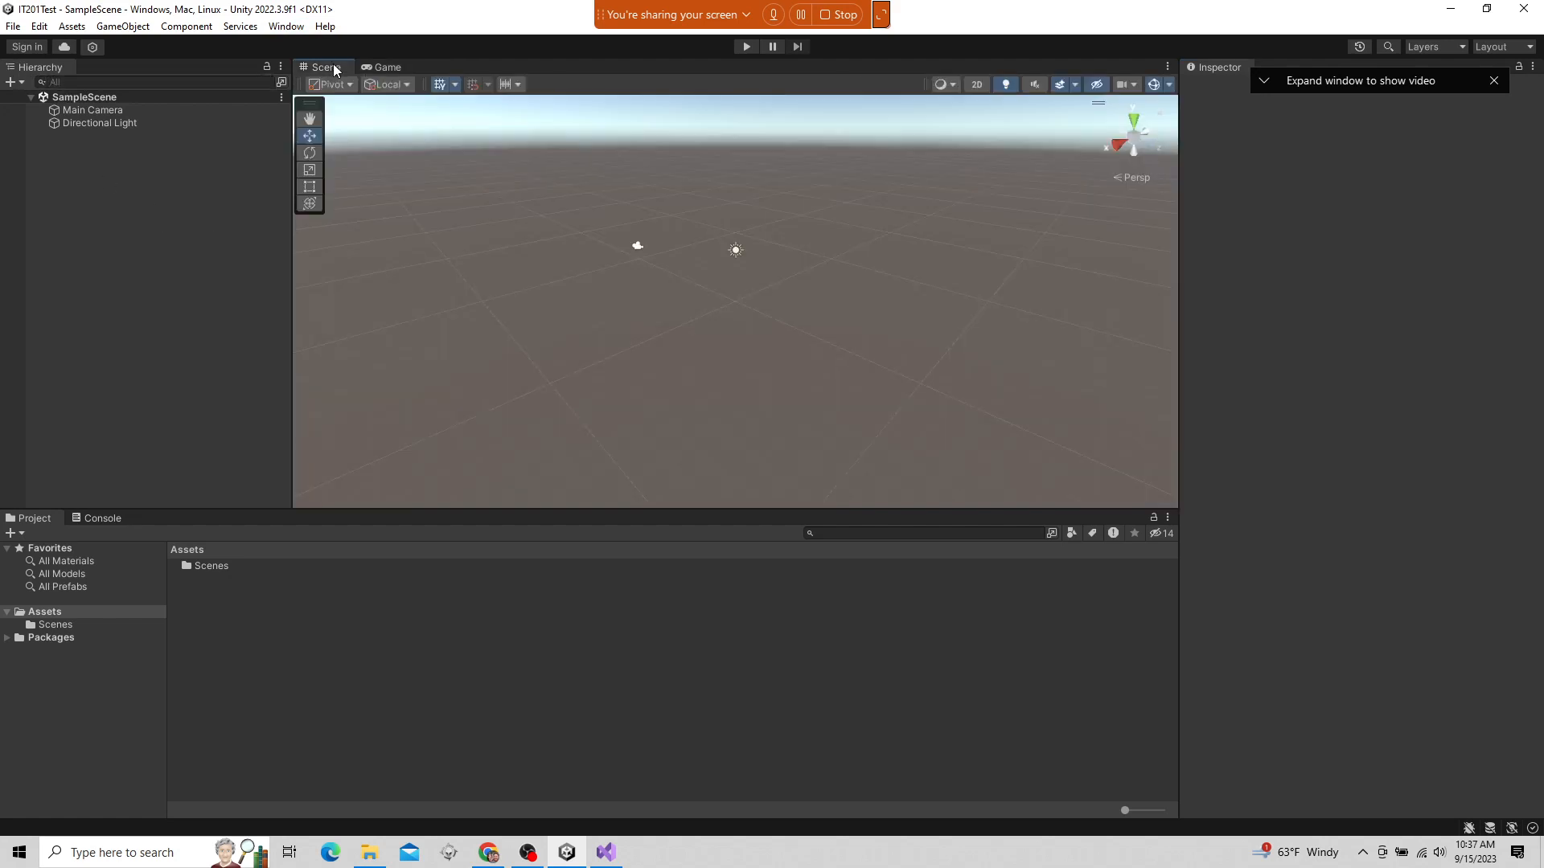
click(384, 67)
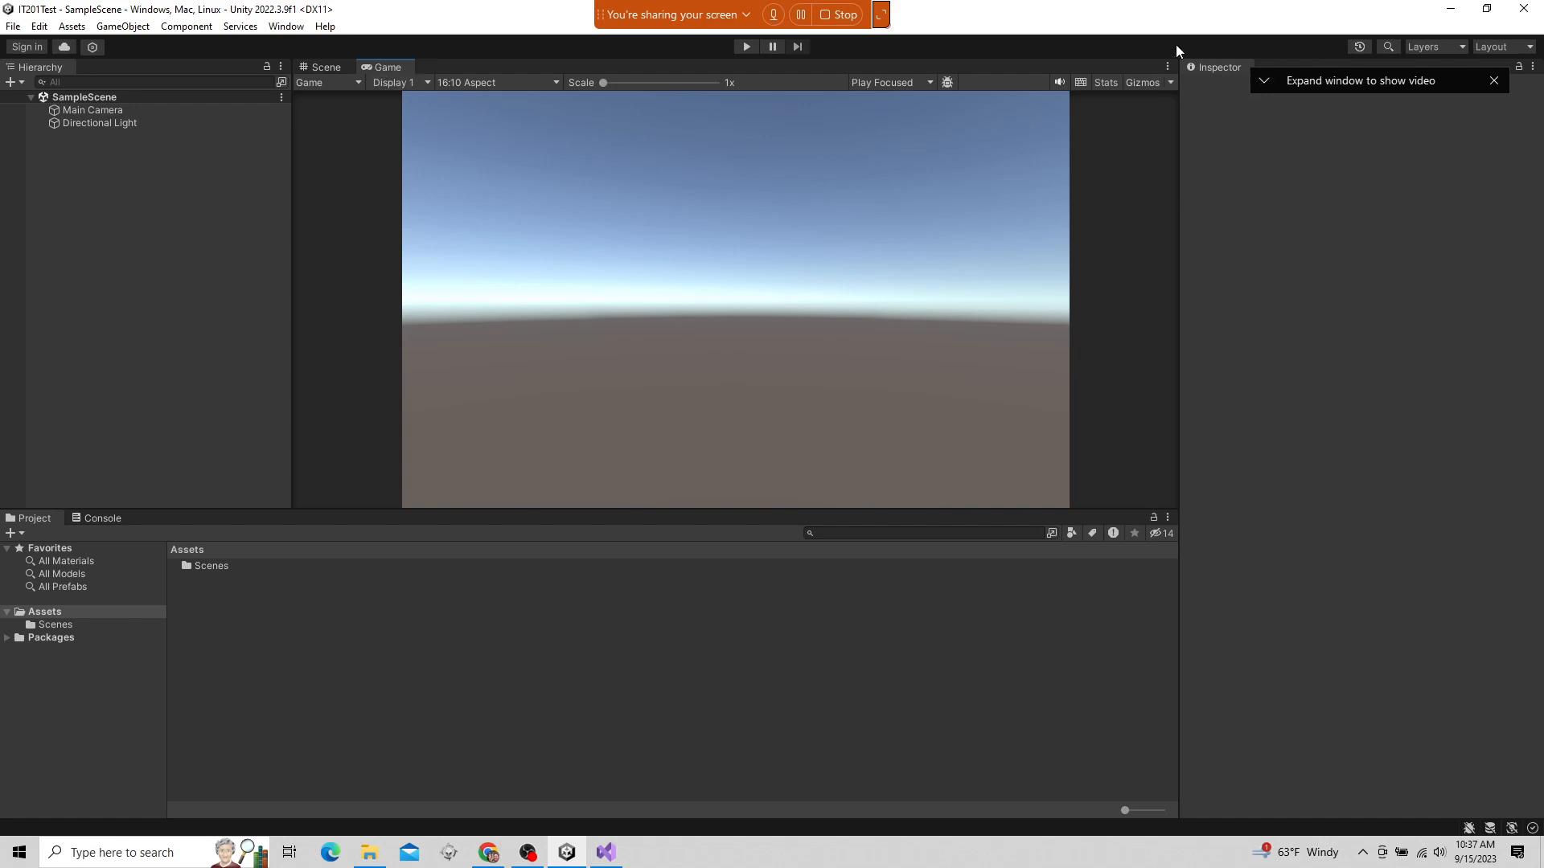
click(95, 521)
click(35, 523)
click(326, 67)
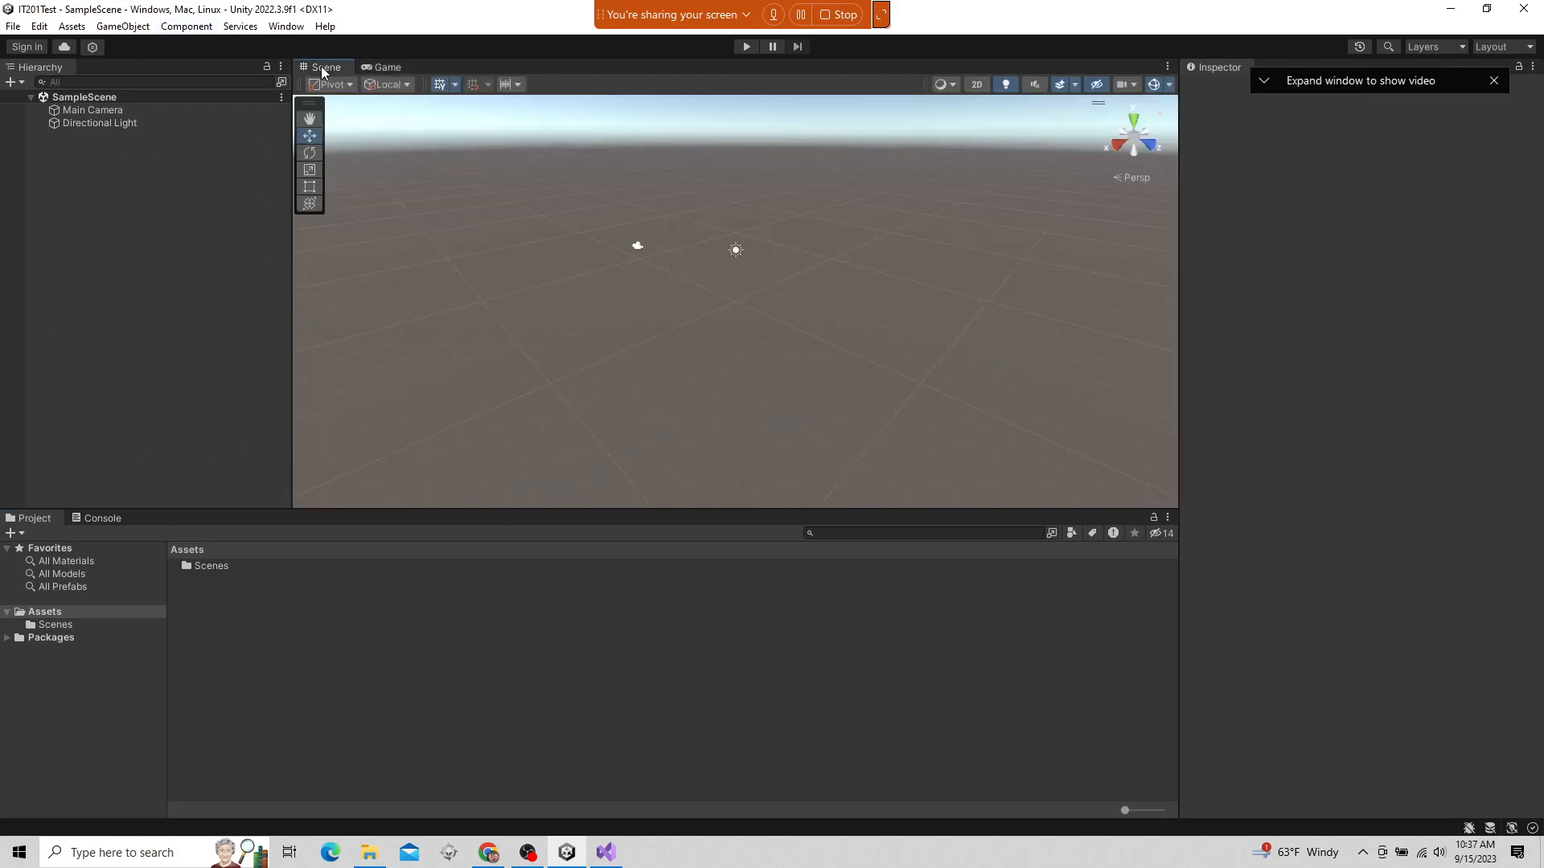
click(379, 68)
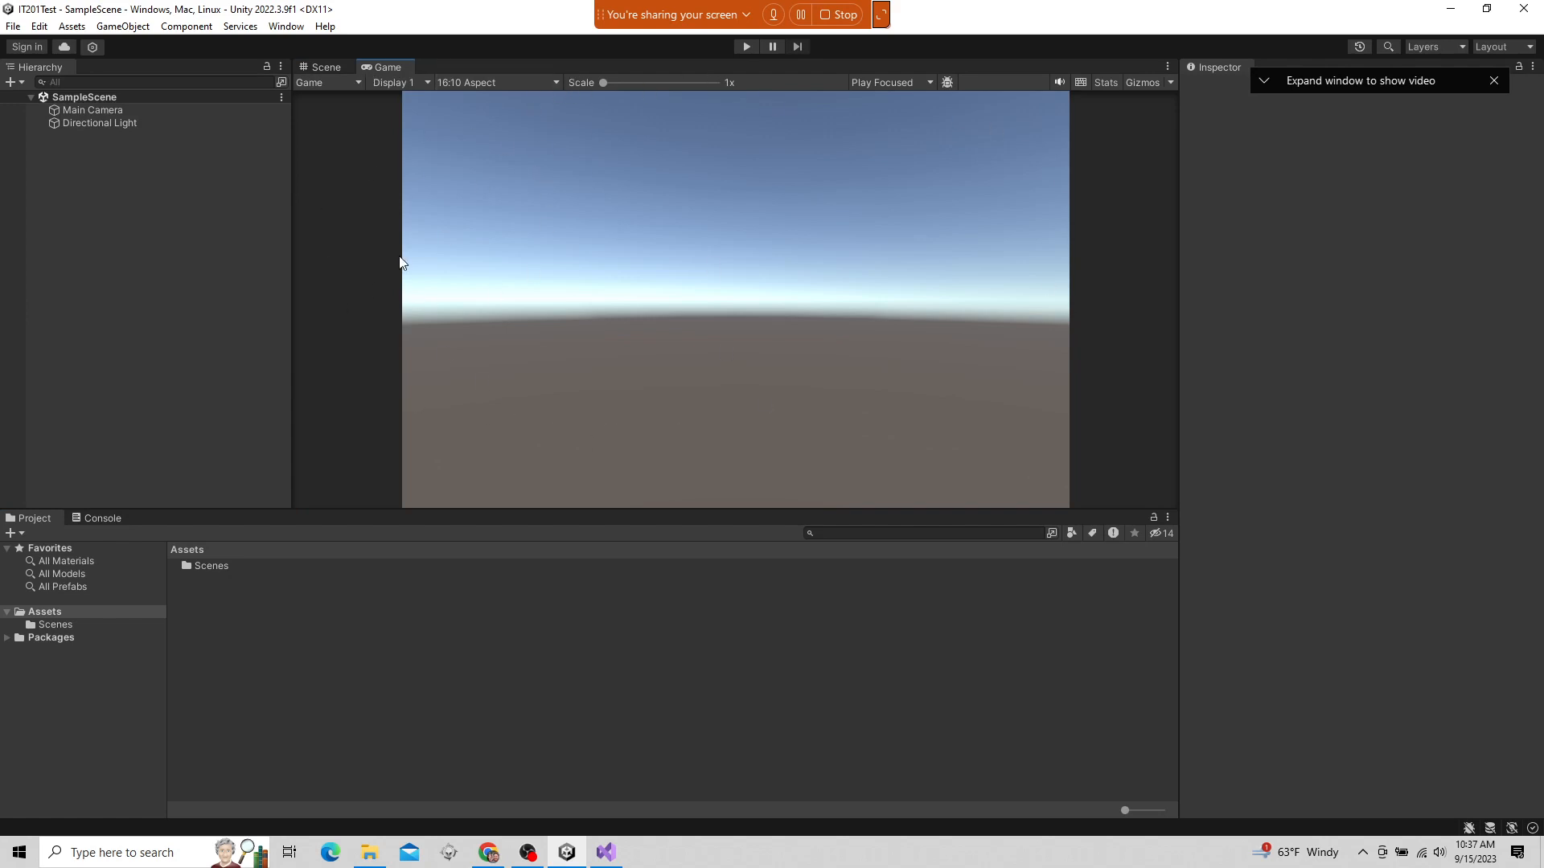
Dock the Game view beside the Scene view, then widen it and make both views taller
drag(388, 71, 1125, 312)
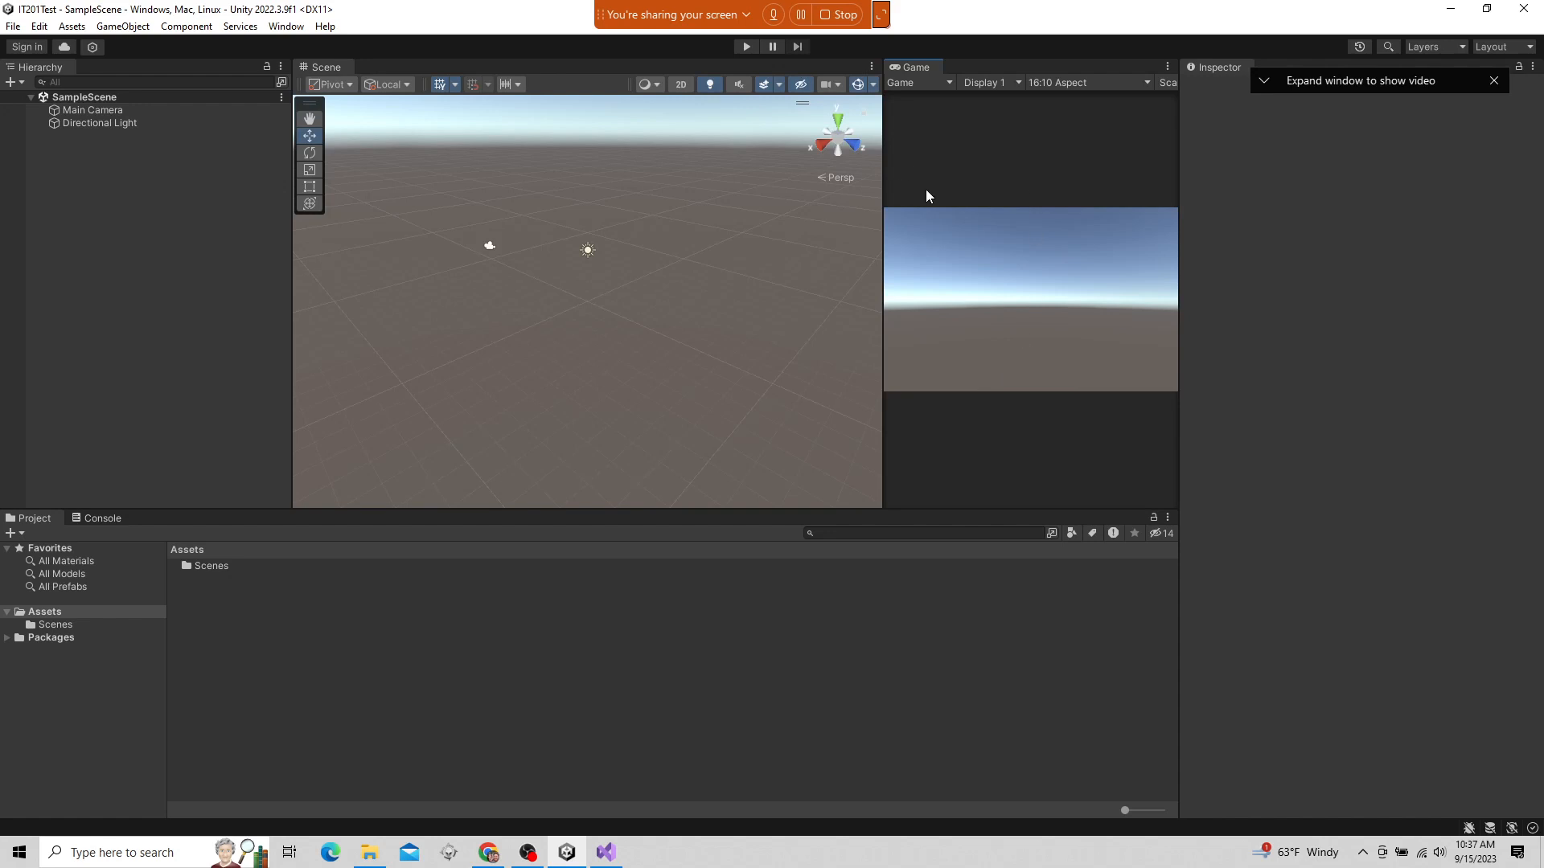
drag(882, 163, 650, 198)
drag(703, 507, 690, 541)
Close the Game view and widen the Inspector until it fills most of the editor
right_click(656, 71)
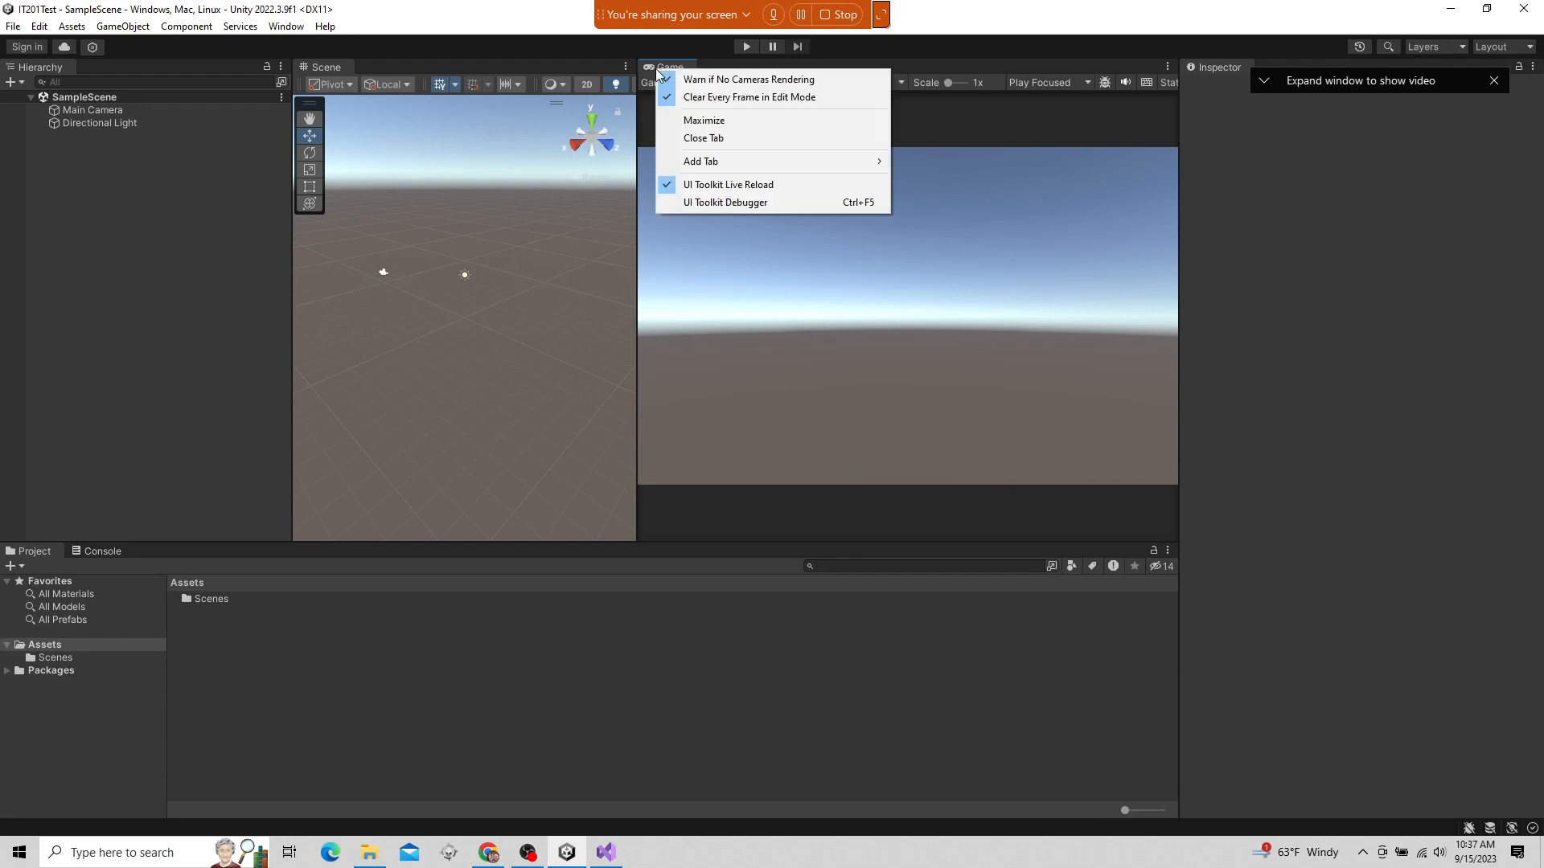
click(712, 138)
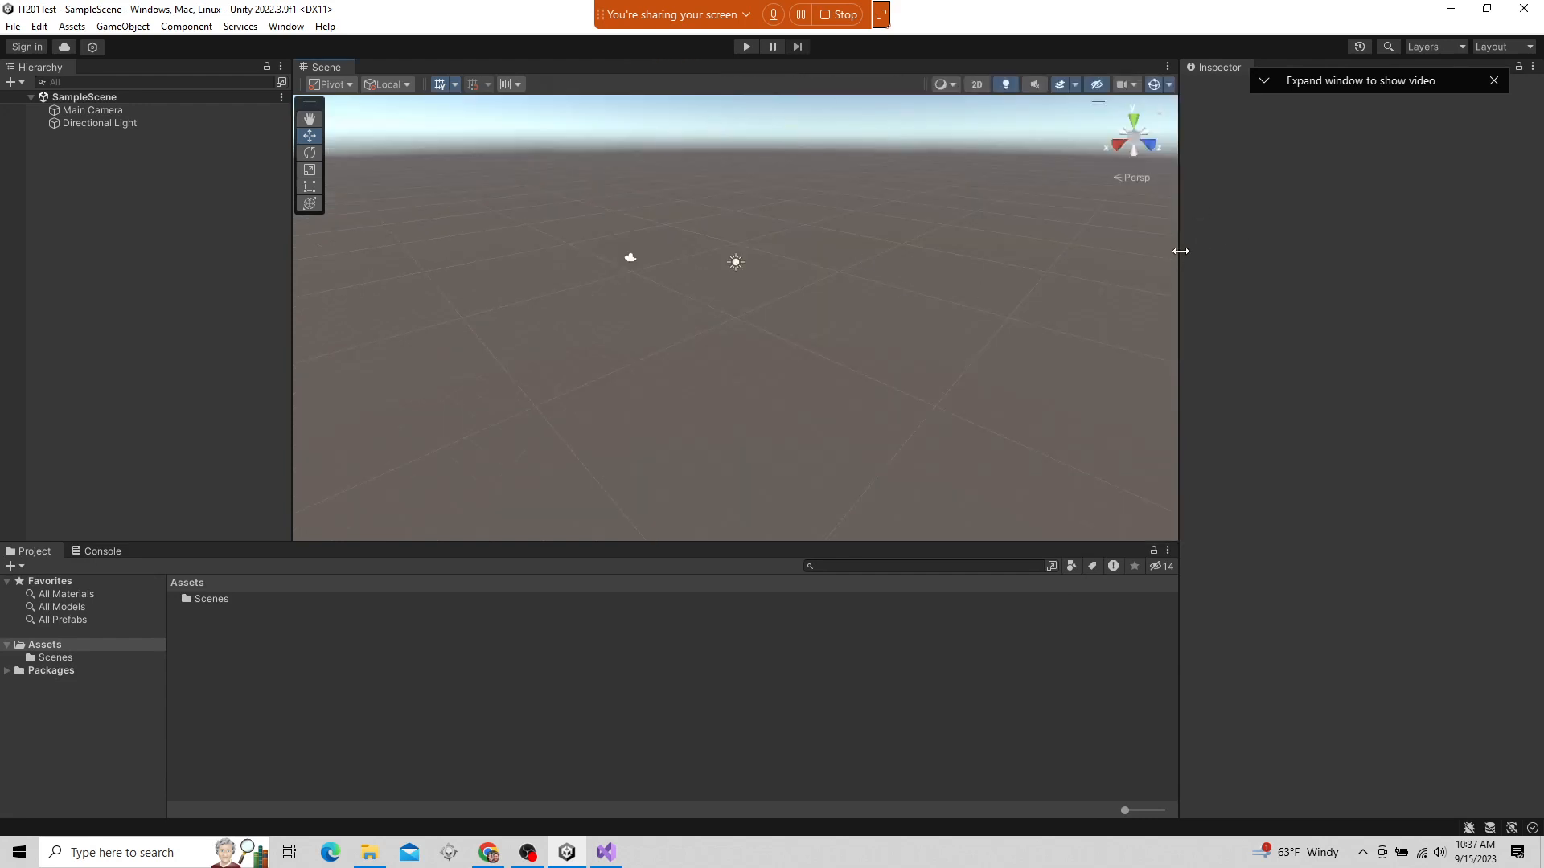
drag(1179, 249, 161, 273)
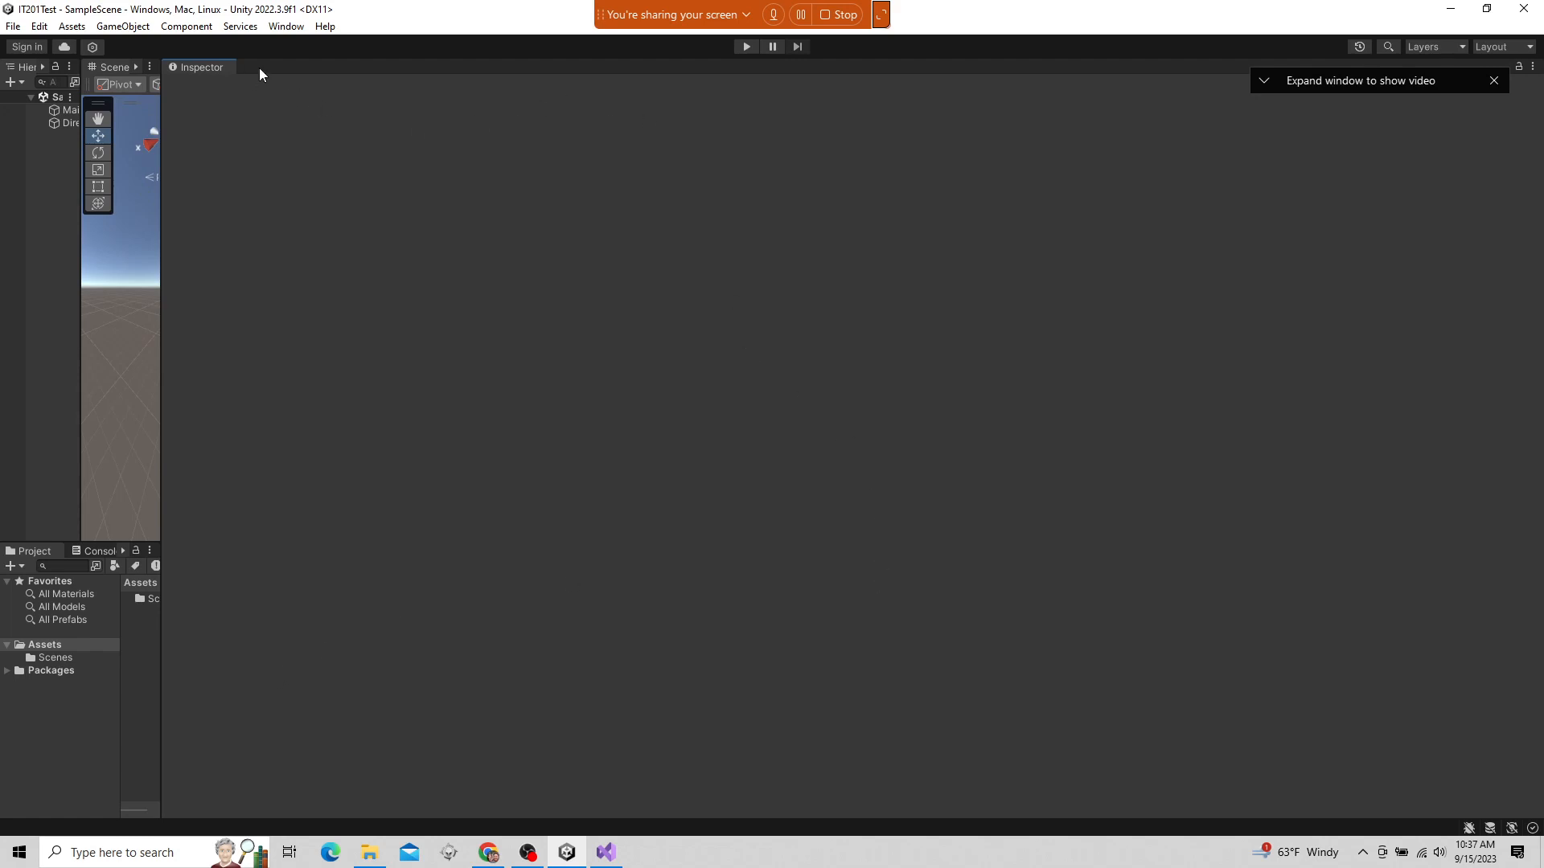
Restore the editor's Default window layout
click(291, 27)
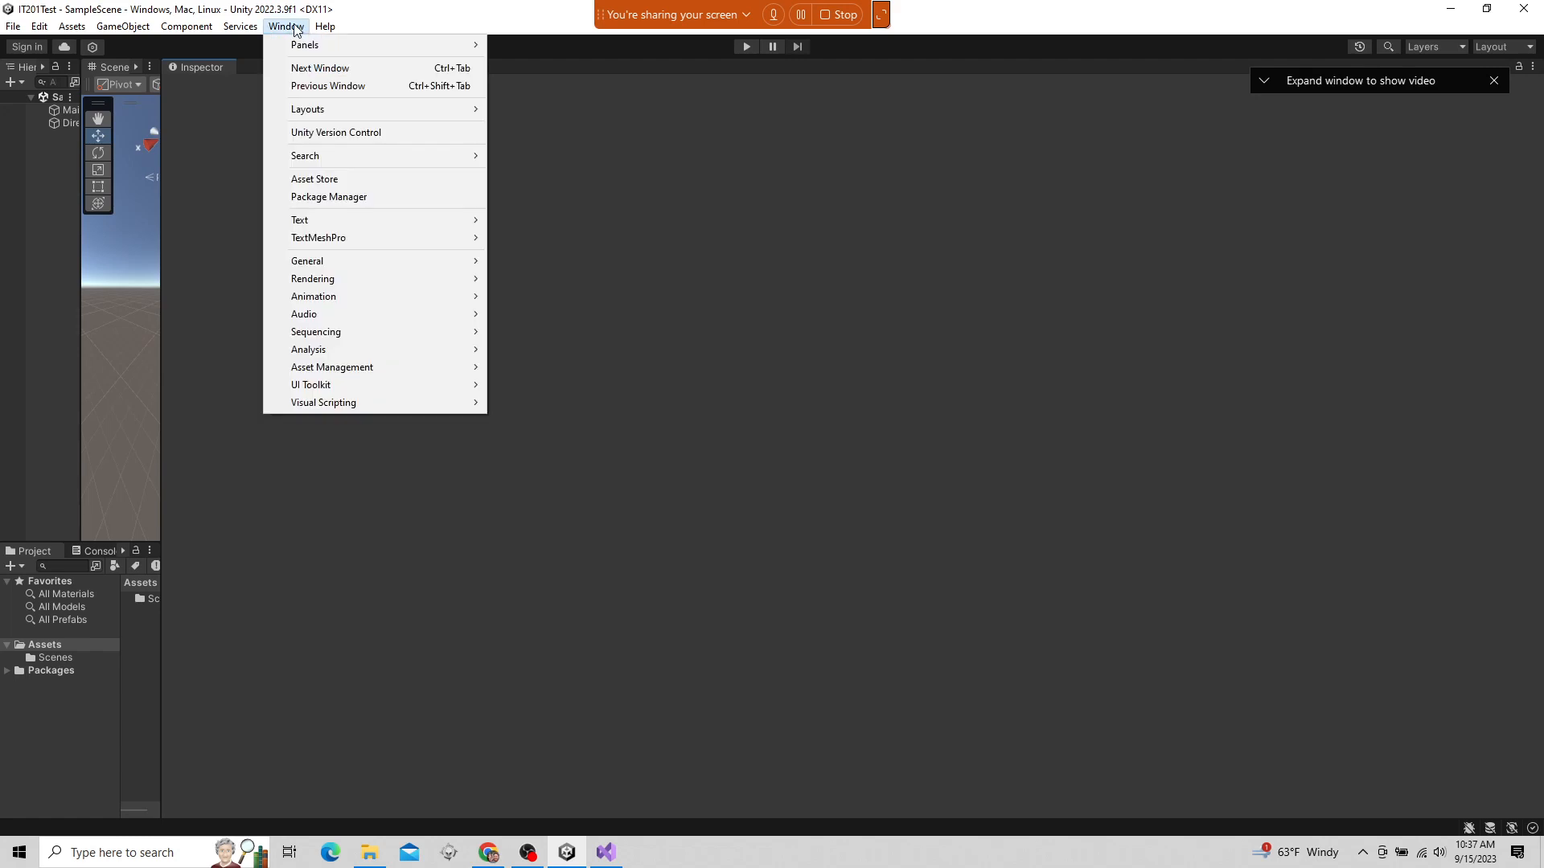
mouse_move(370, 110)
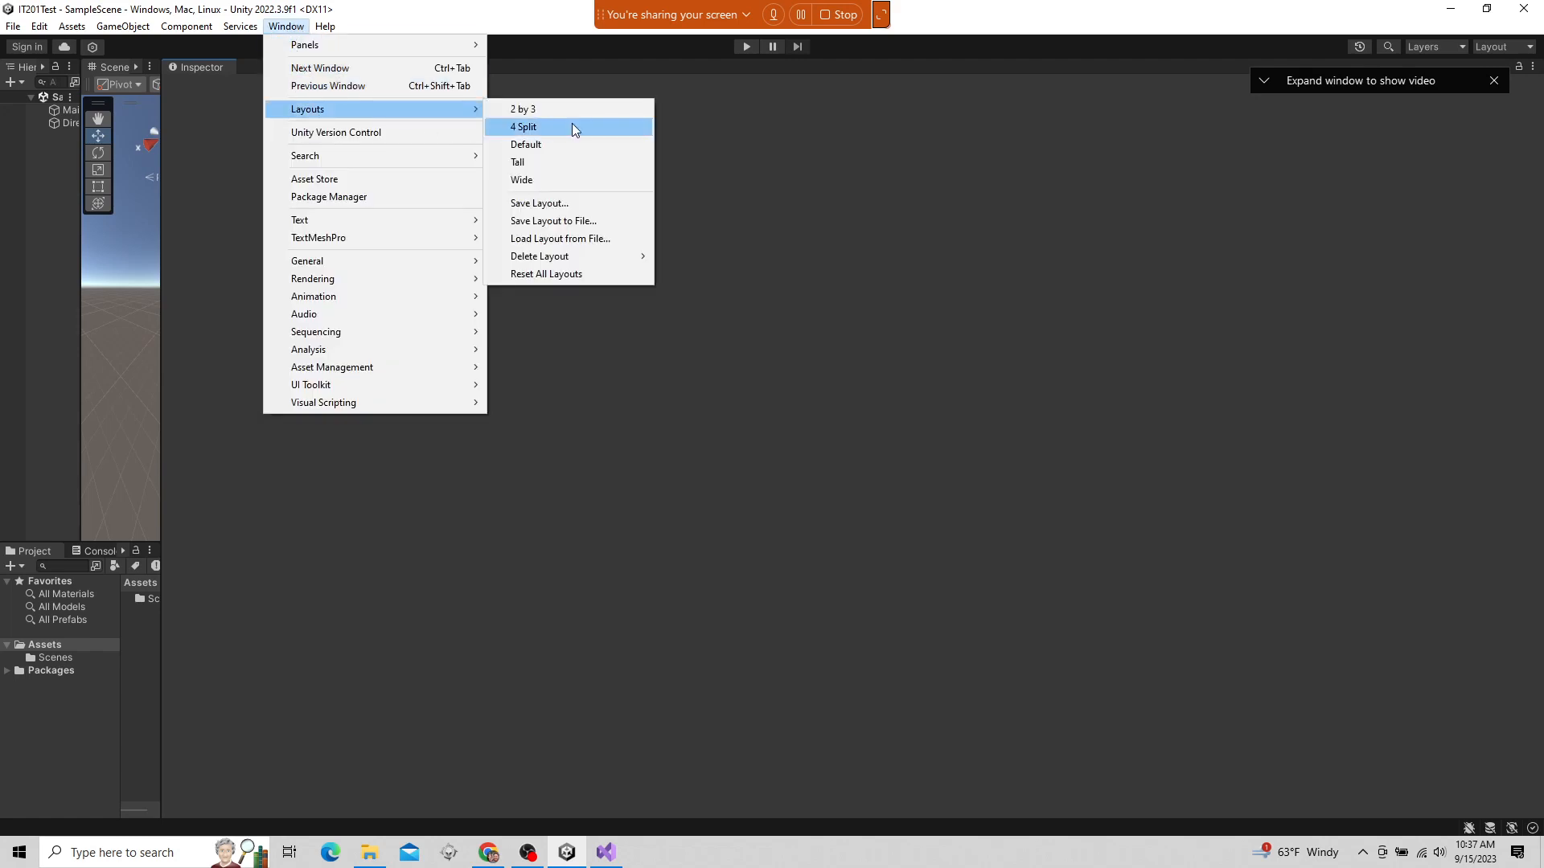
click(541, 150)
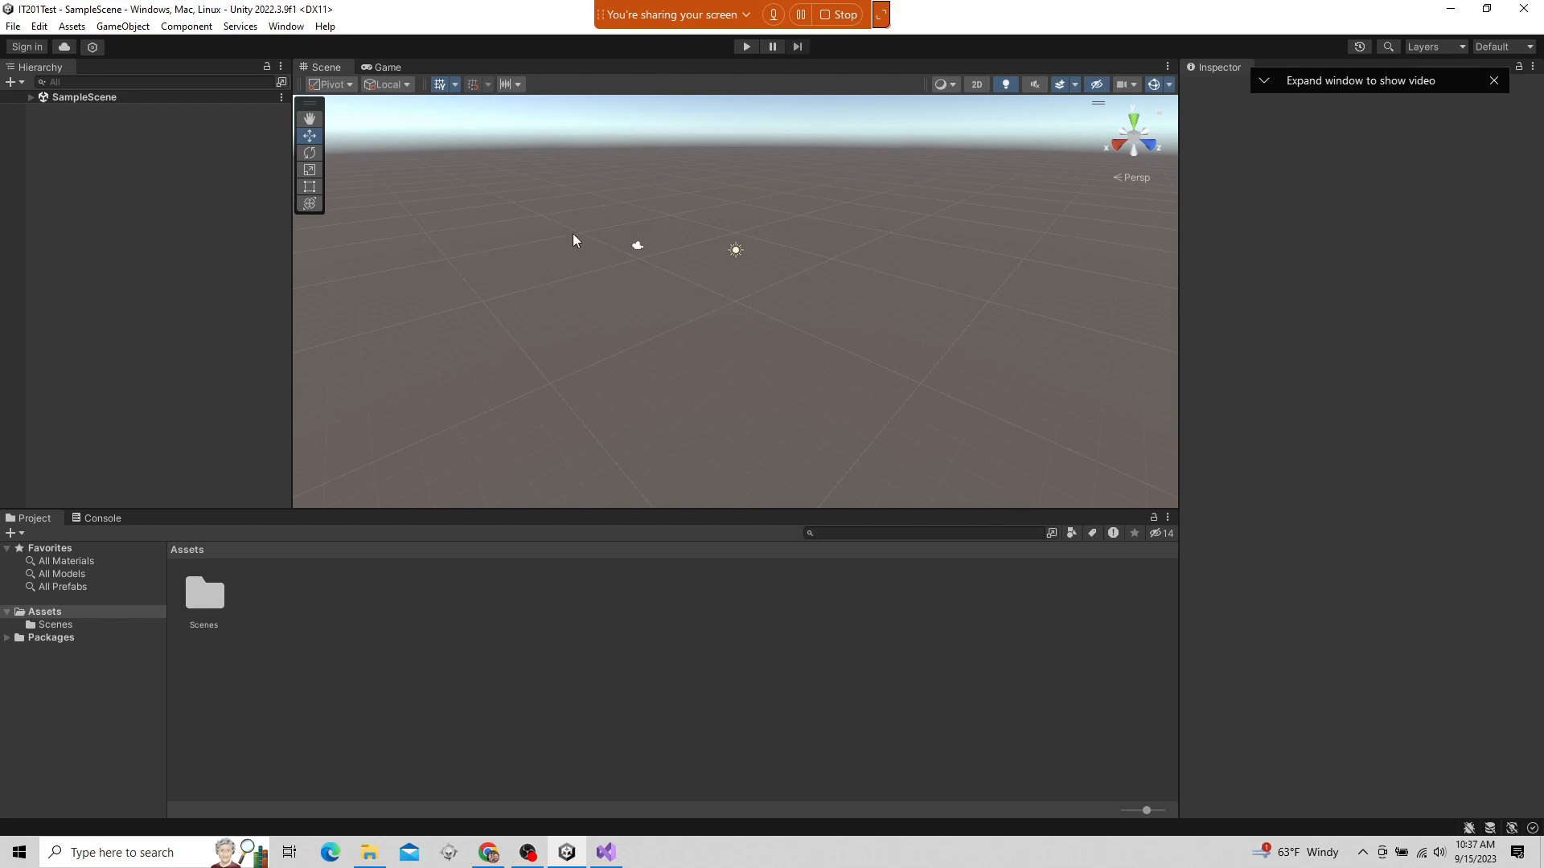
click(281, 29)
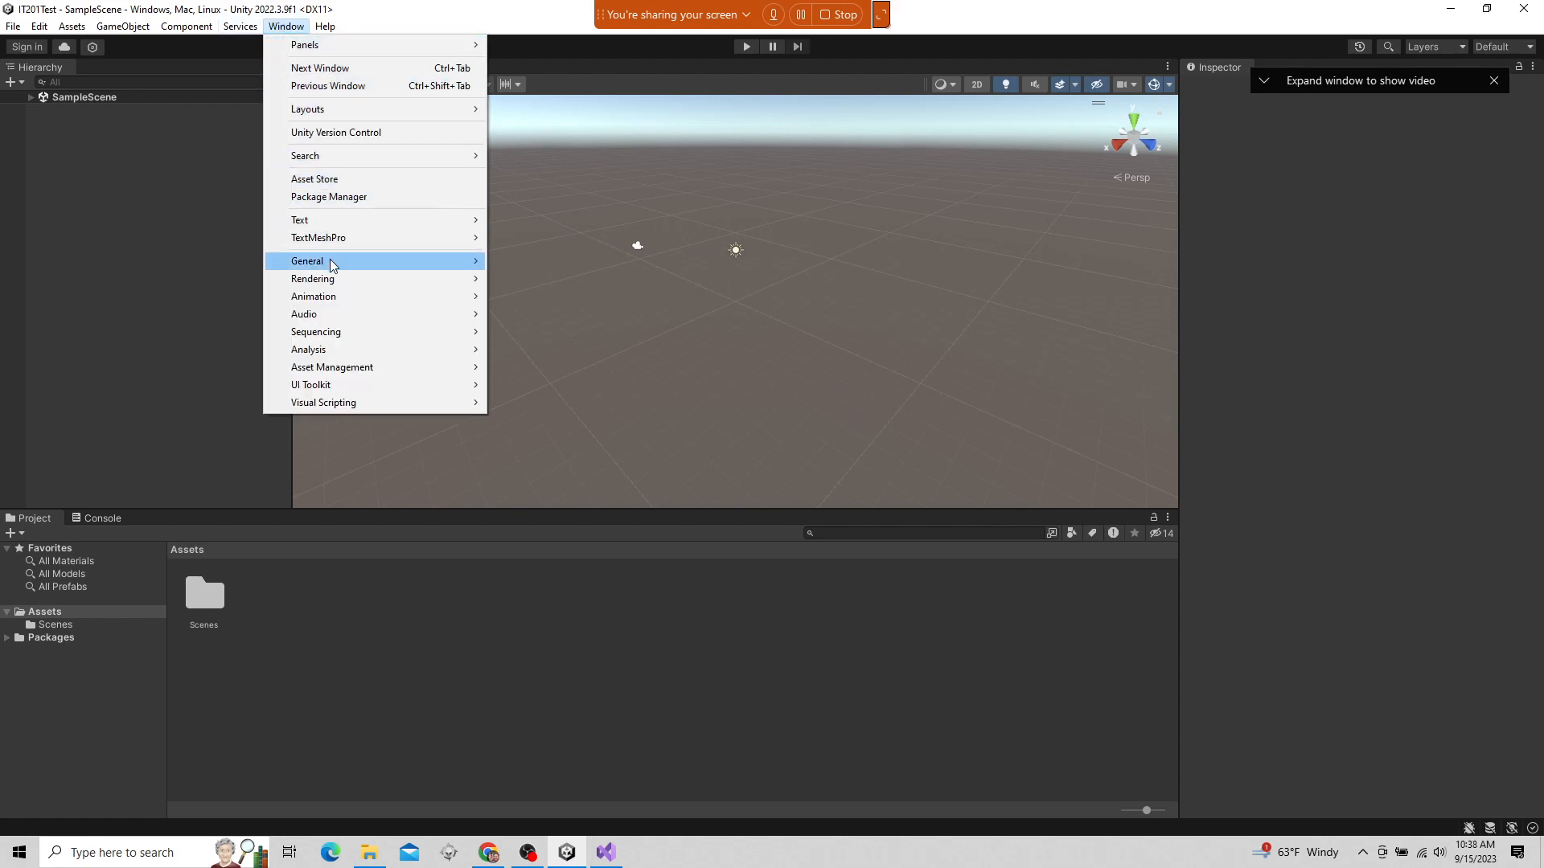
mouse_move(333, 265)
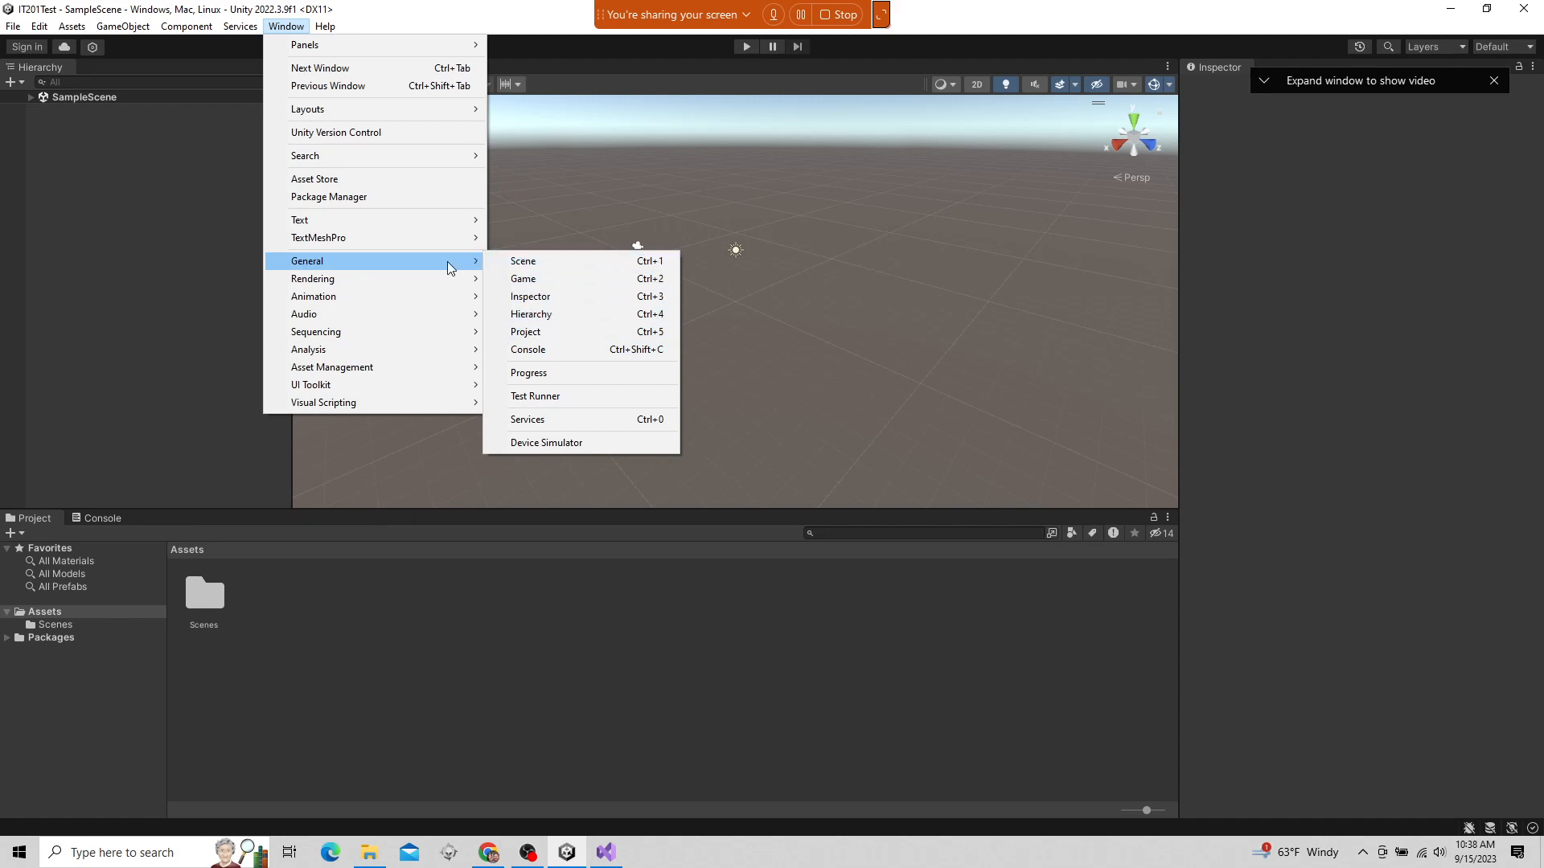
mouse_move(416, 297)
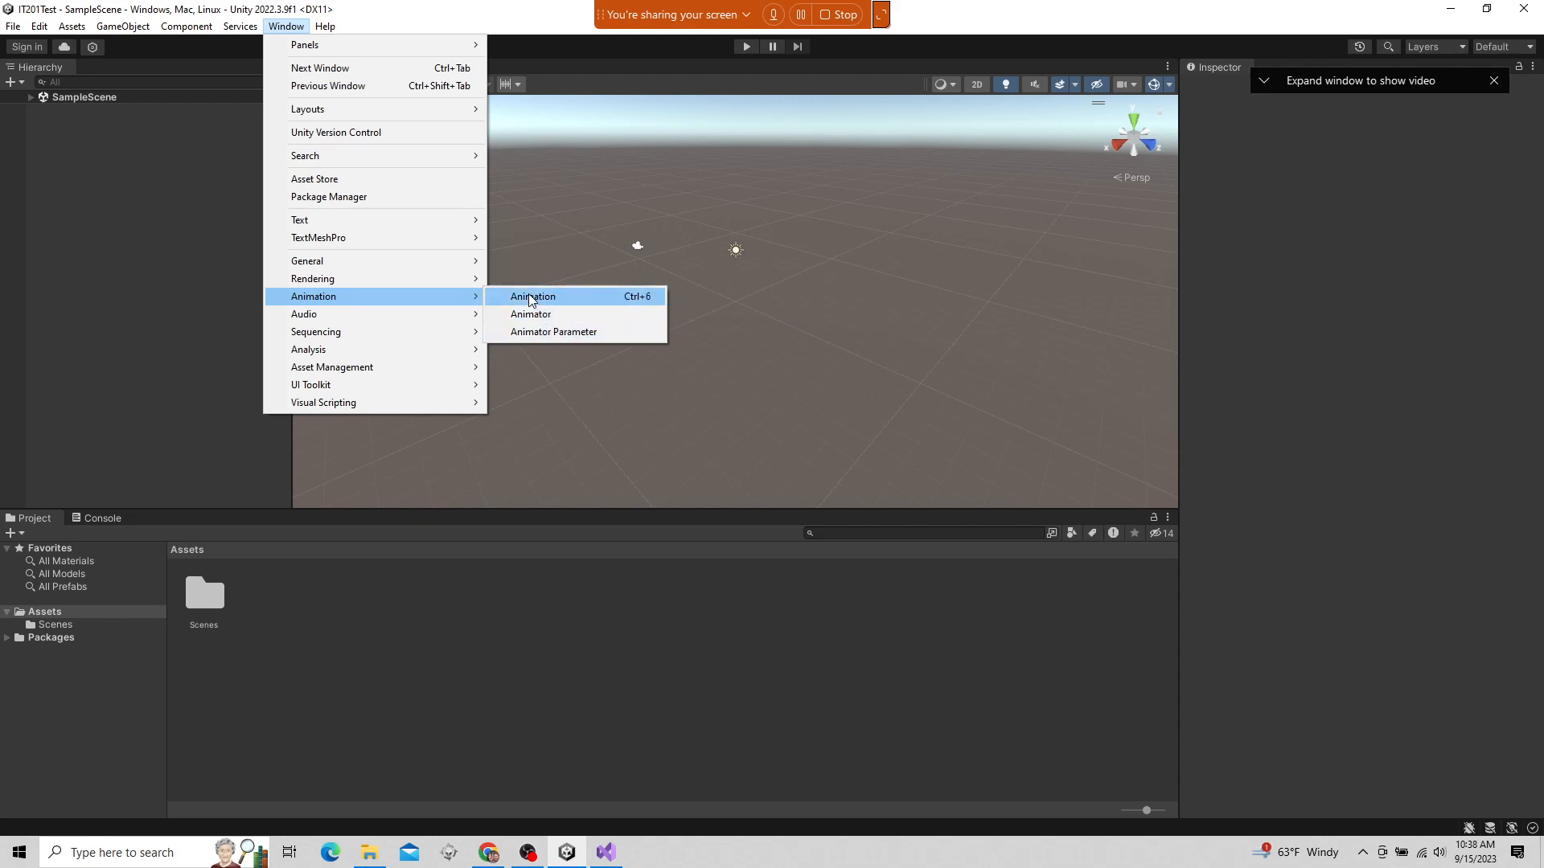
click(289, 30)
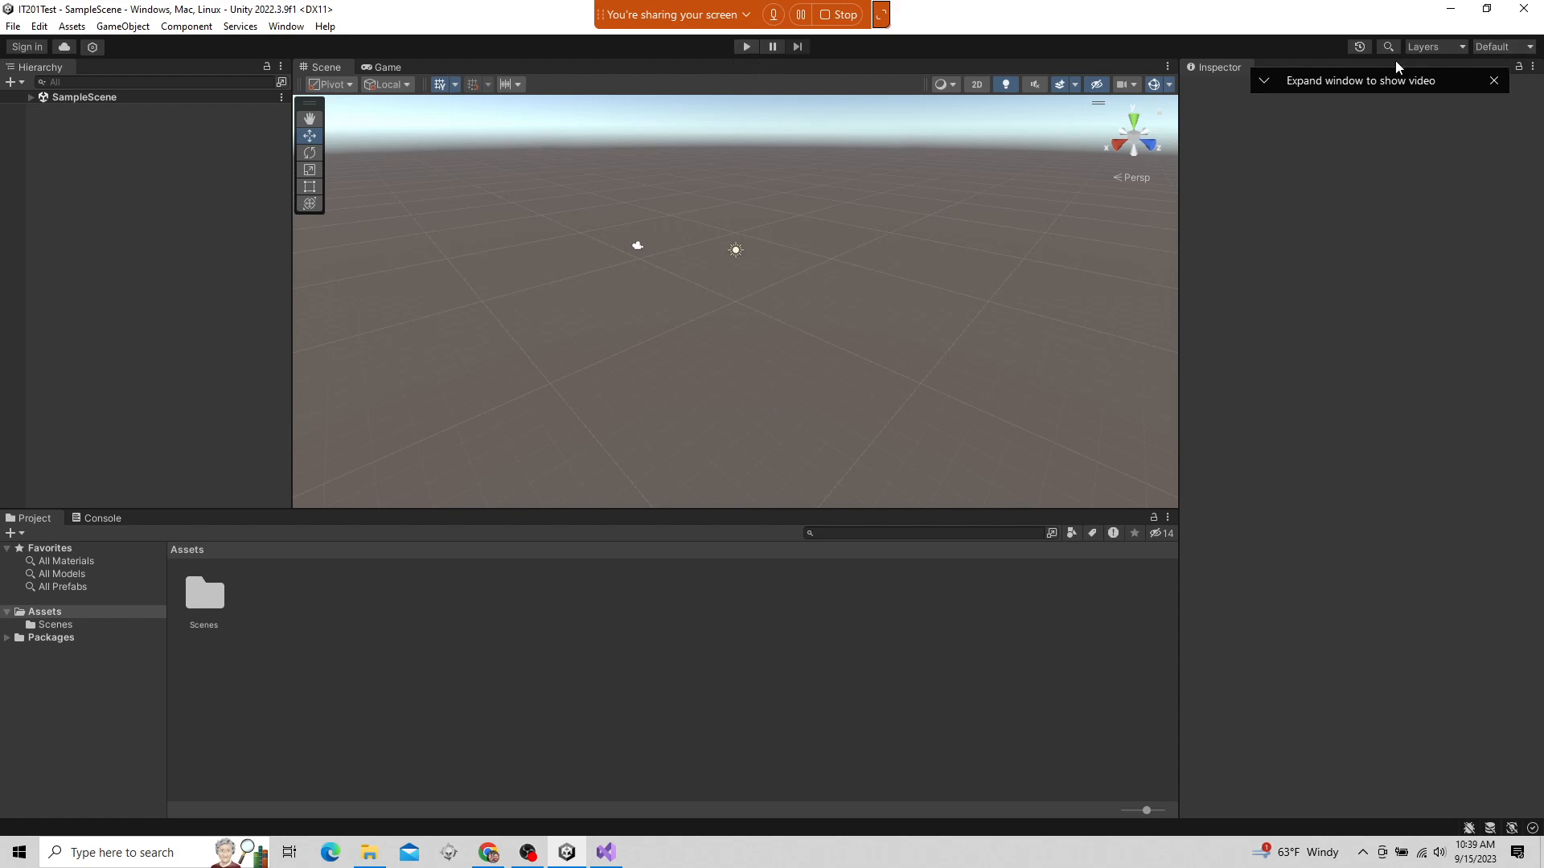
click(1430, 46)
click(1430, 46)
click(1504, 47)
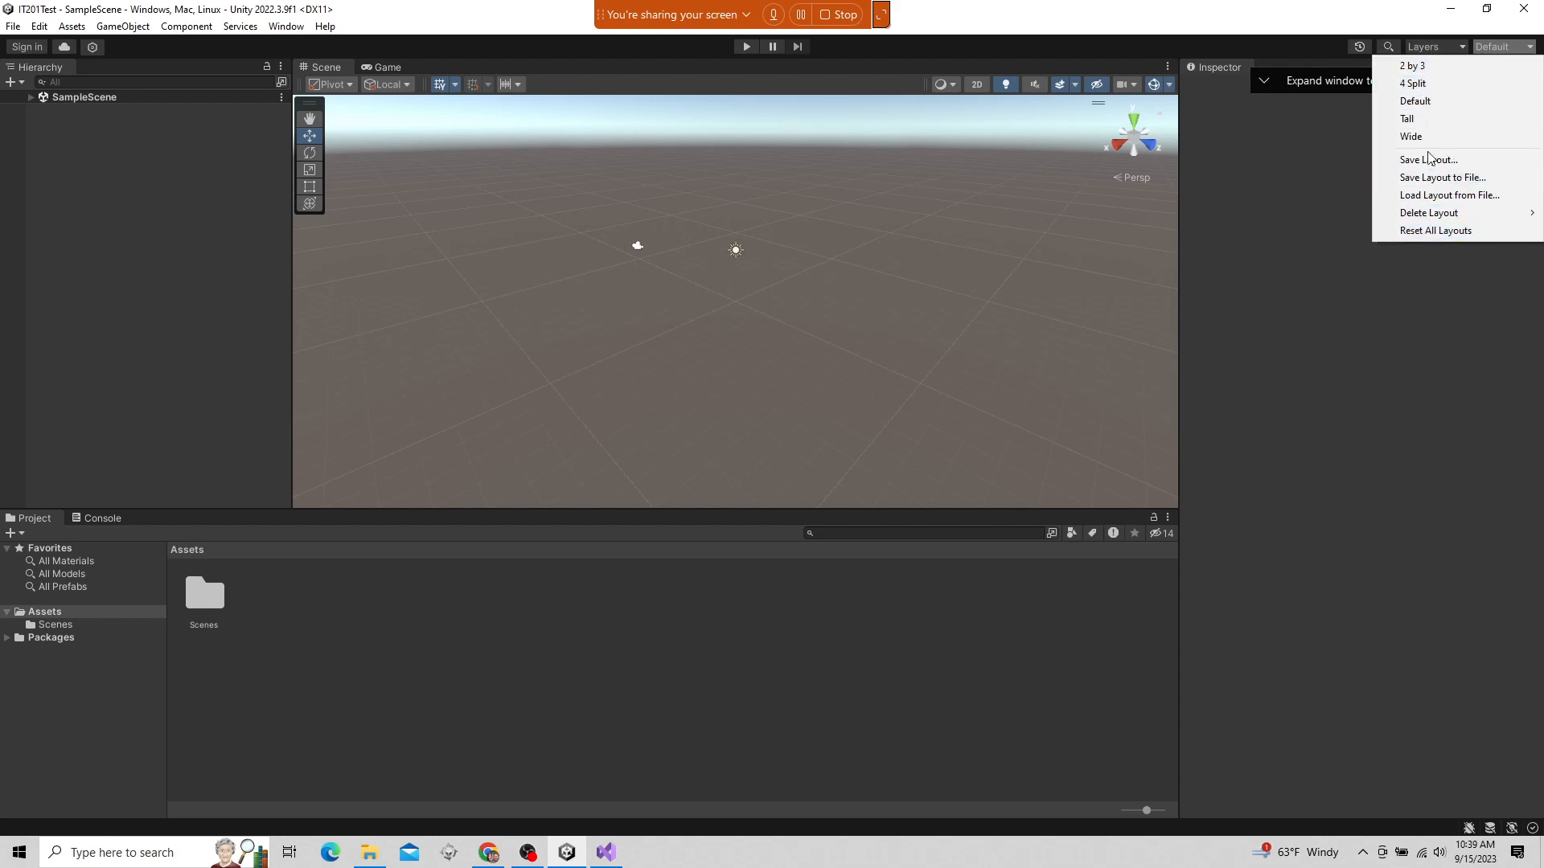
click(1289, 195)
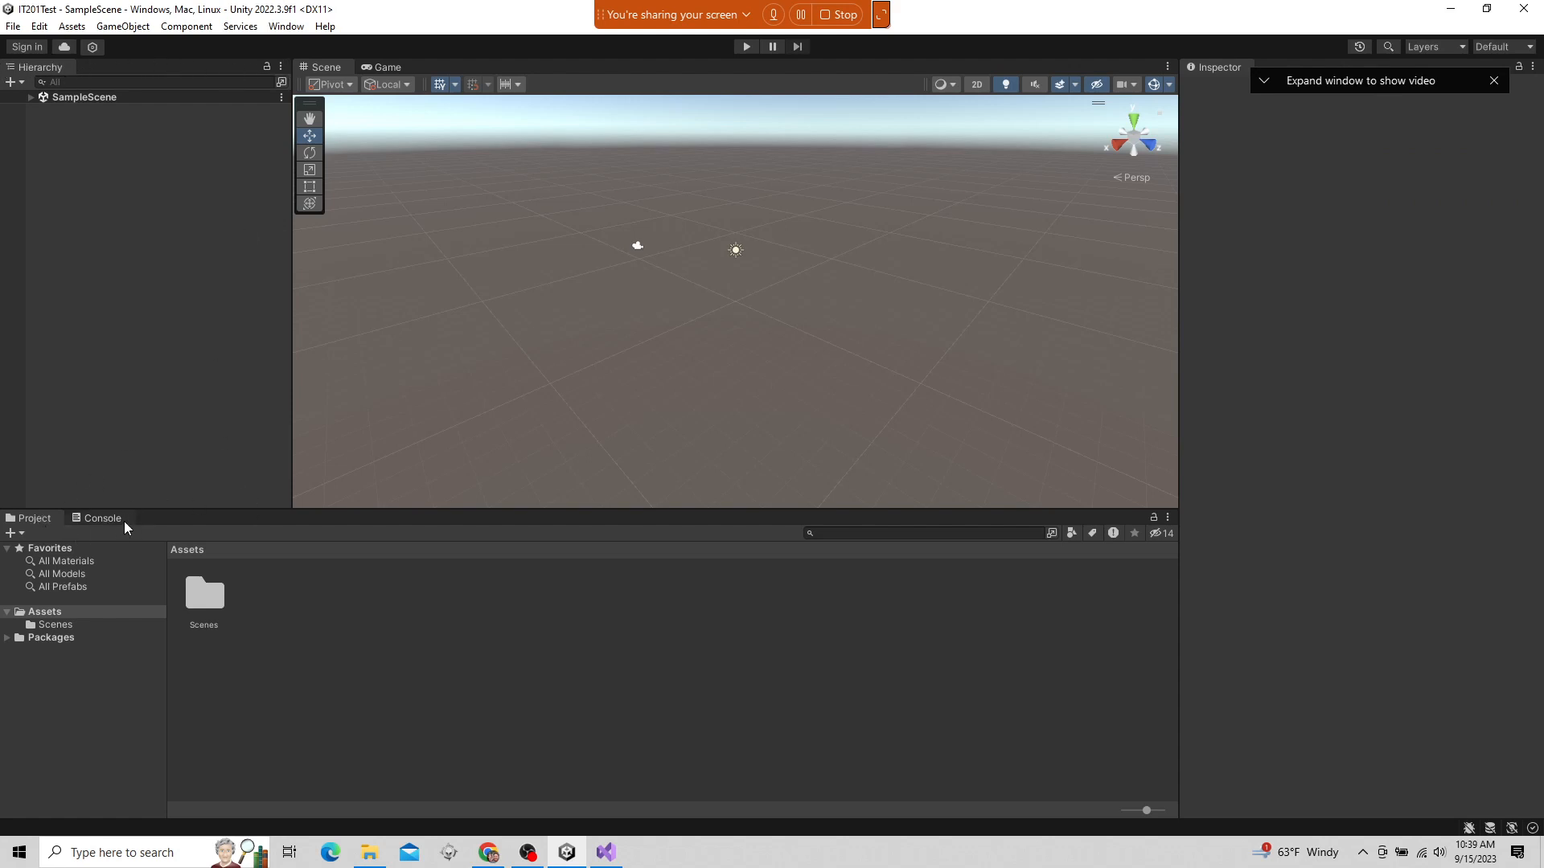
click(388, 67)
click(331, 69)
Select the SampleScene asset in the Scenes folder and expand SampleScene in the Hierarchy
click(7, 638)
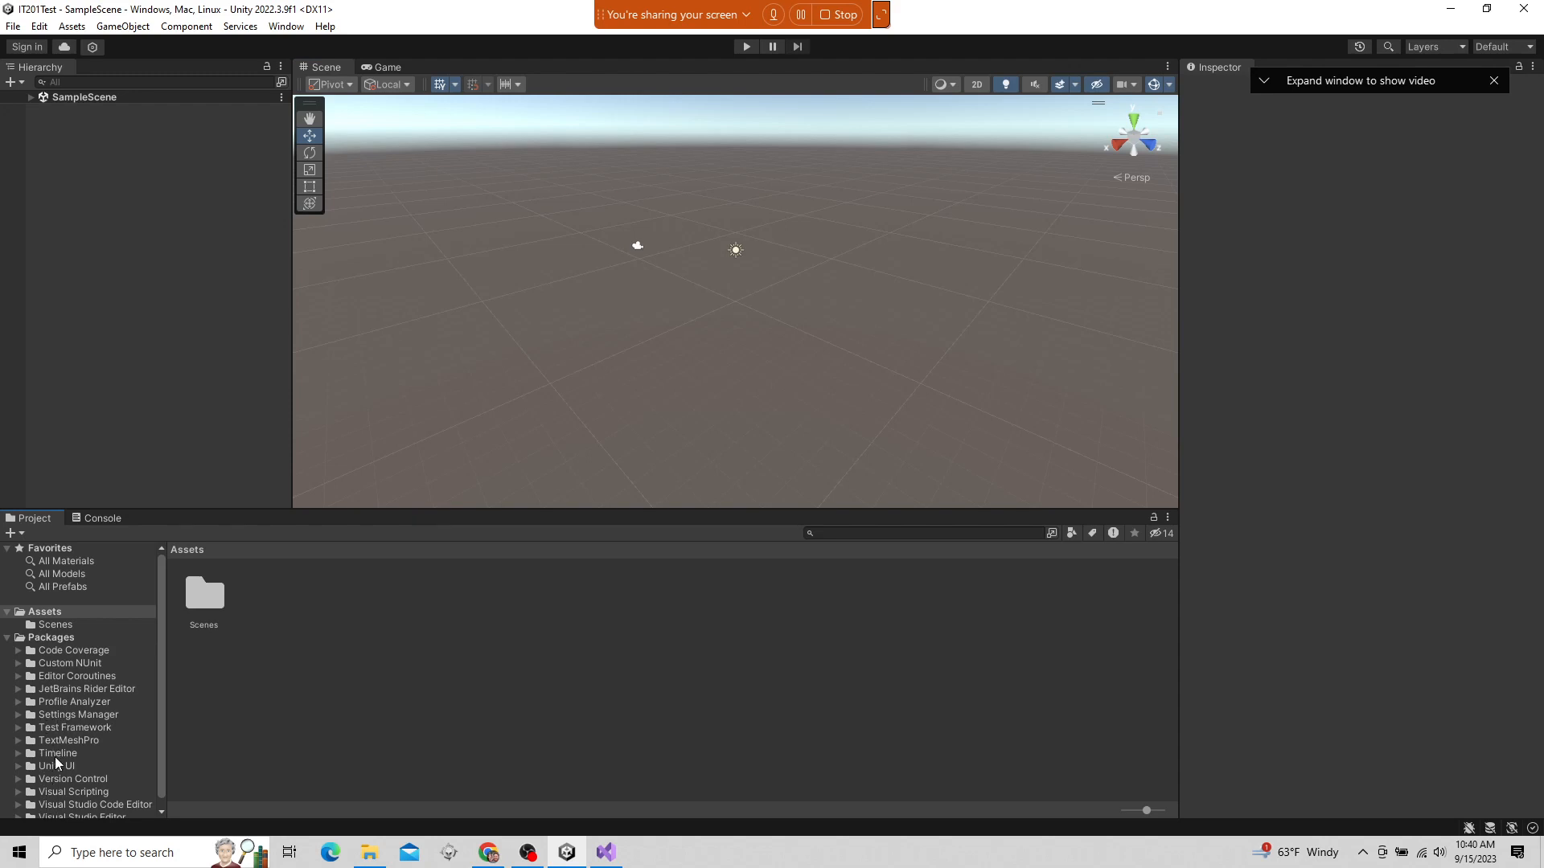
click(7, 637)
click(50, 615)
click(50, 624)
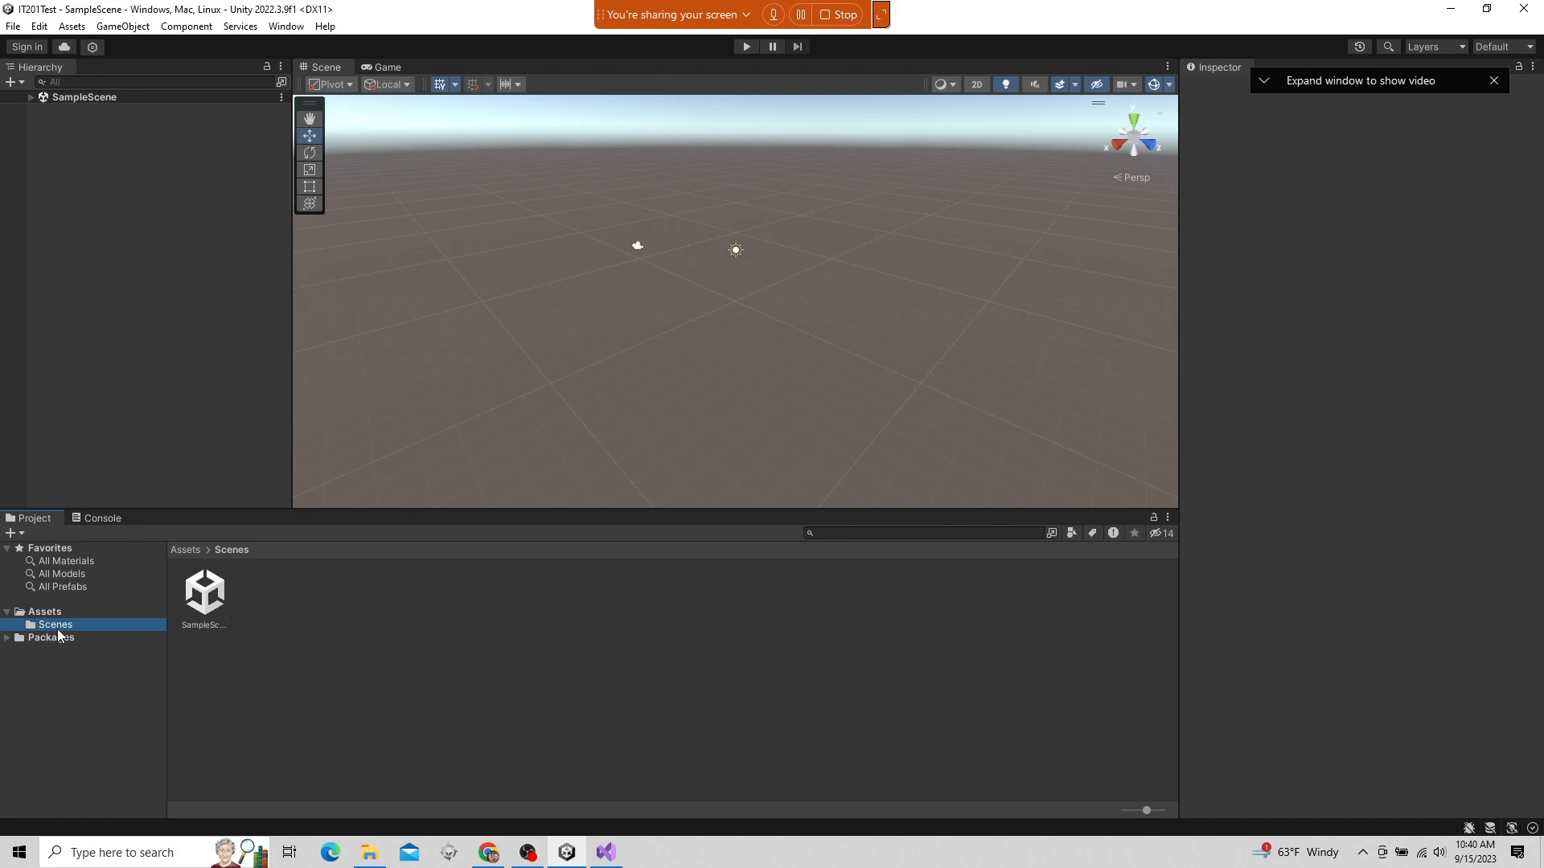
click(215, 596)
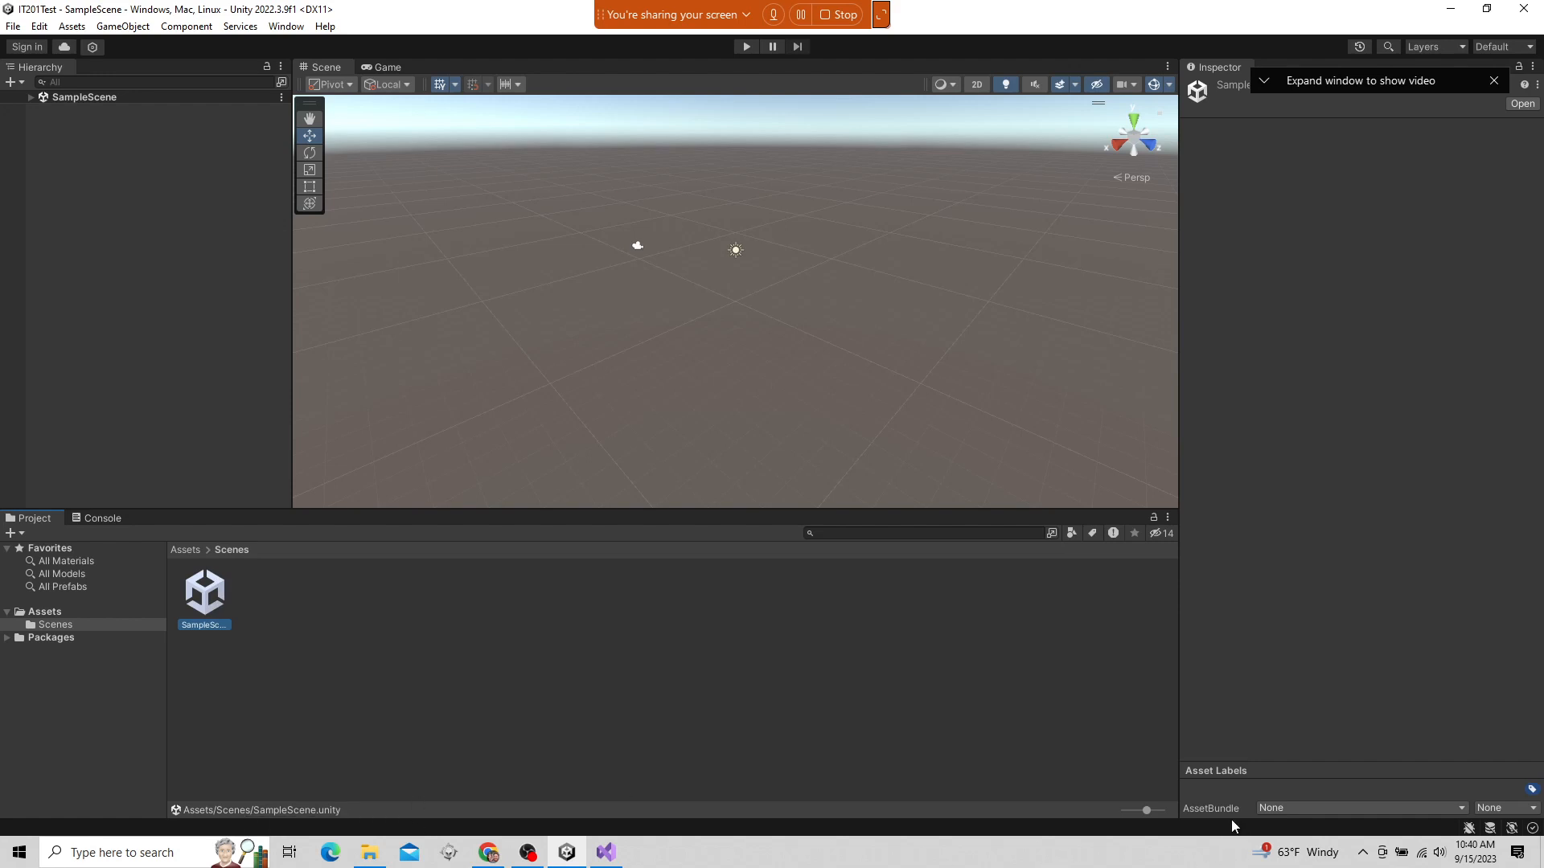
click(30, 98)
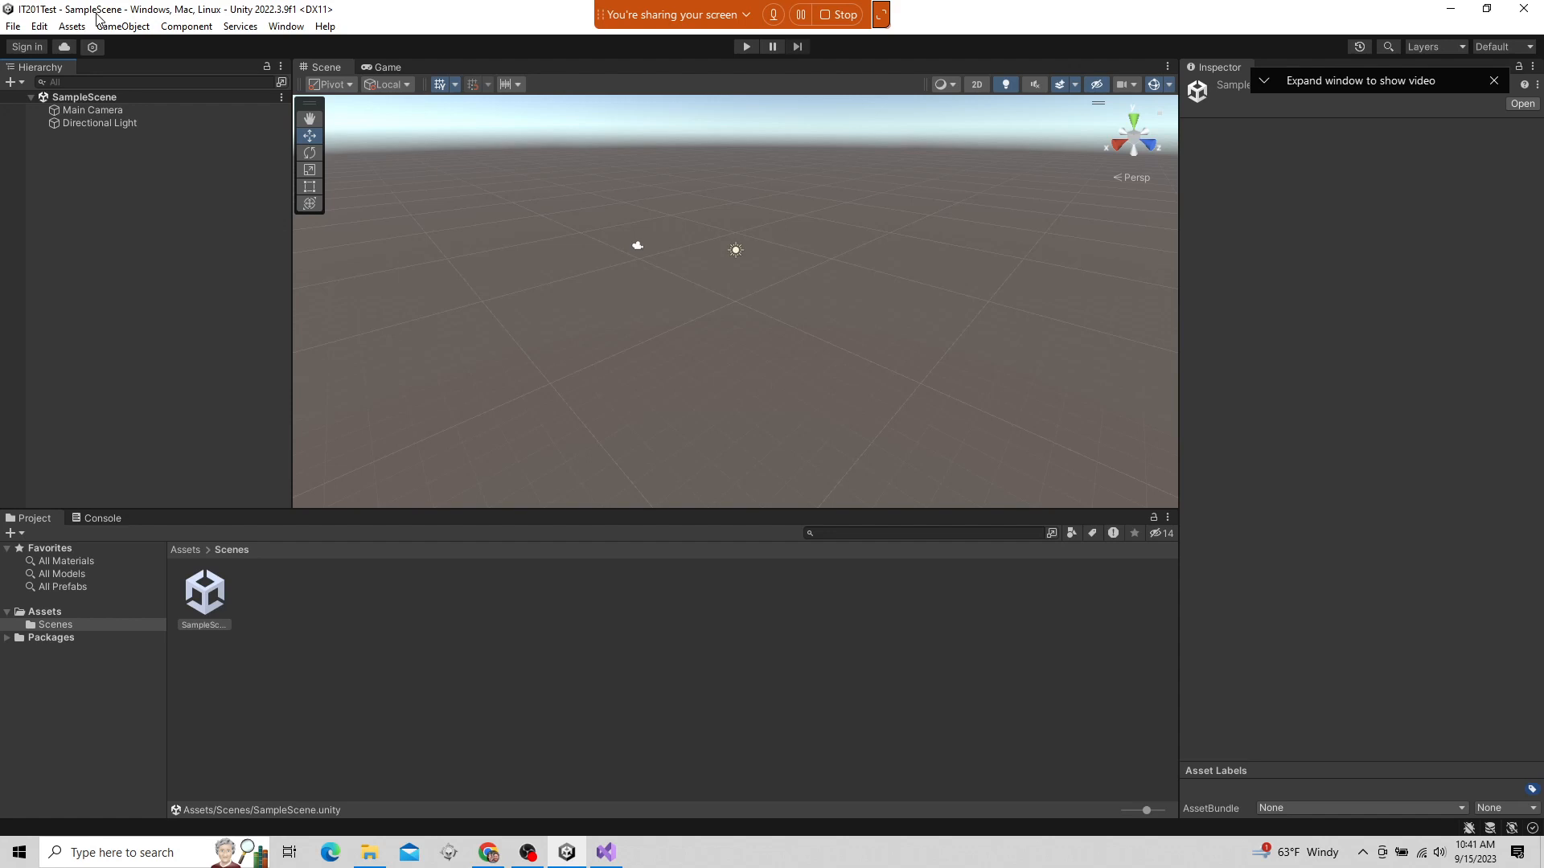
Show the SampleScene file in File Explorer, shrink and reposition its window, and go up to the UnityProjects folder
right_click(205, 589)
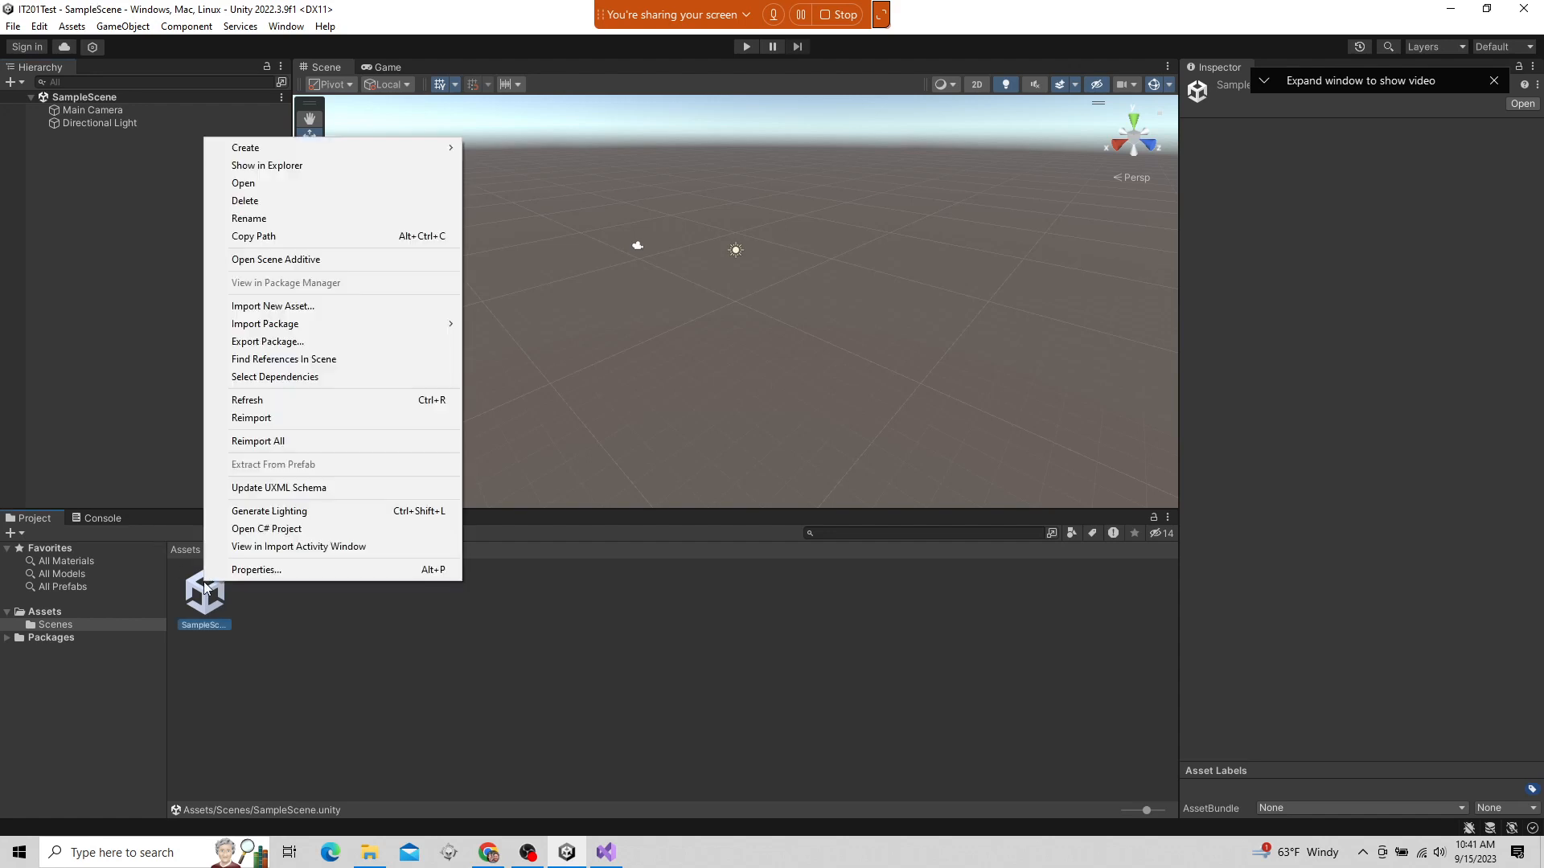
click(312, 167)
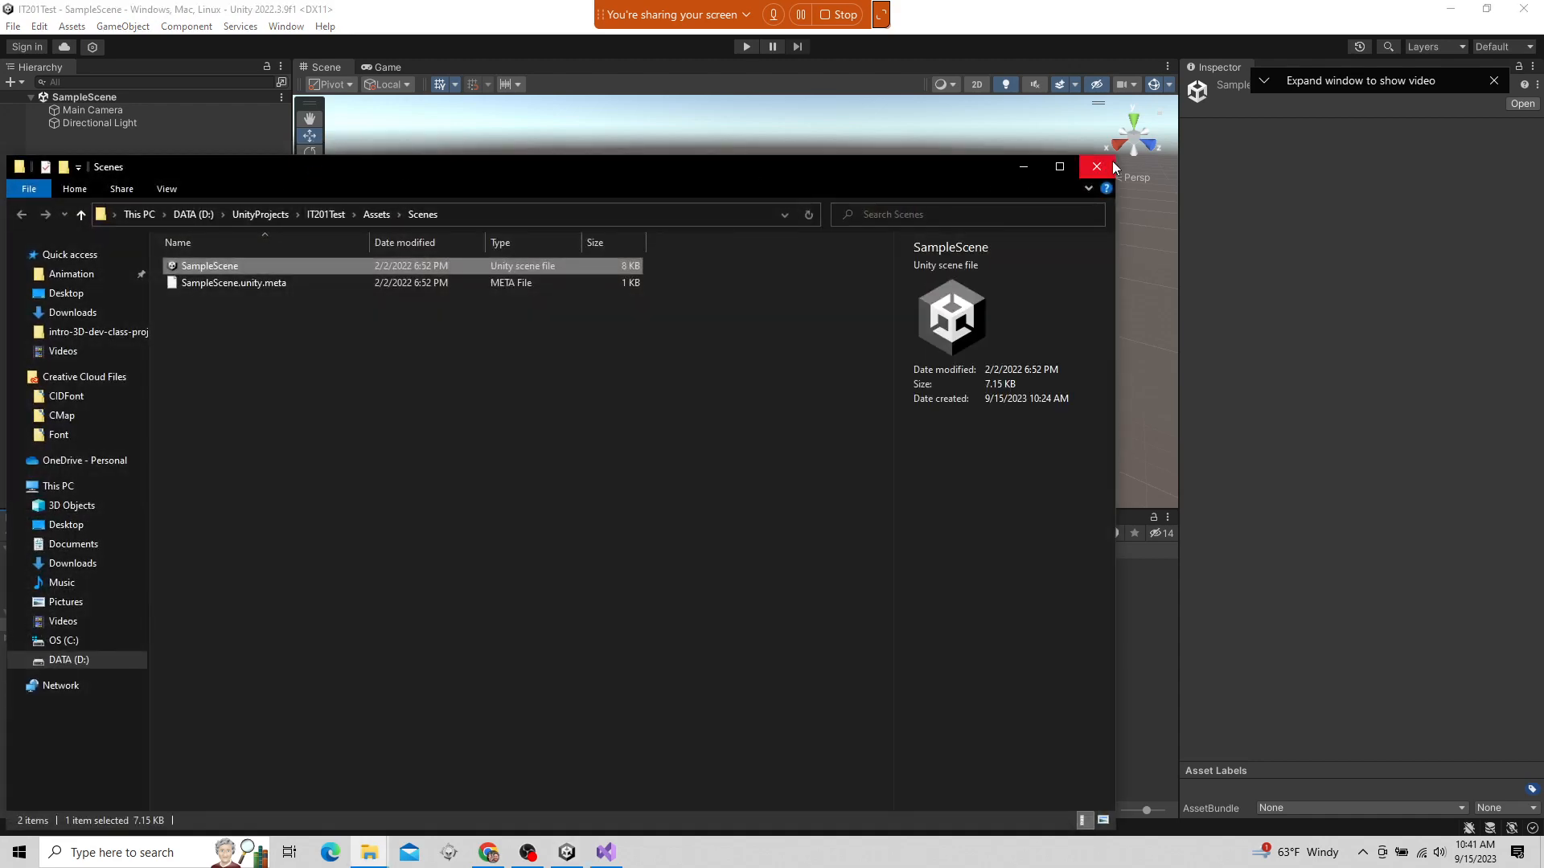
drag(1114, 157, 859, 376)
drag(711, 393, 1050, 191)
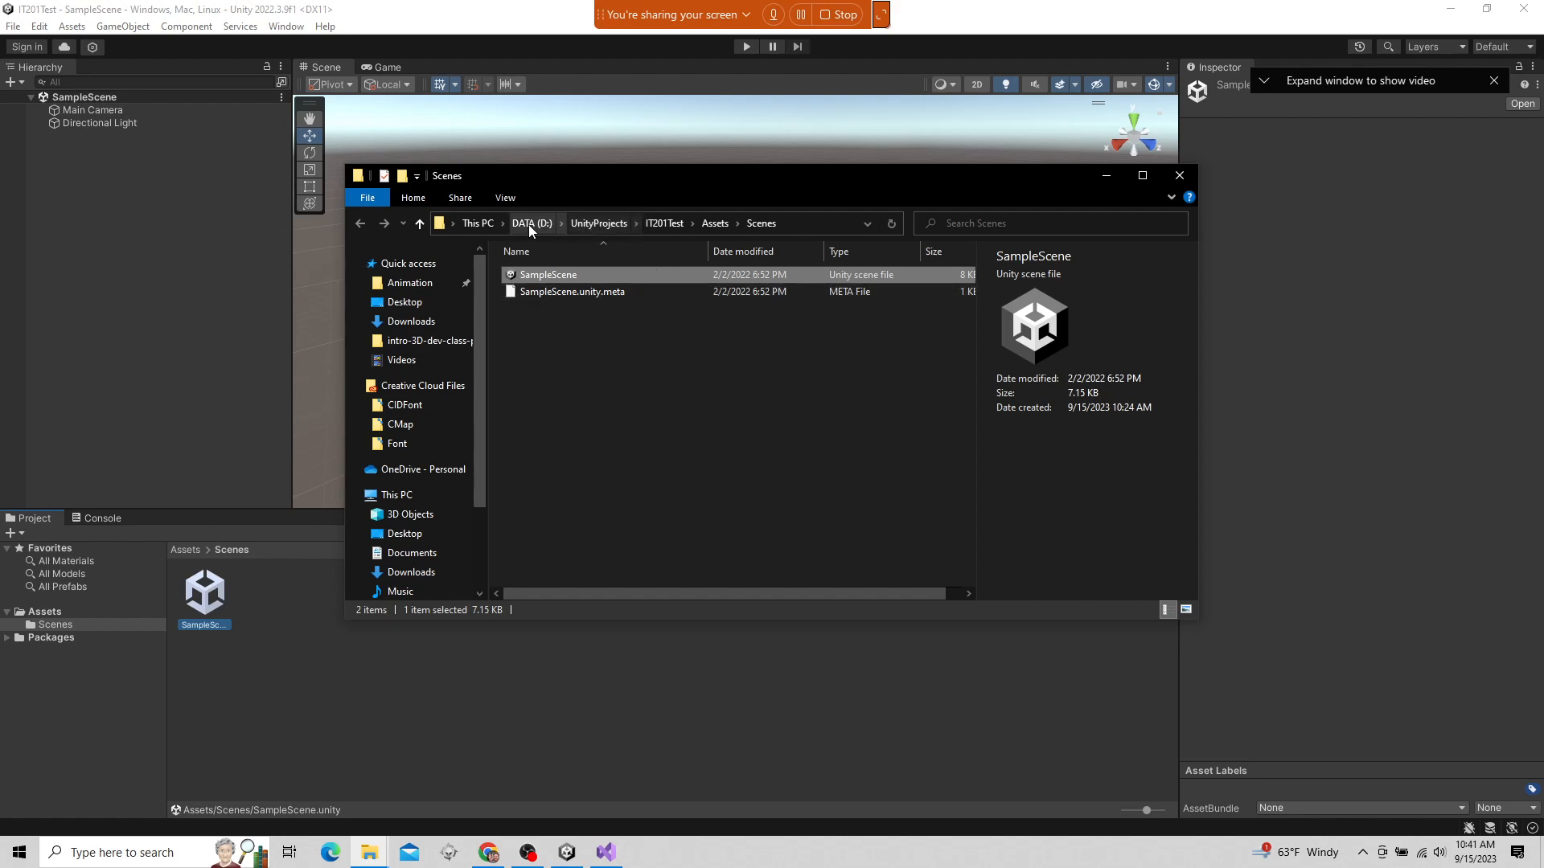
click(621, 224)
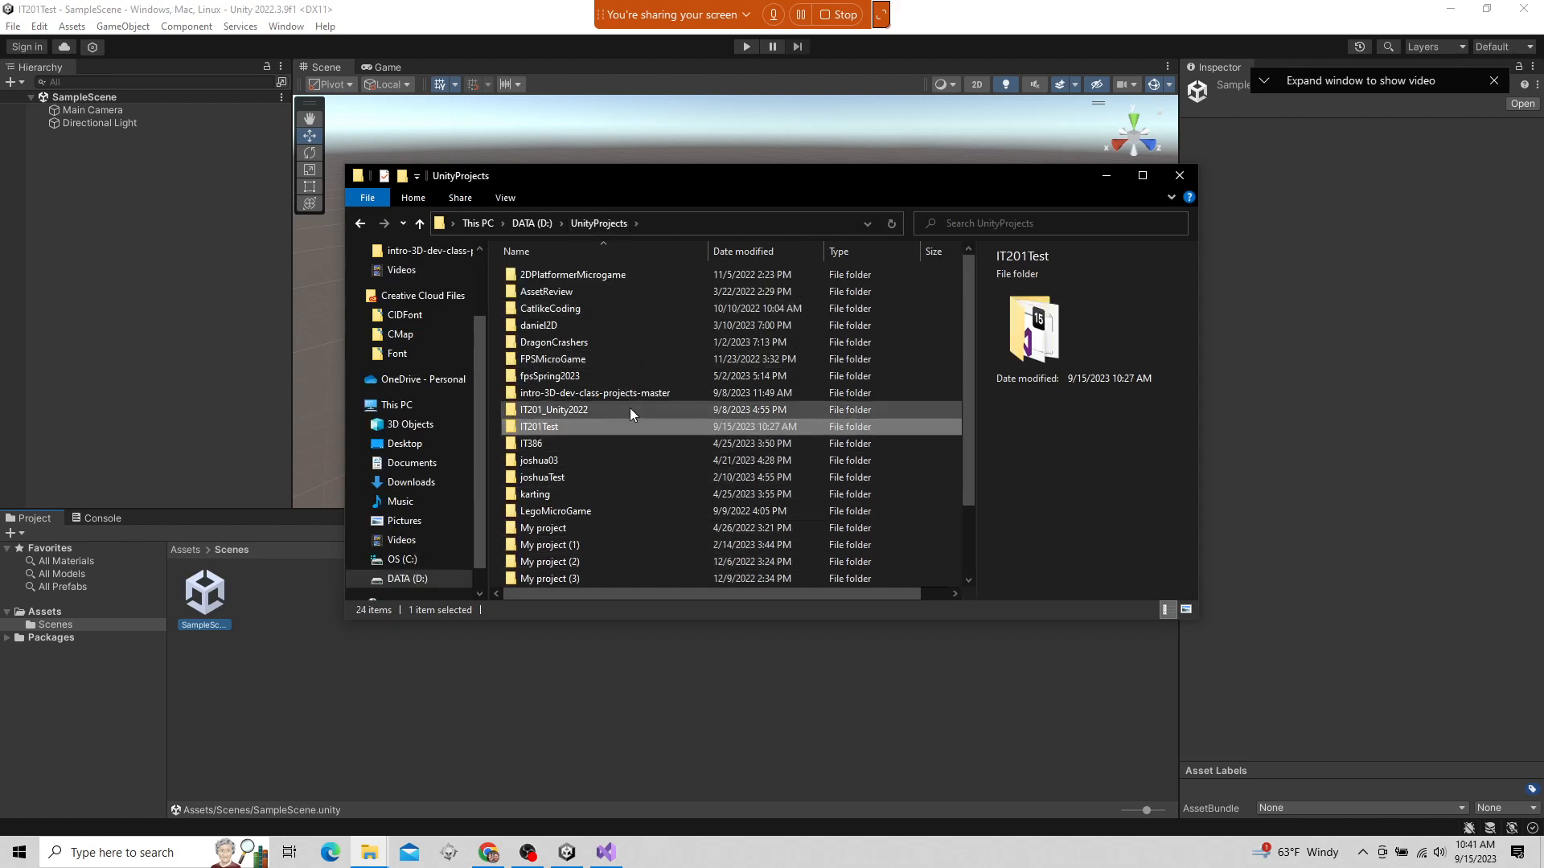
Open the IT201Test project folder, check its IT201Test.sln file, and open the Assets folder in a slightly taller window
double_click(551, 427)
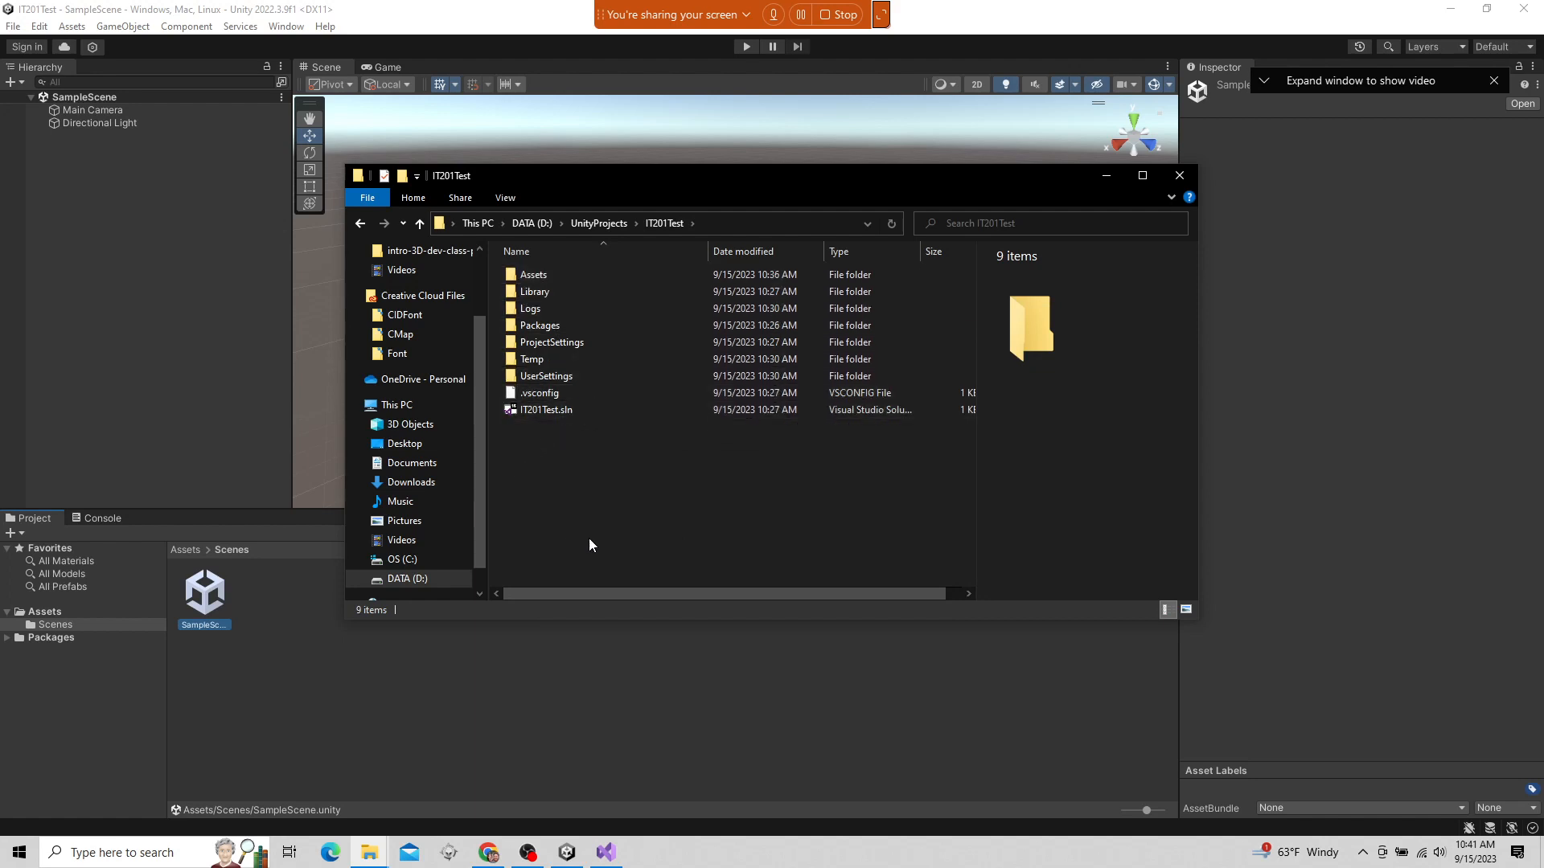
click(603, 413)
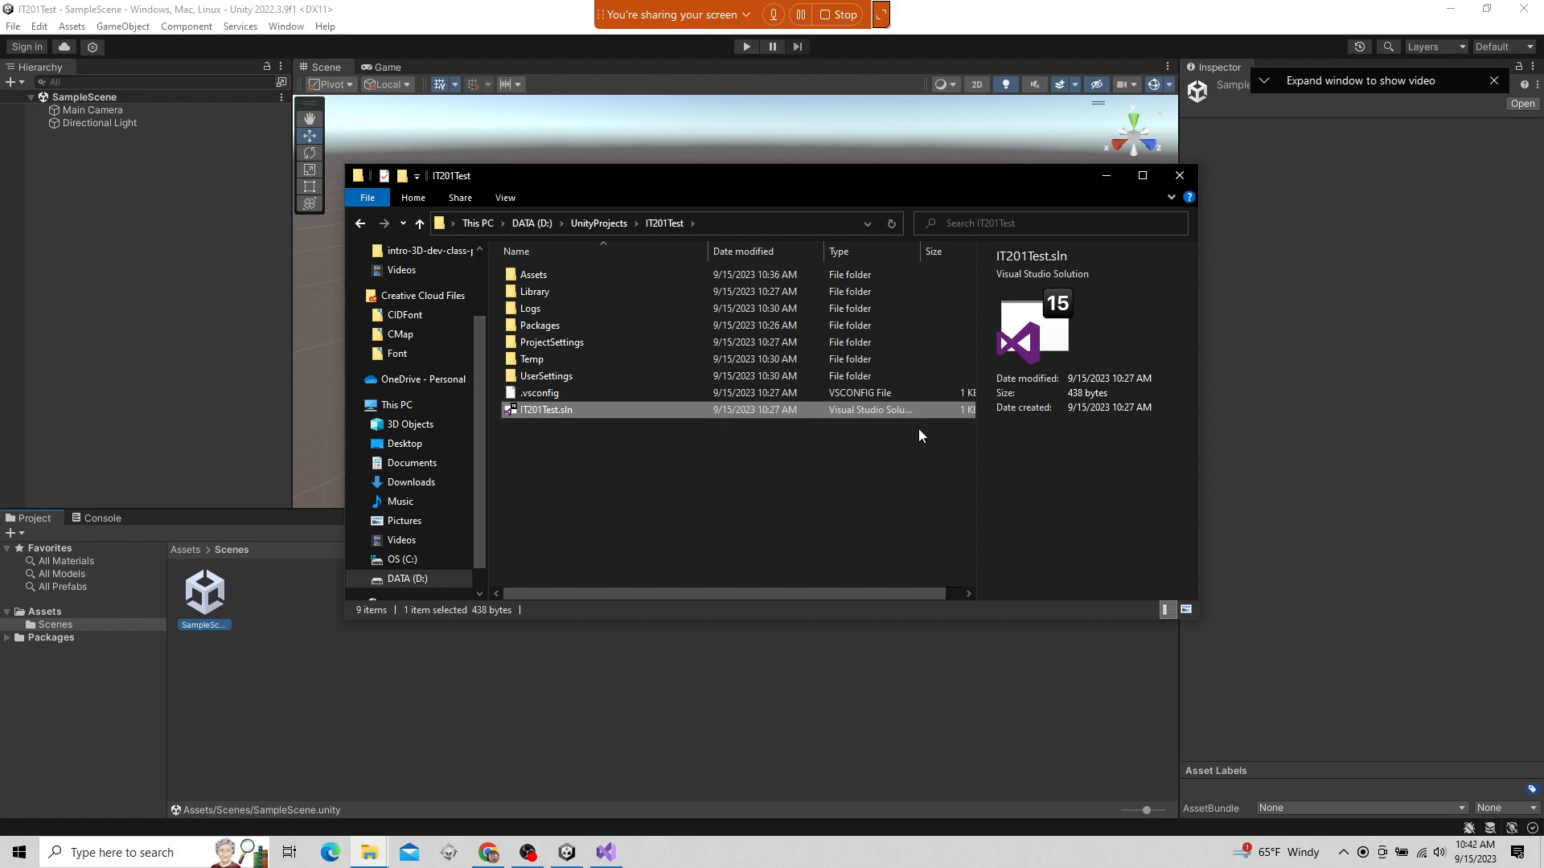
double_click(545, 276)
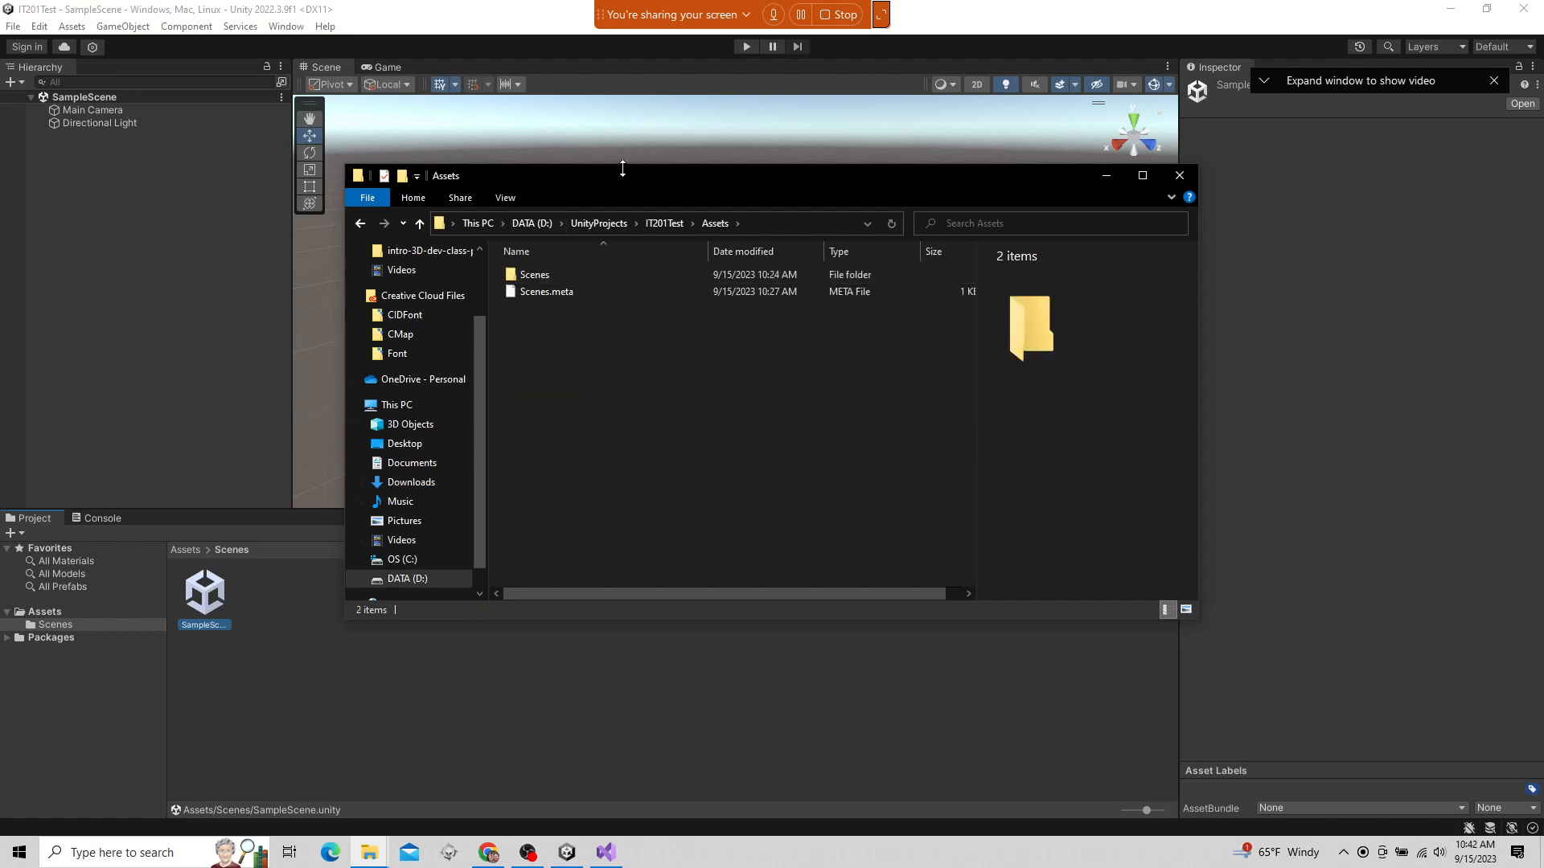
drag(624, 164, 624, 130)
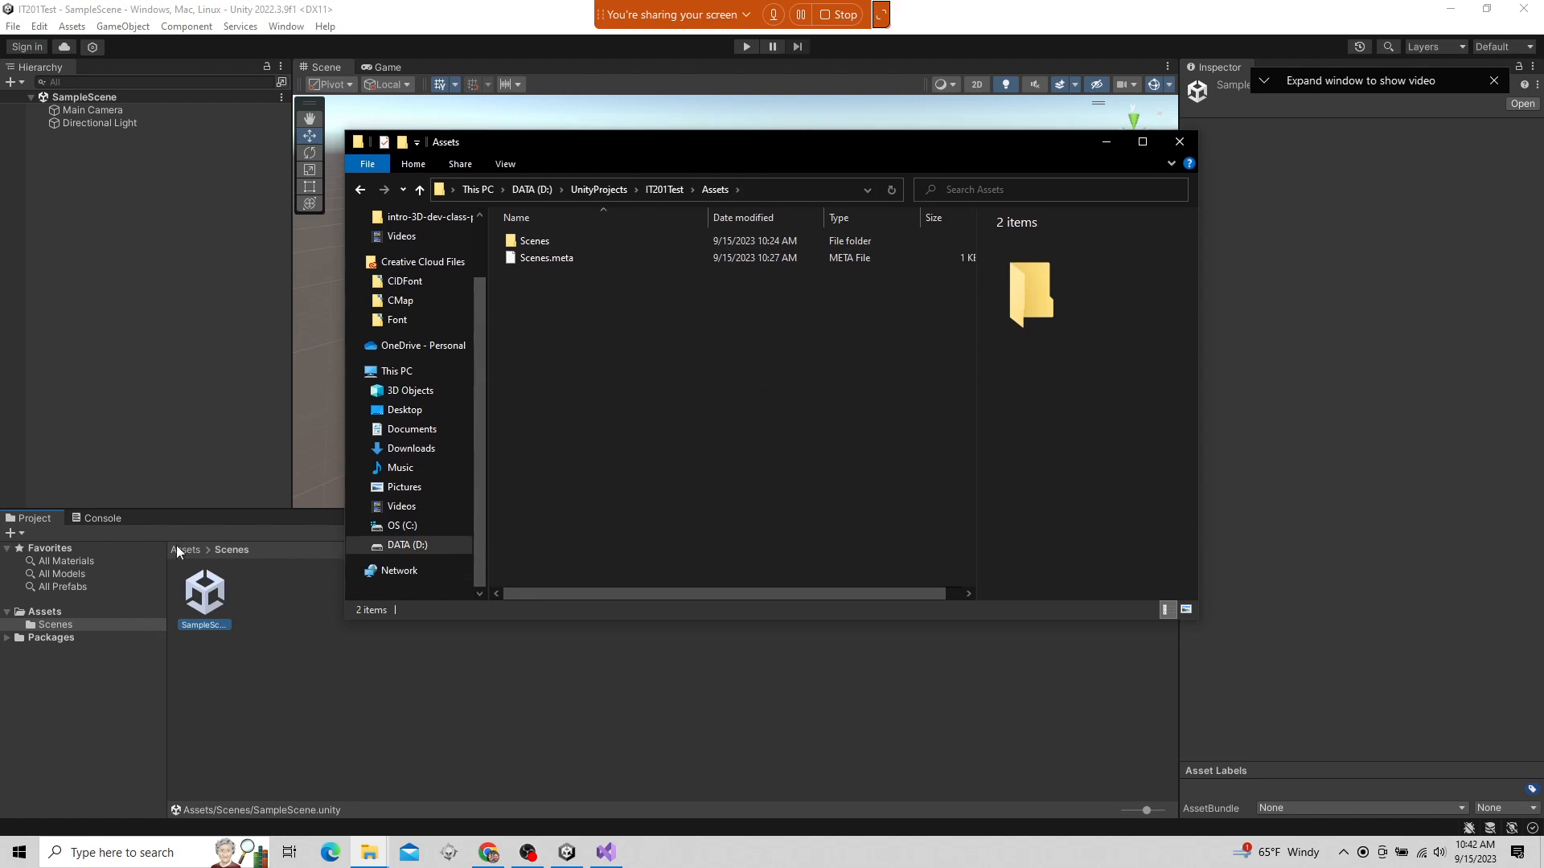
Compare Unity's Scenes folder with the one on disk, and check SampleScene and its SampleScene.unity.meta file in File Explorer
click(100, 647)
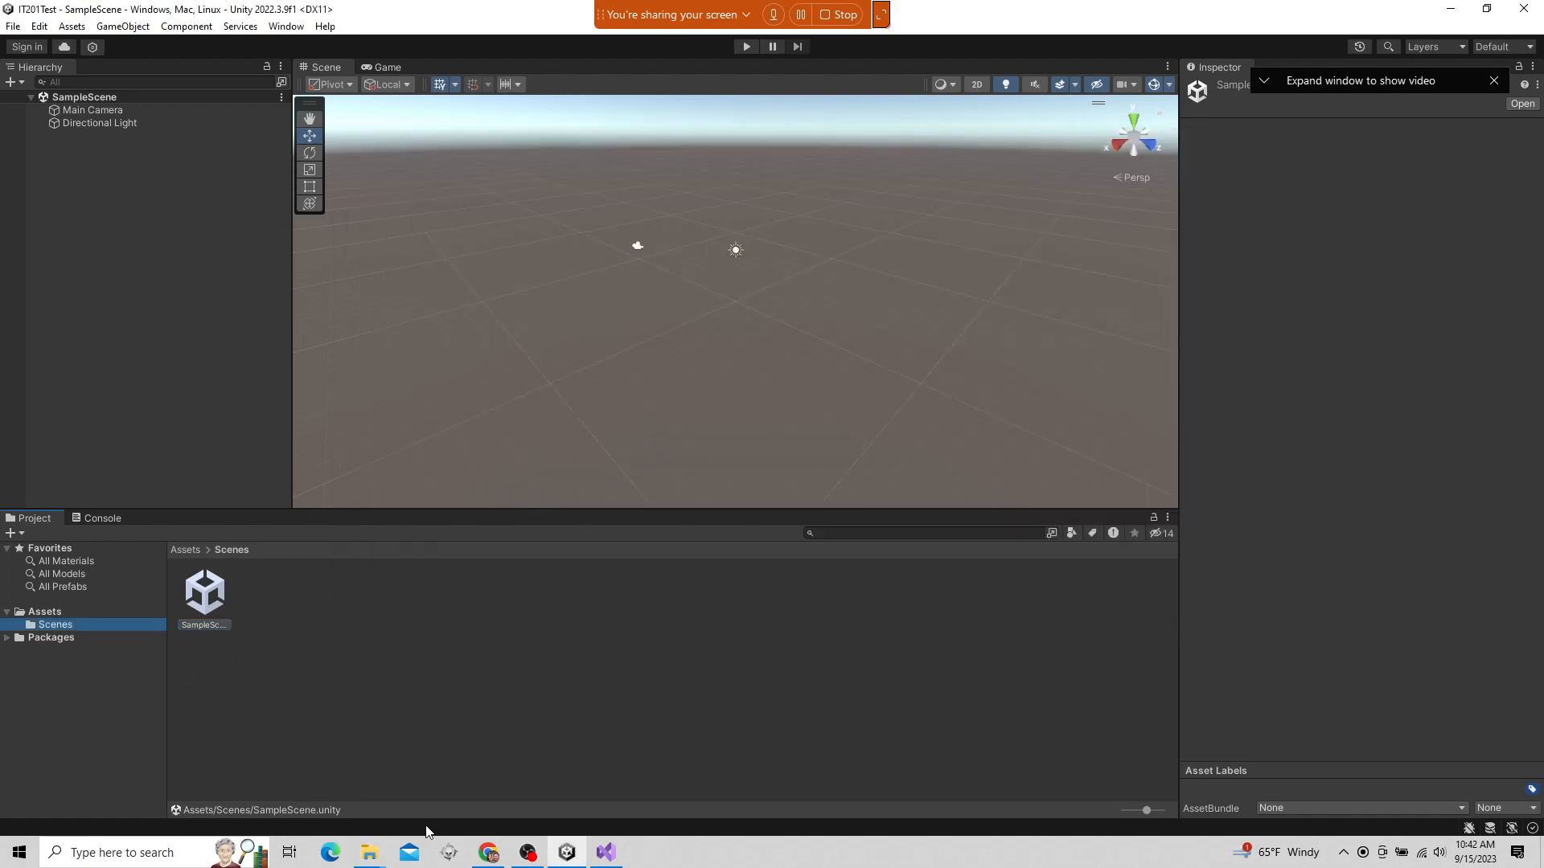
mouse_move(369, 853)
click(411, 799)
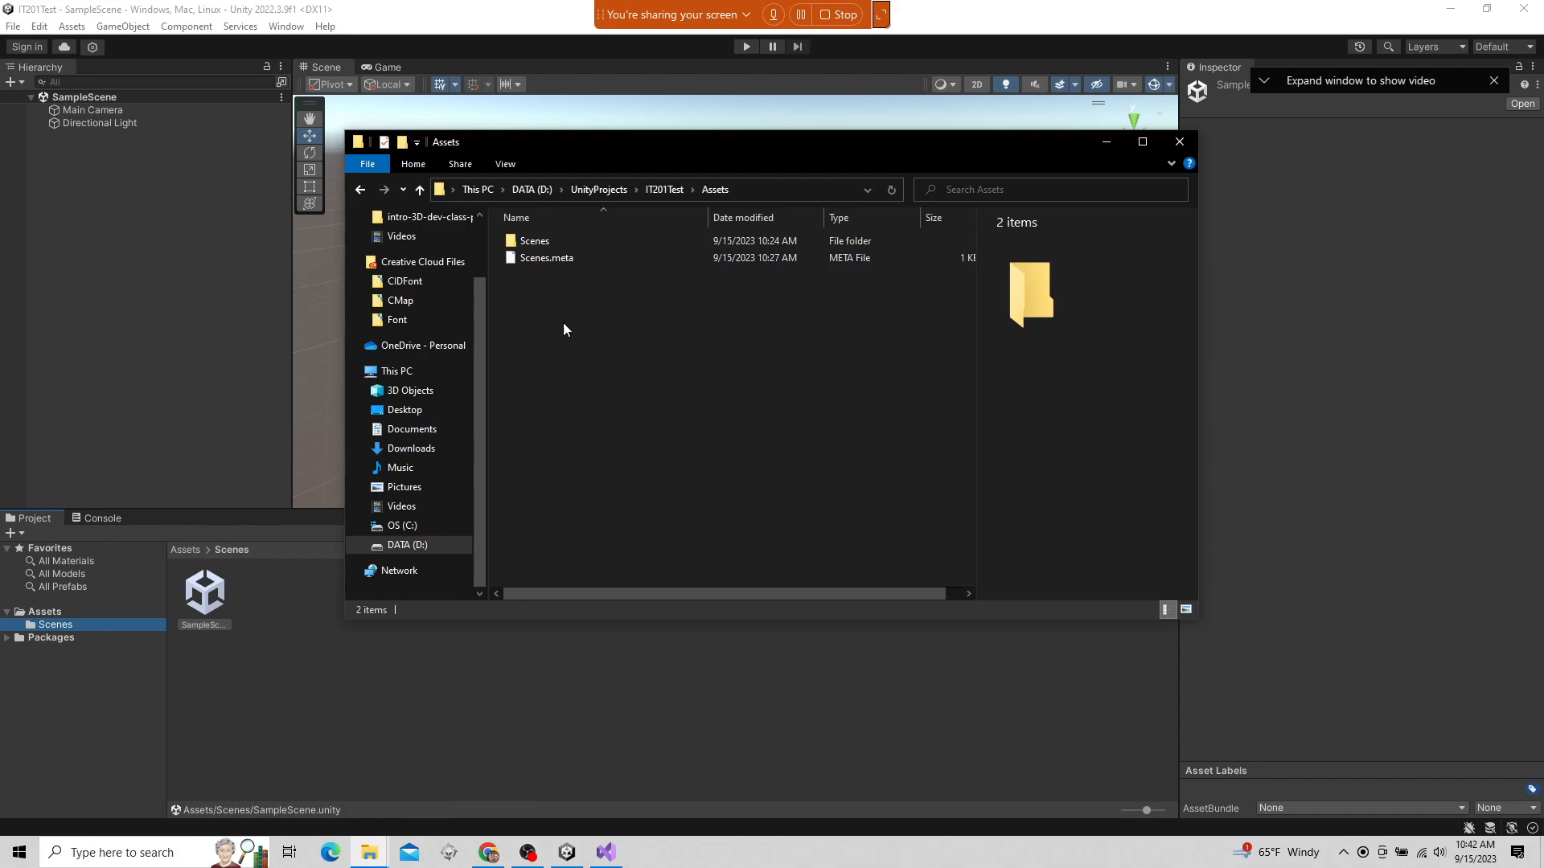
click(550, 243)
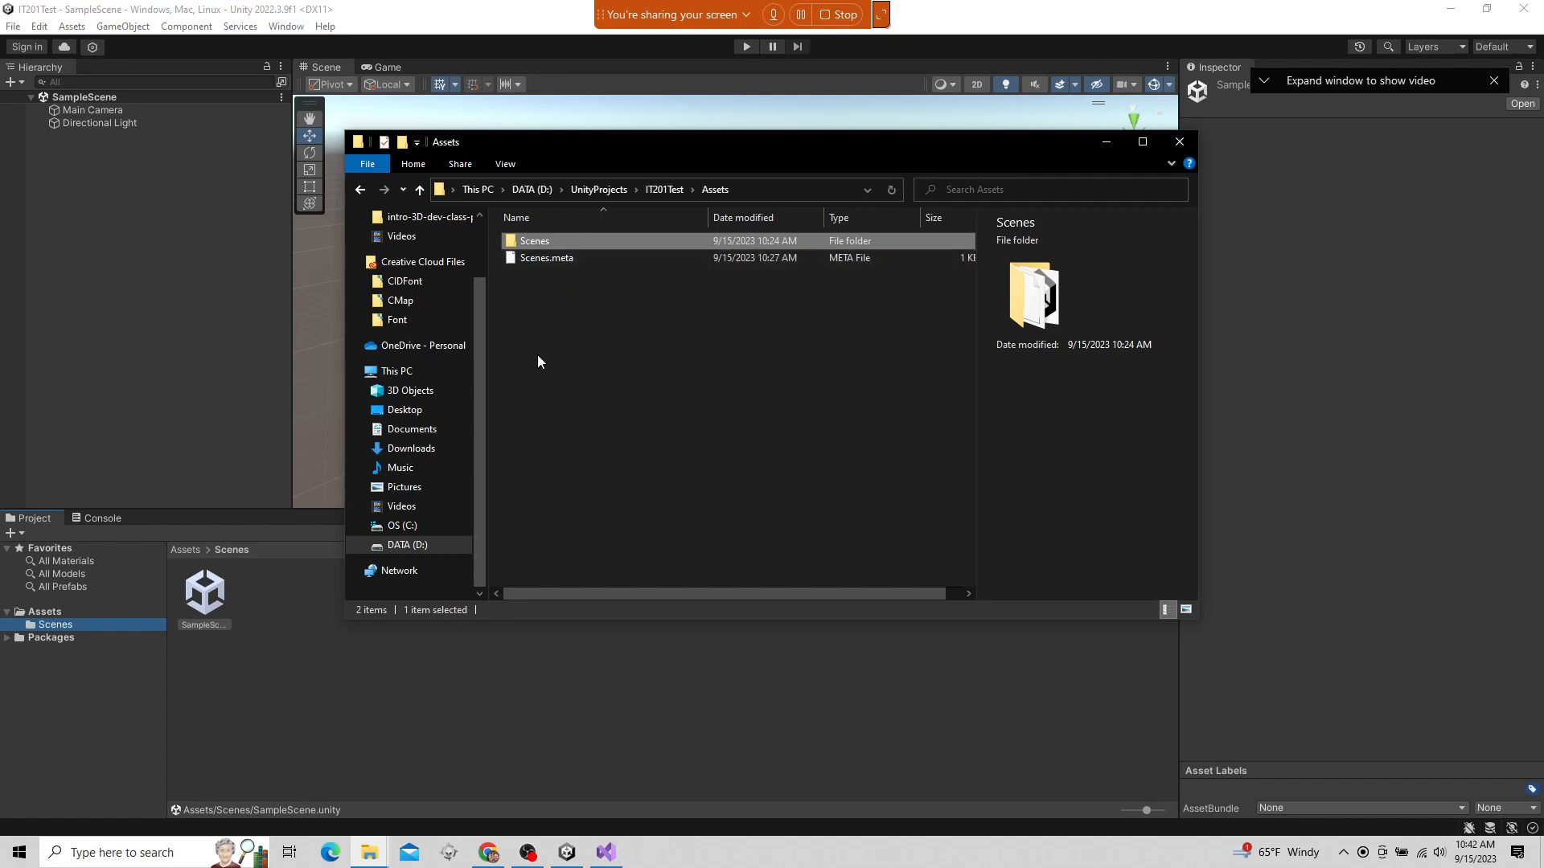
double_click(534, 243)
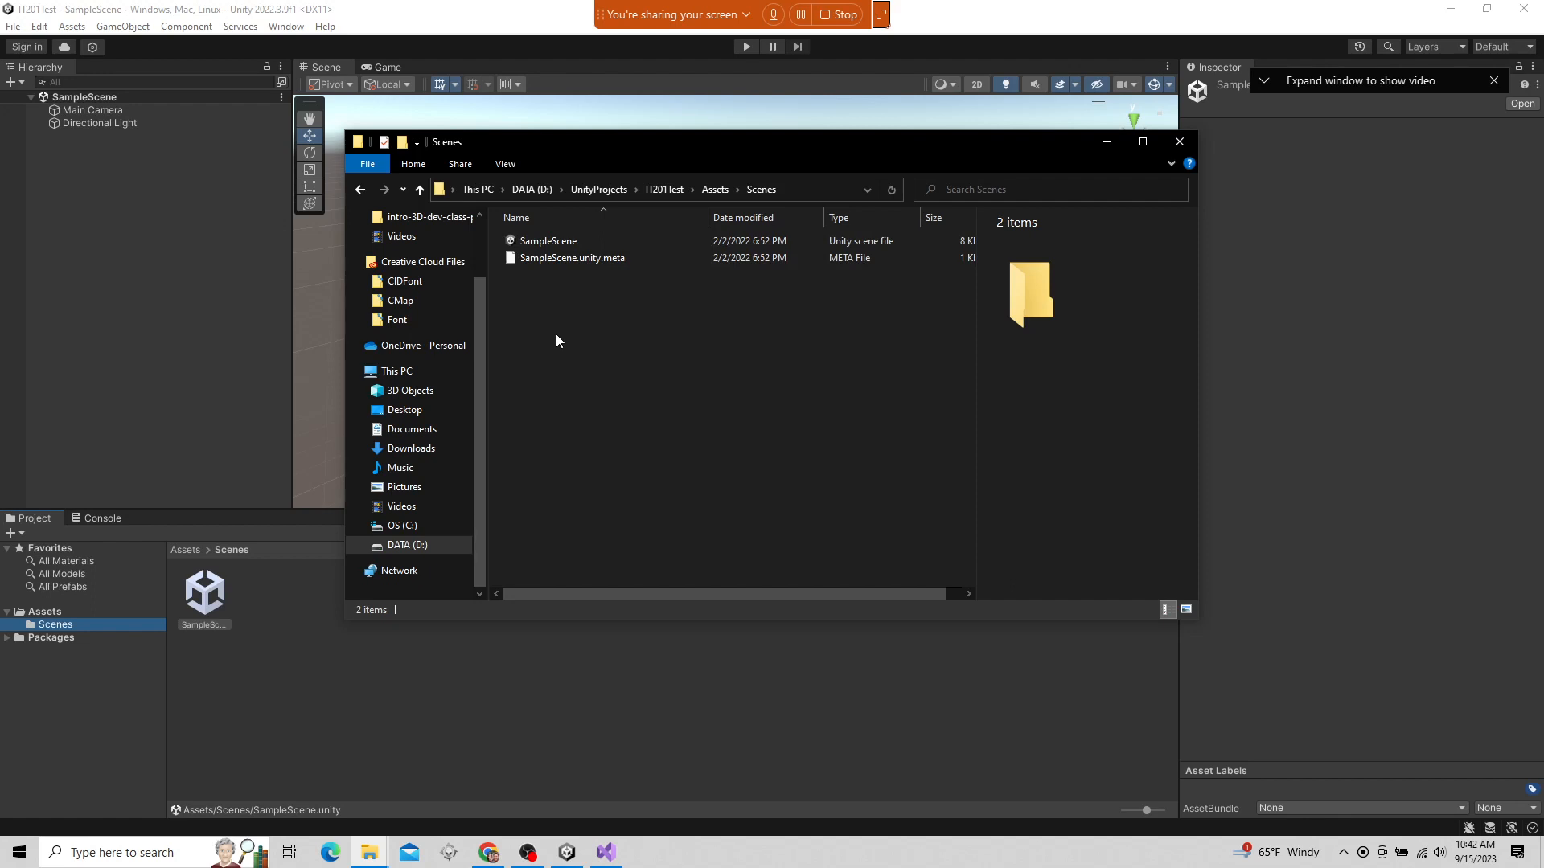
click(591, 242)
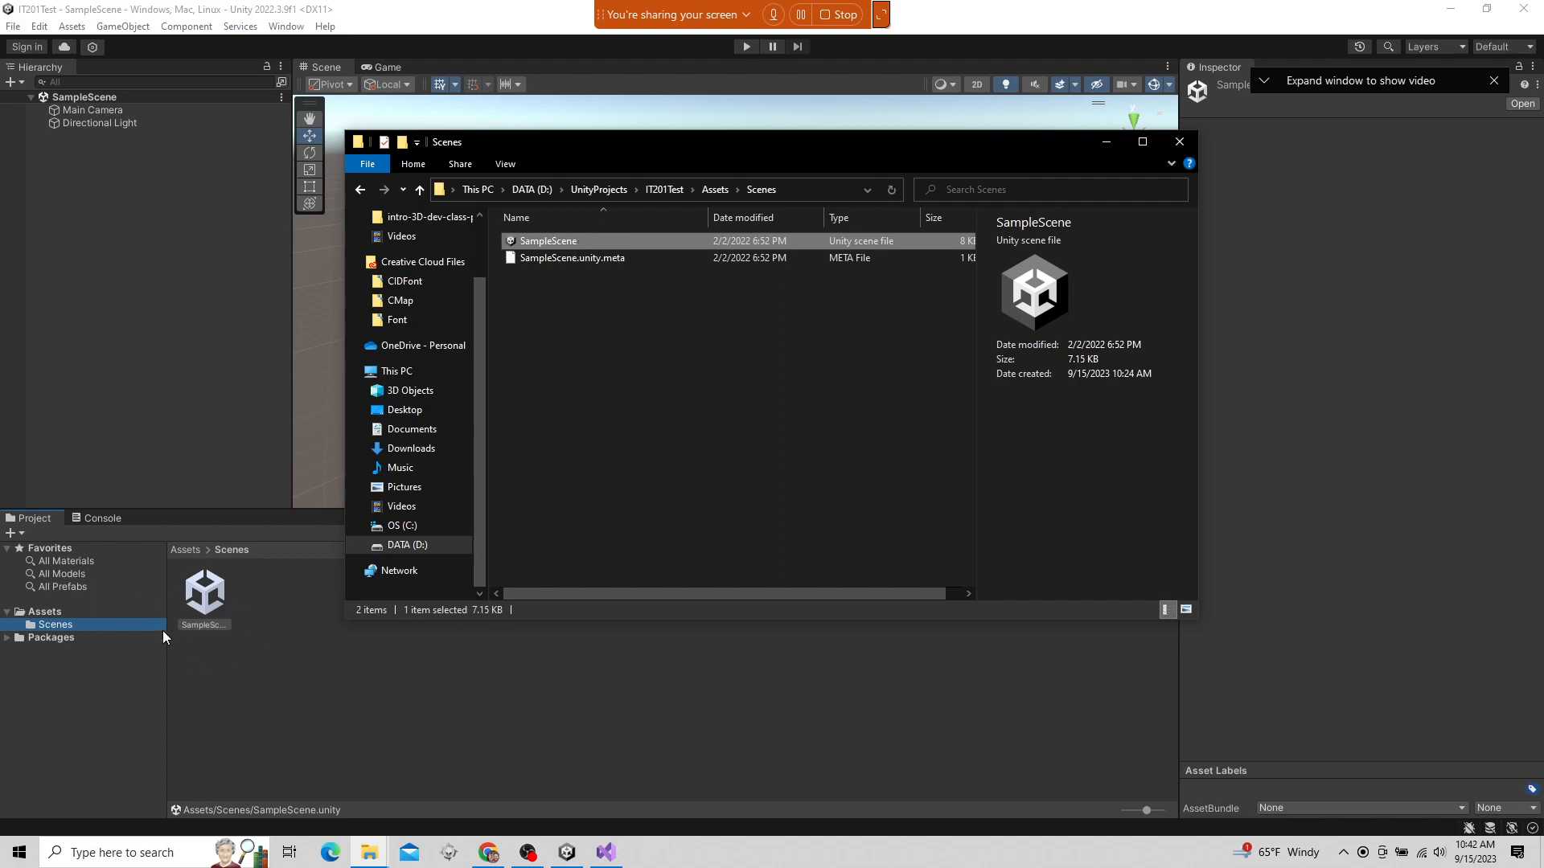
click(585, 262)
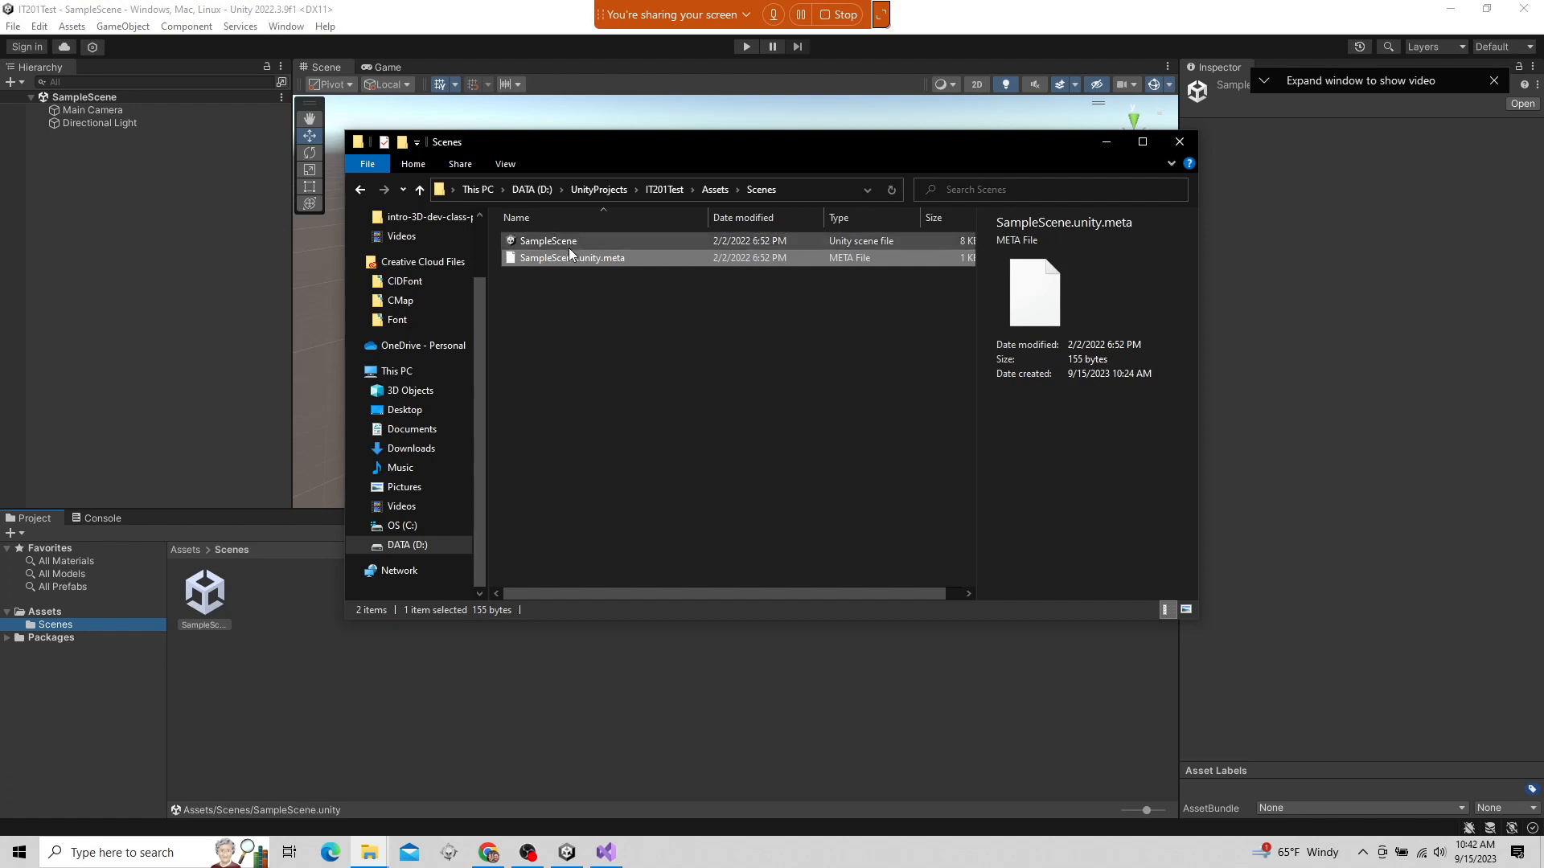
View the SampleScene asset's available actions in Unity, and return to File Explorer to reopen the Scenes folder from Assets
click(326, 612)
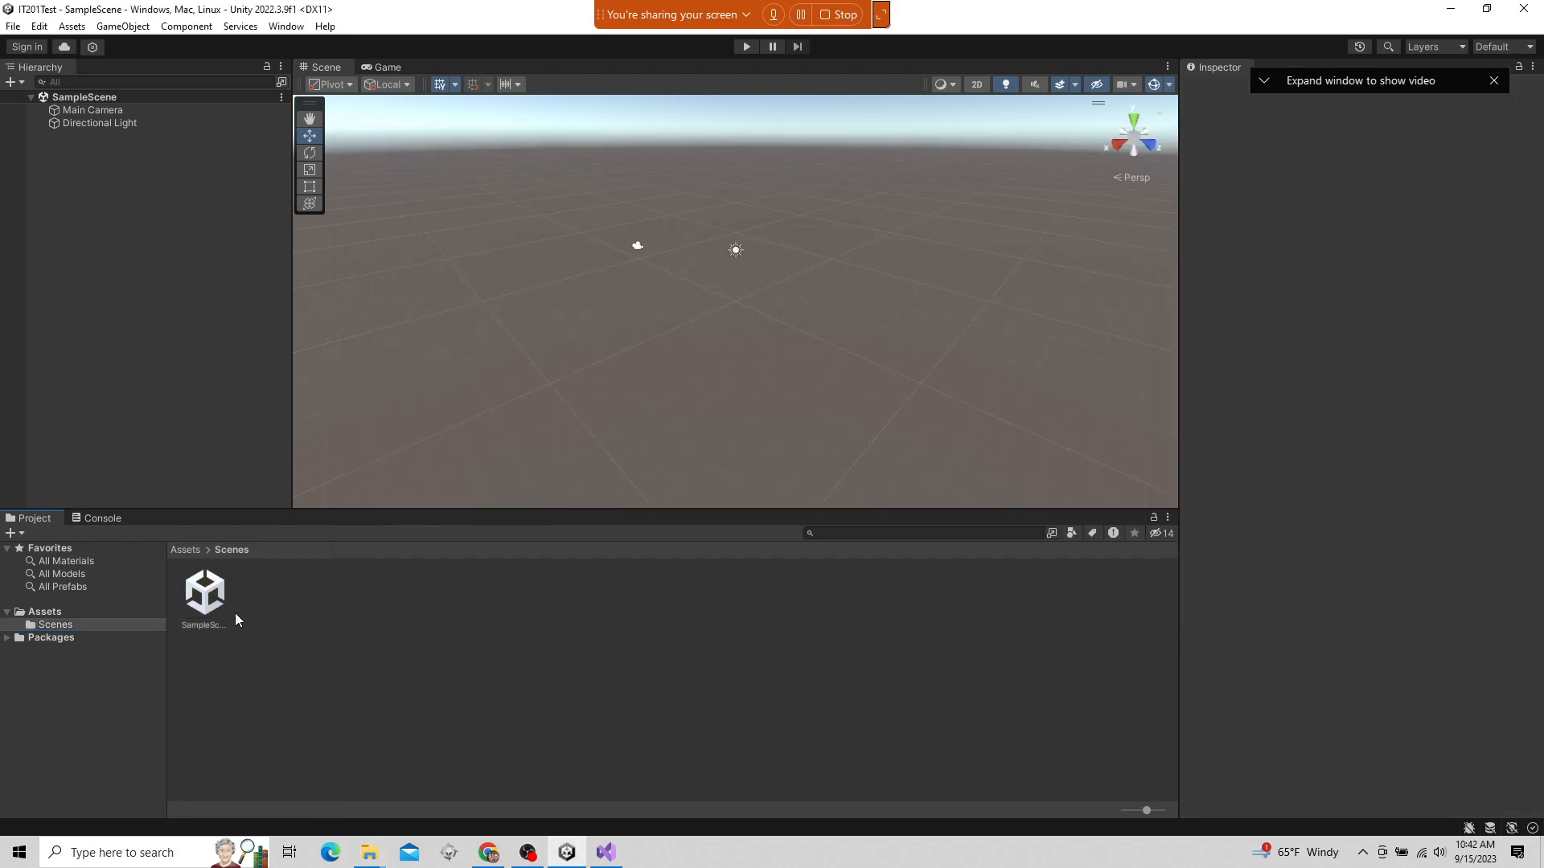
right_click(214, 595)
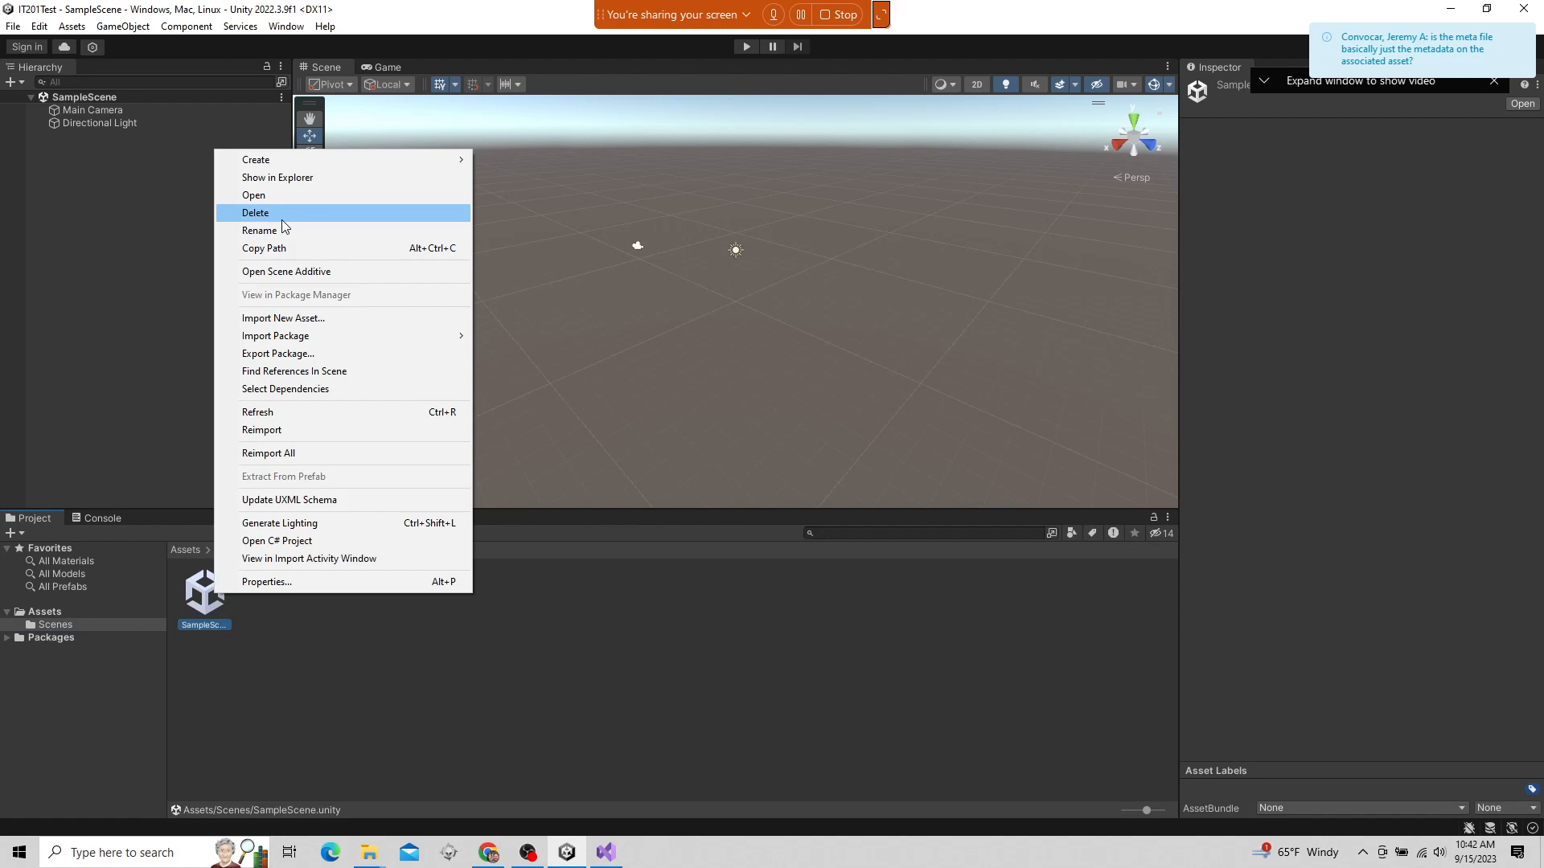
click(369, 852)
click(465, 773)
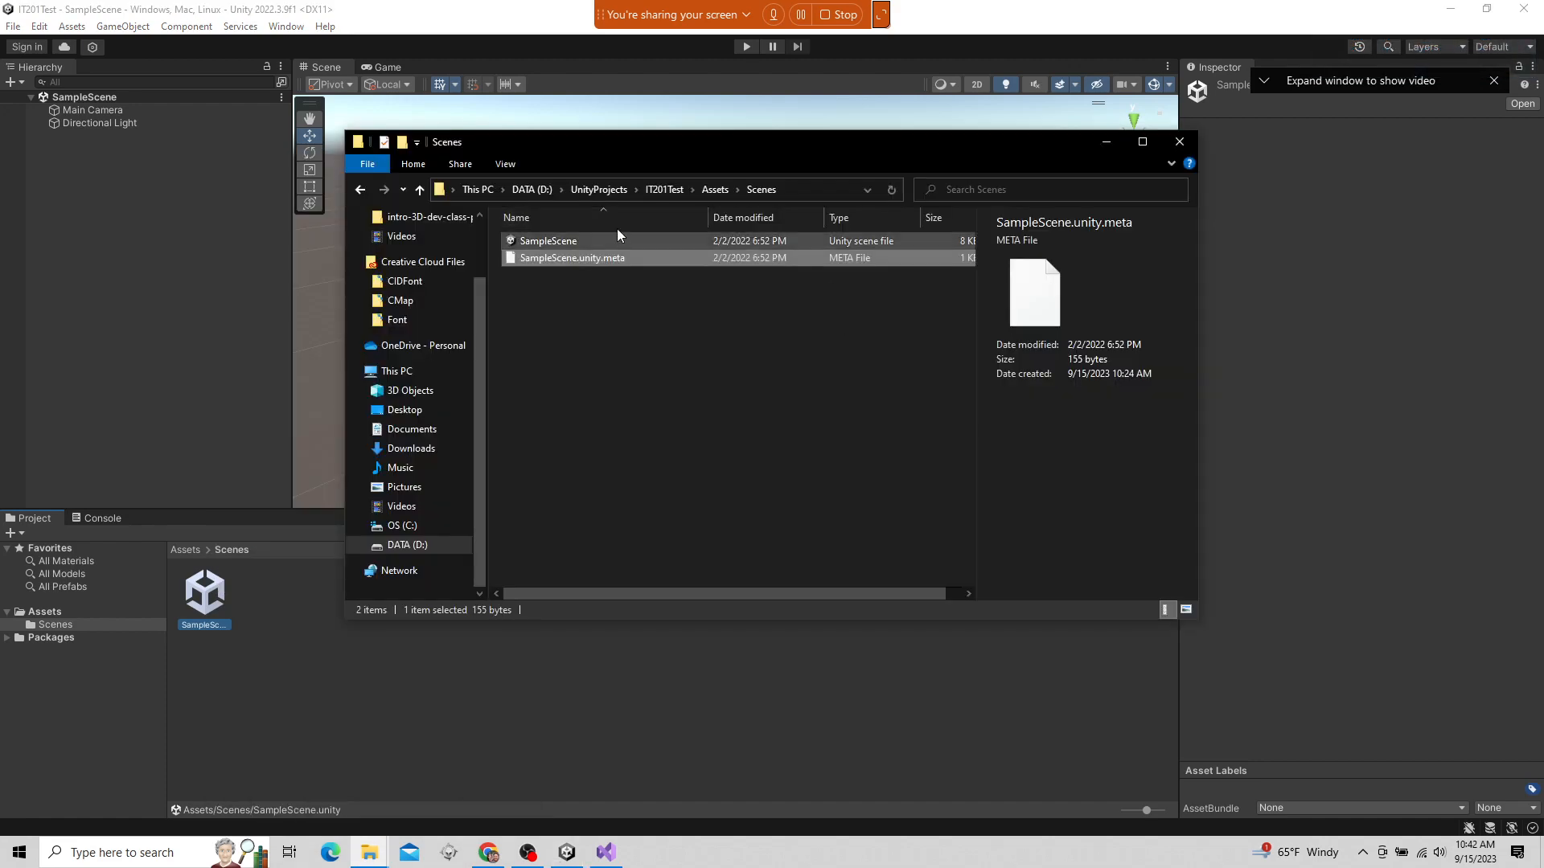
click(712, 189)
double_click(577, 243)
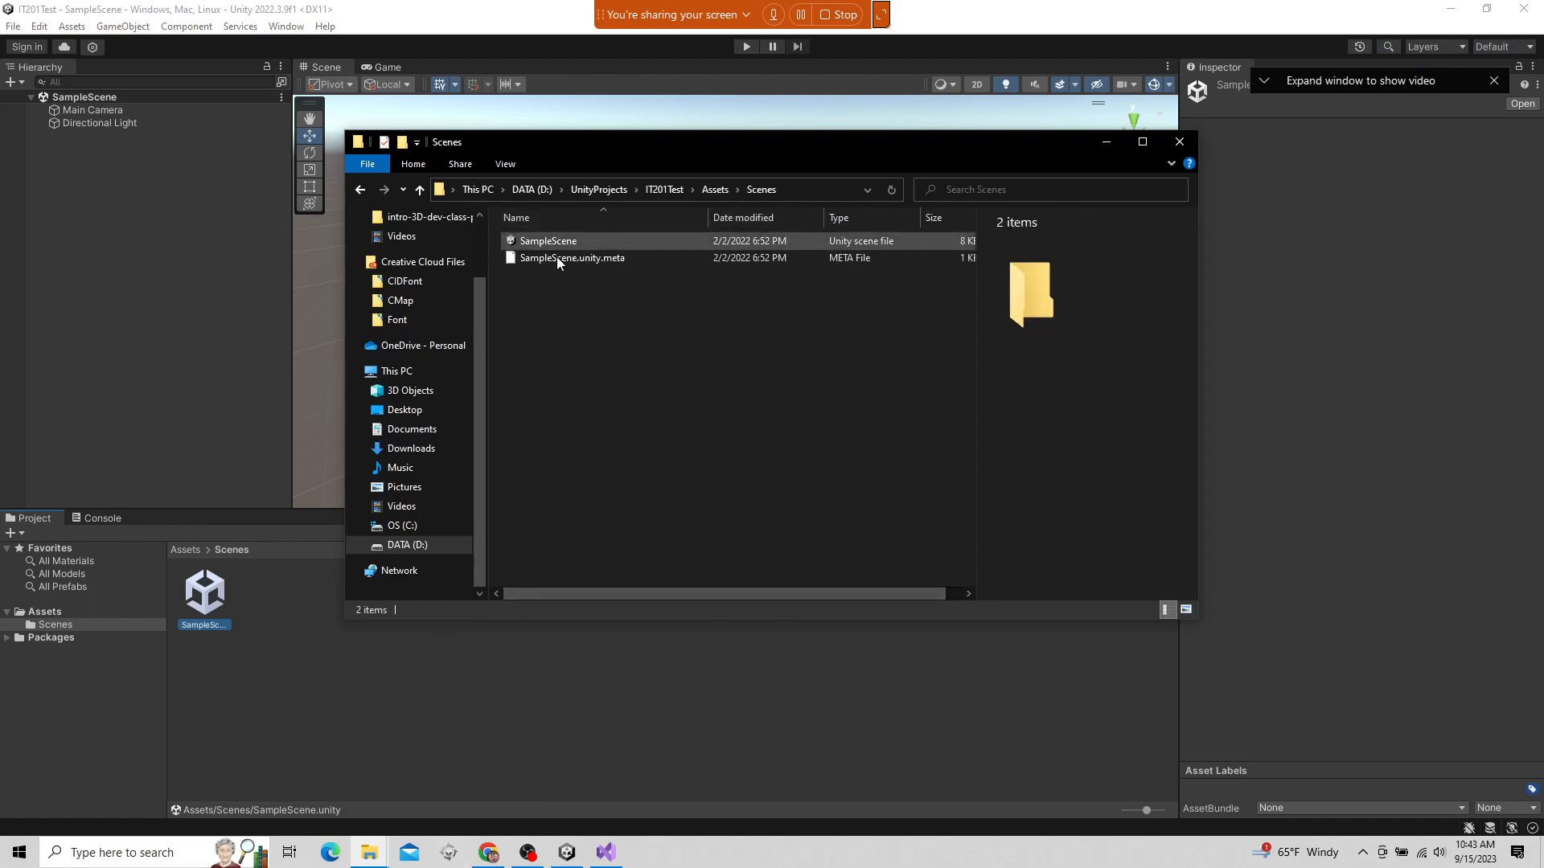
Show the Downloads folder in File Explorer with its window moved clear of the Project window, and return to Unity
click(394, 448)
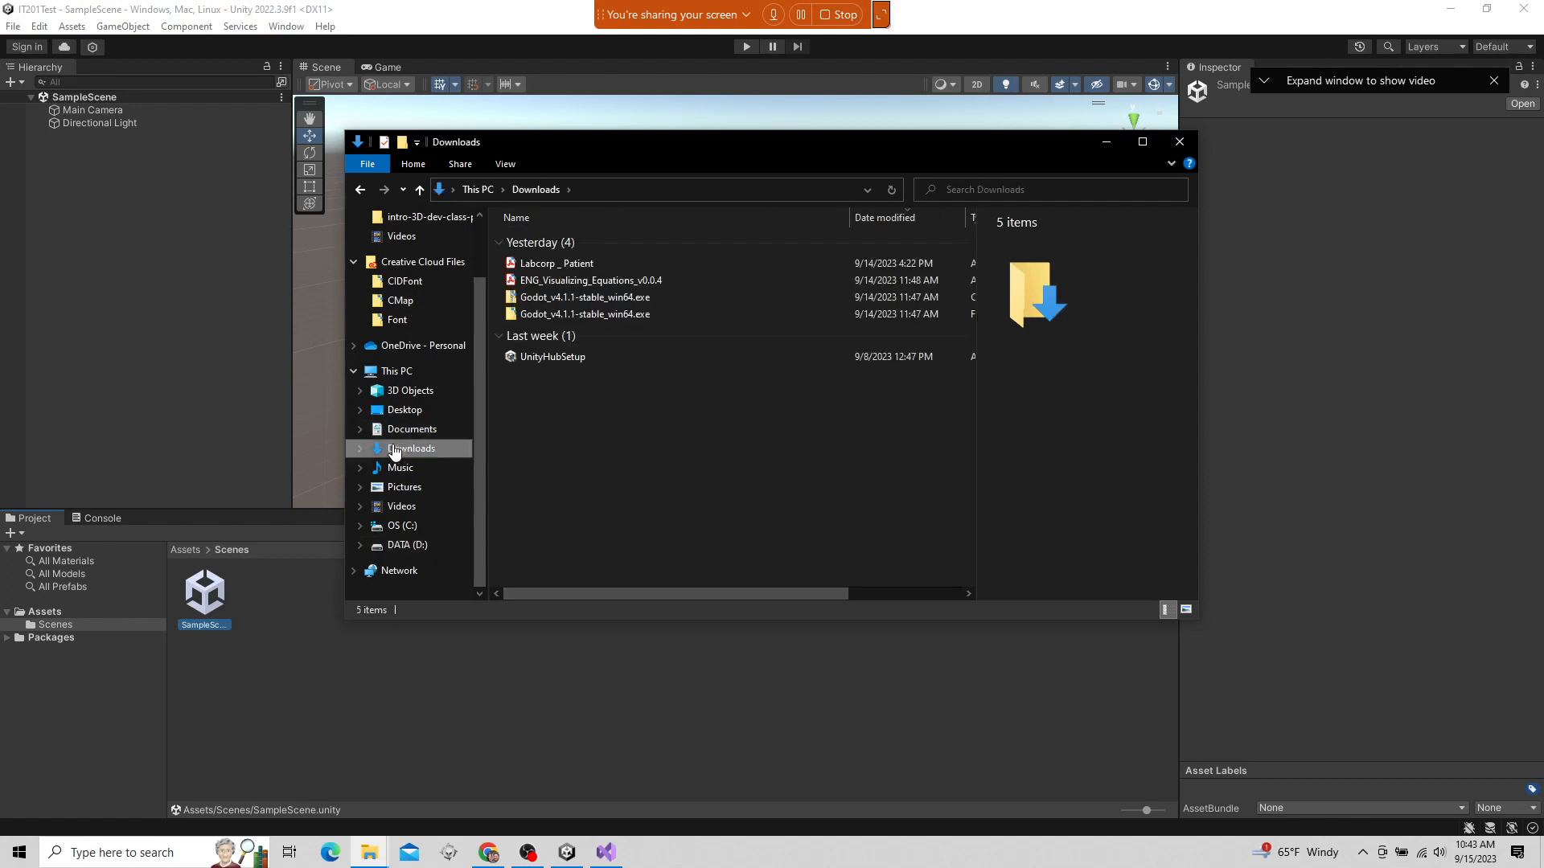
scroll(396, 452, up, 2)
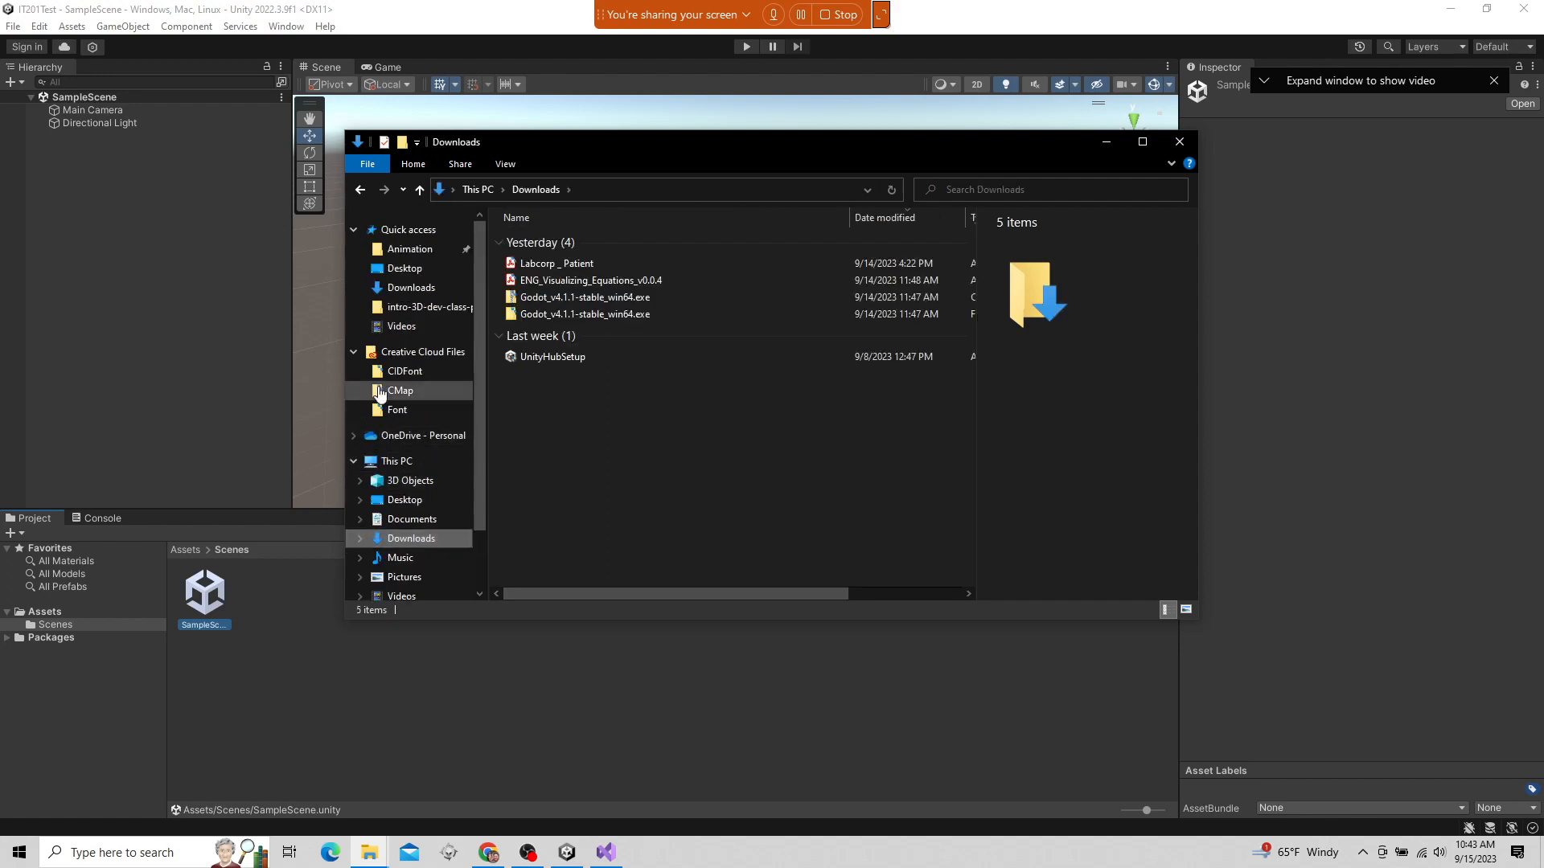
drag(589, 155, 941, 203)
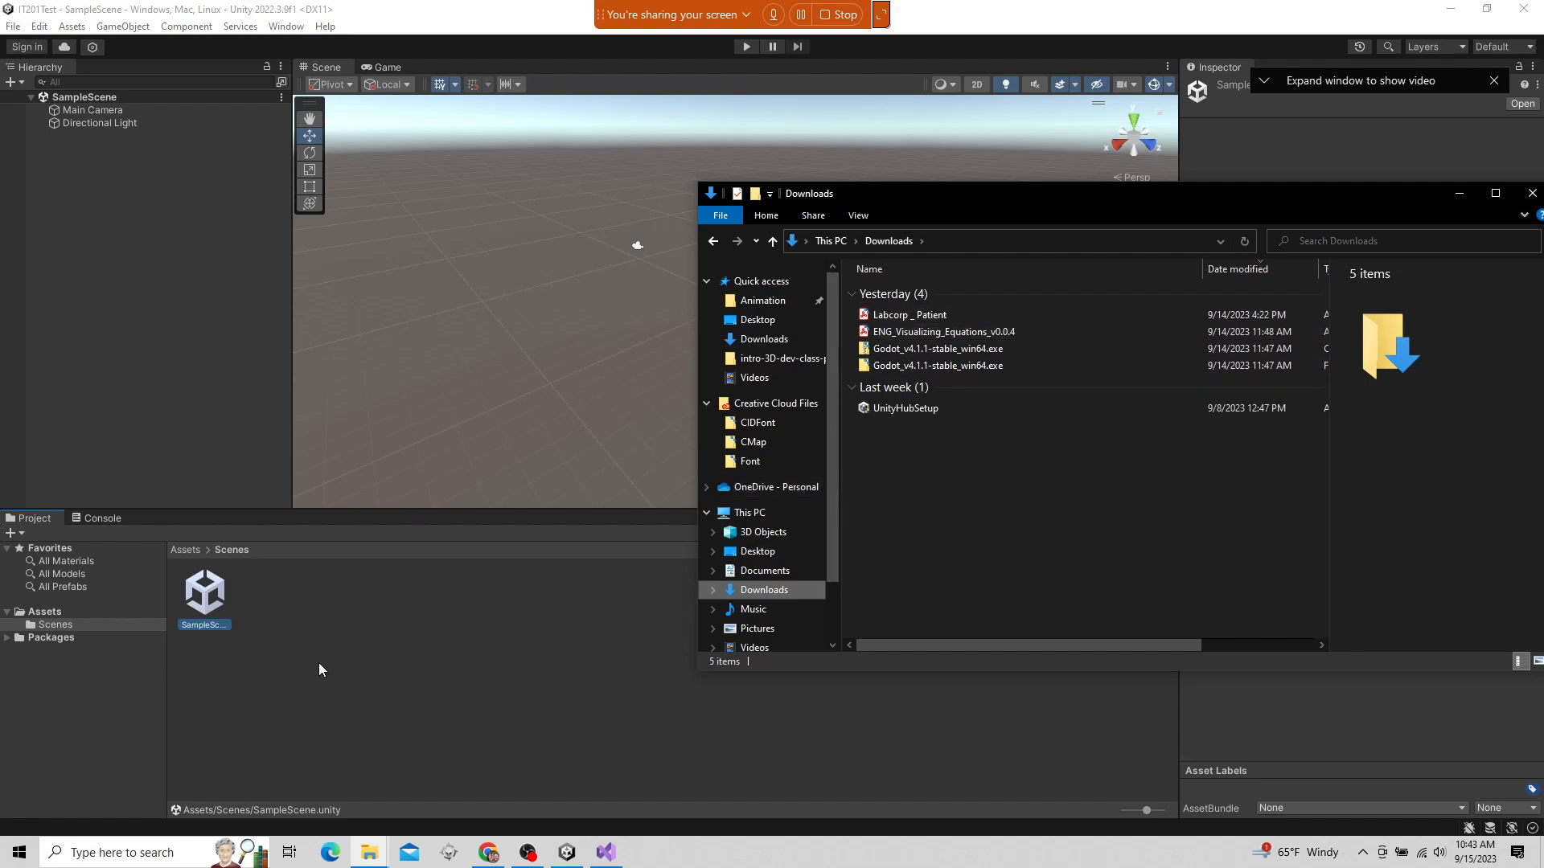
click(402, 653)
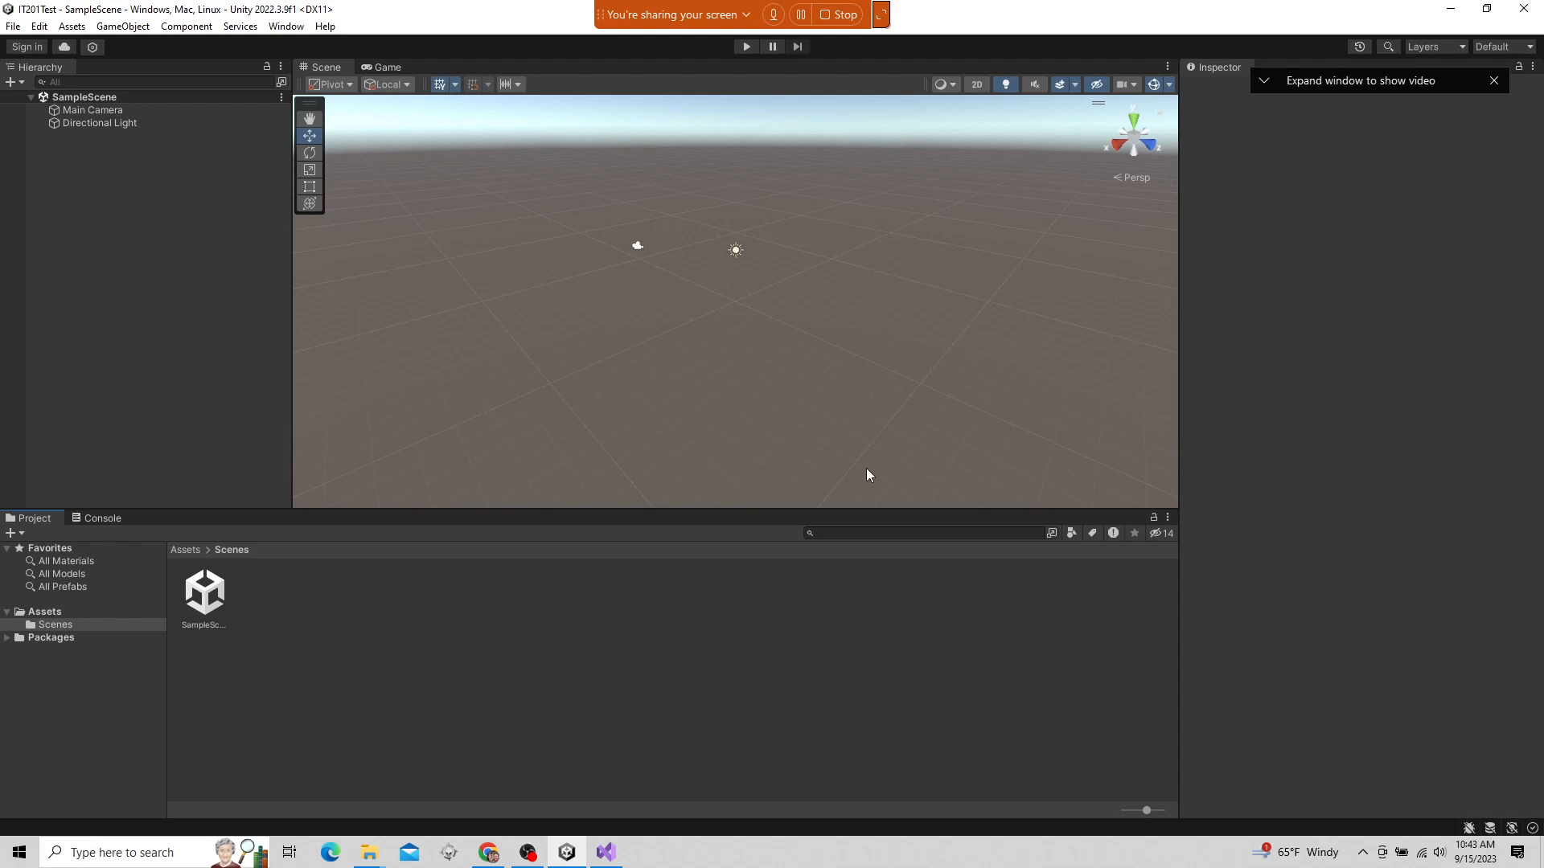
Read the latest question in the Webex meeting chat, close the chat and hide the meeting controls
mouse_move(885, 15)
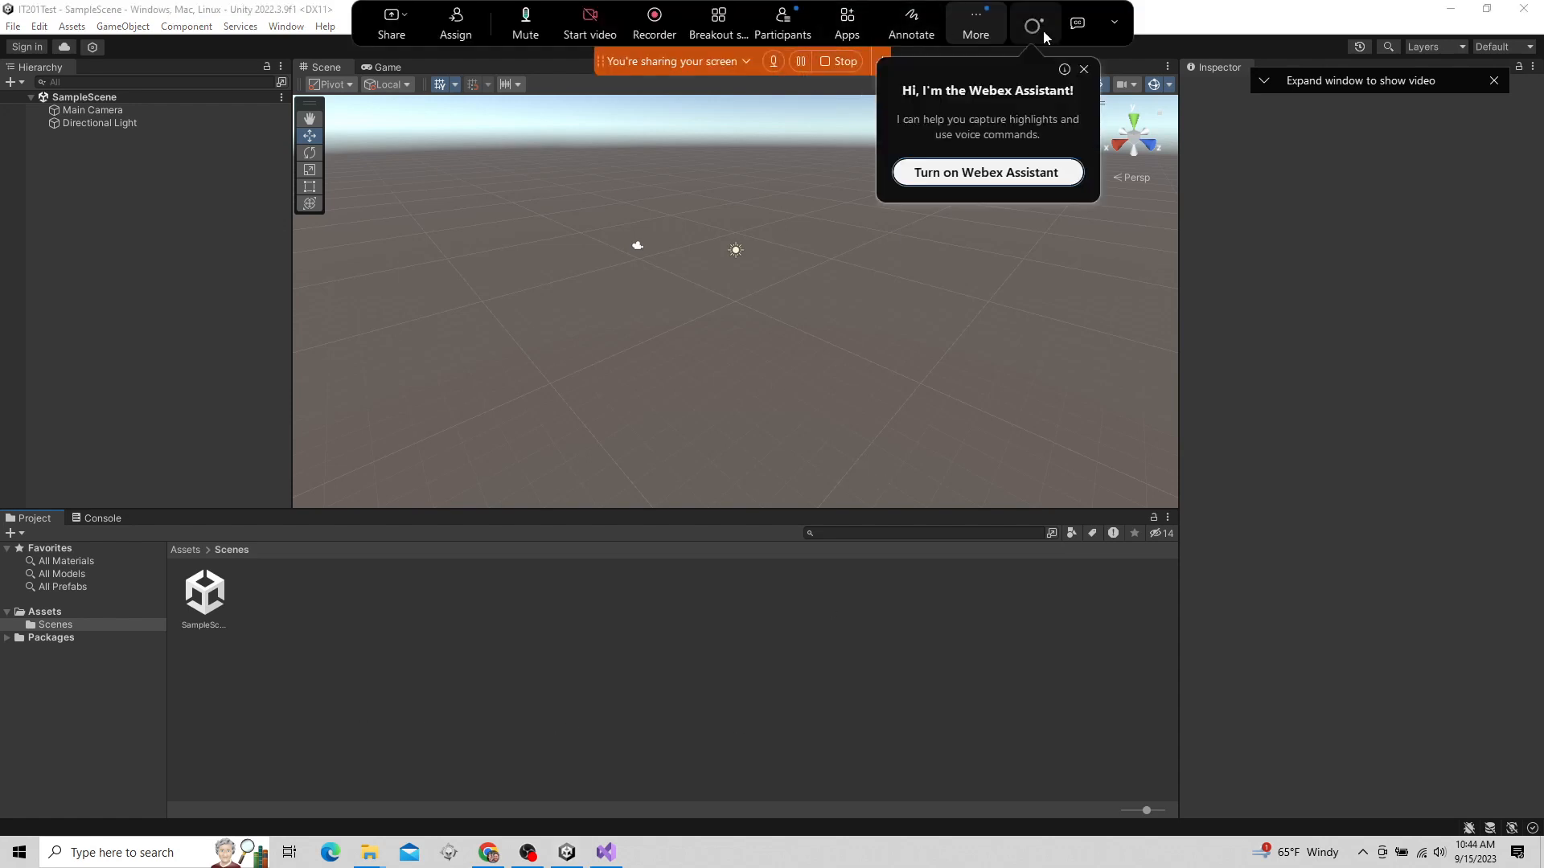
click(975, 24)
click(977, 63)
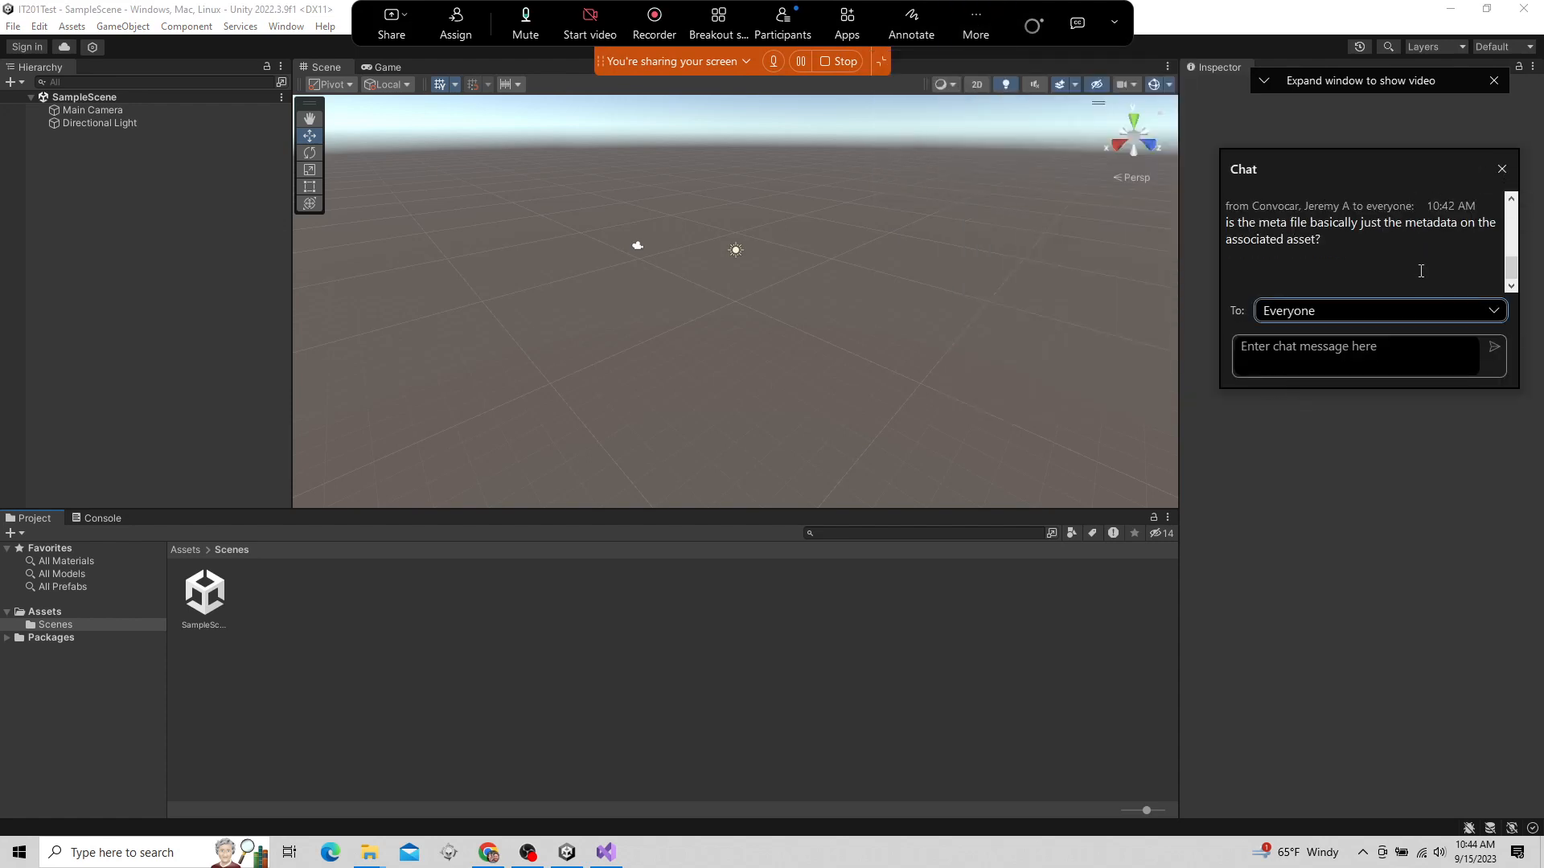
click(1502, 171)
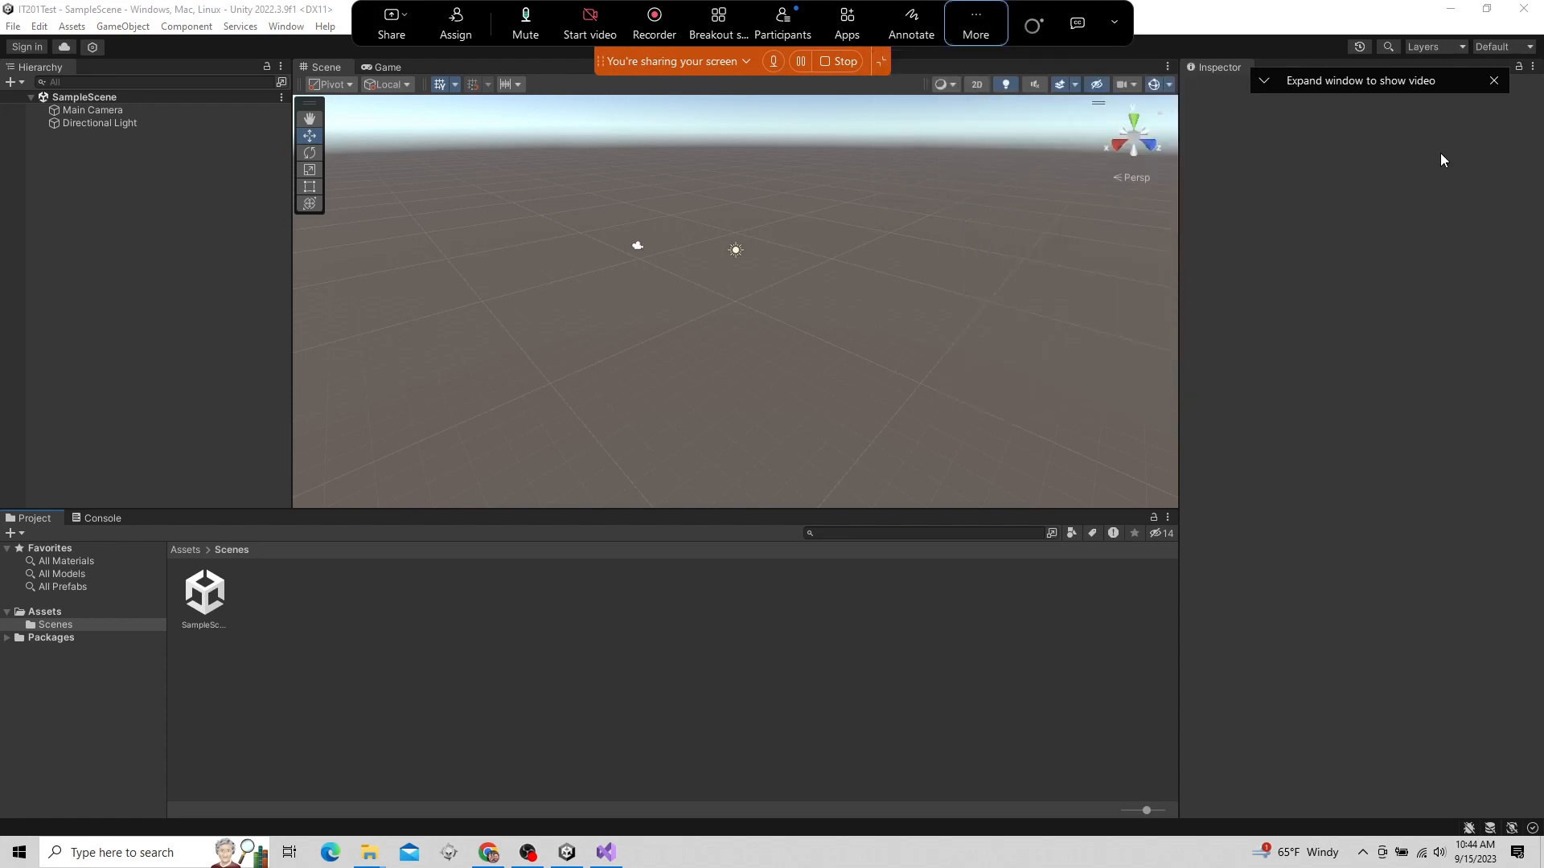
click(880, 64)
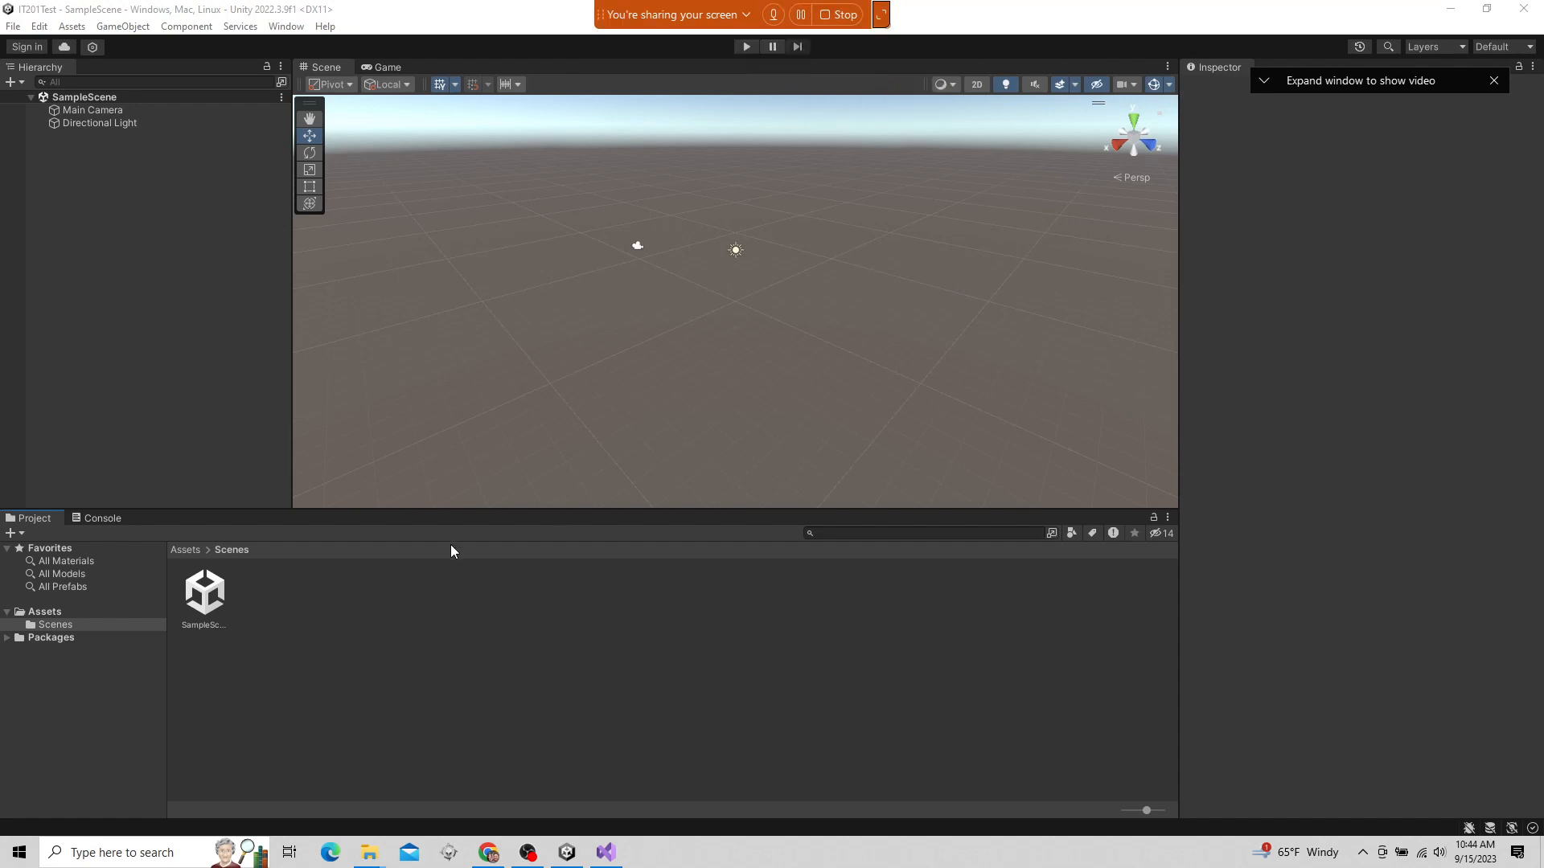
Select the SampleScene asset, shrink the Project window's icons to a list and enlarge them back to icons
click(208, 593)
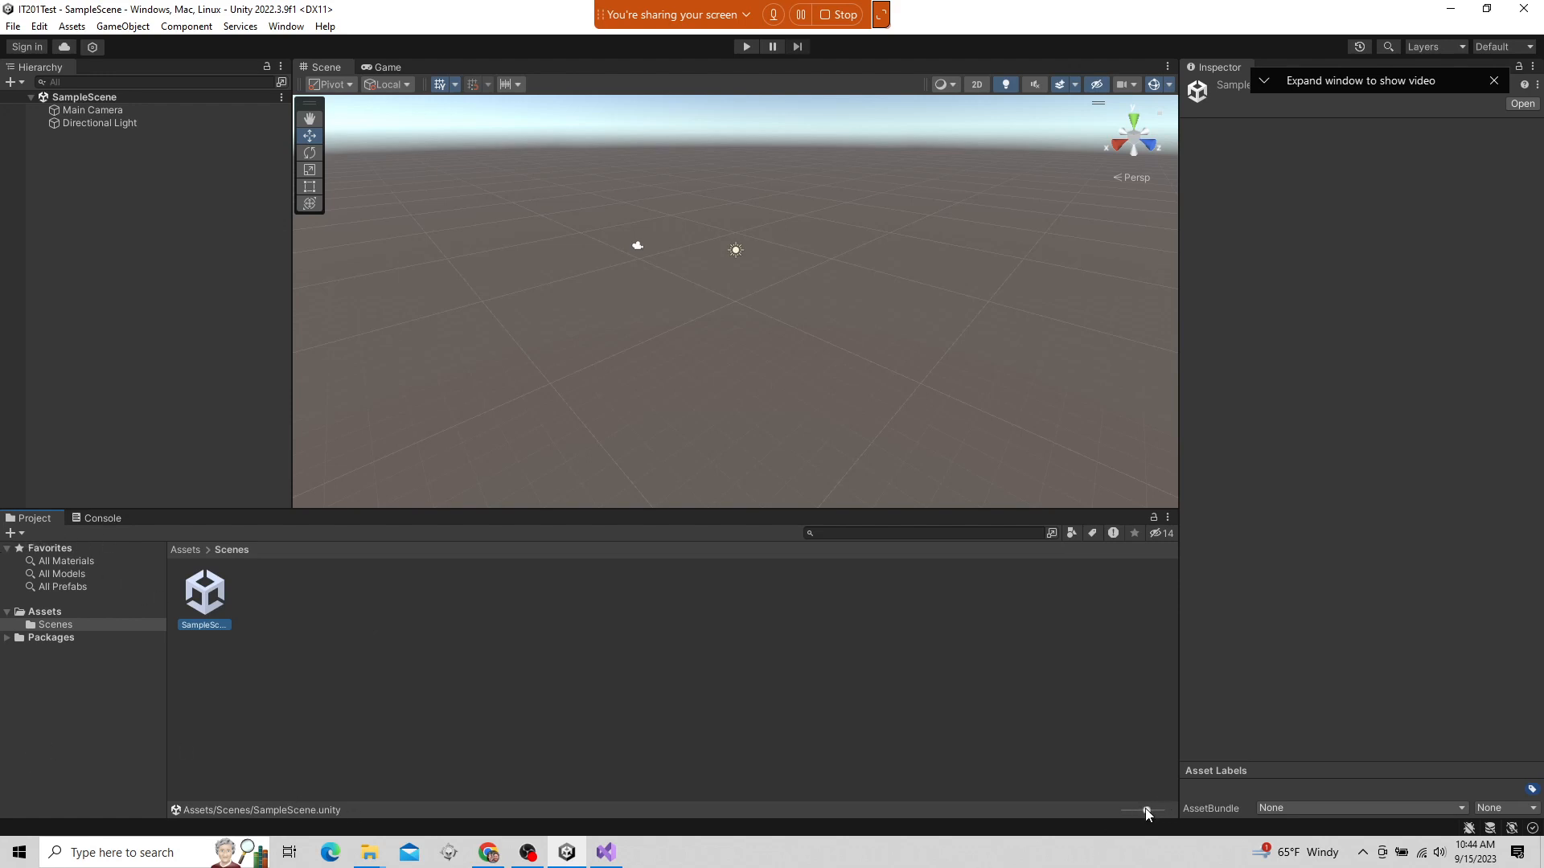
drag(1145, 808, 1088, 814)
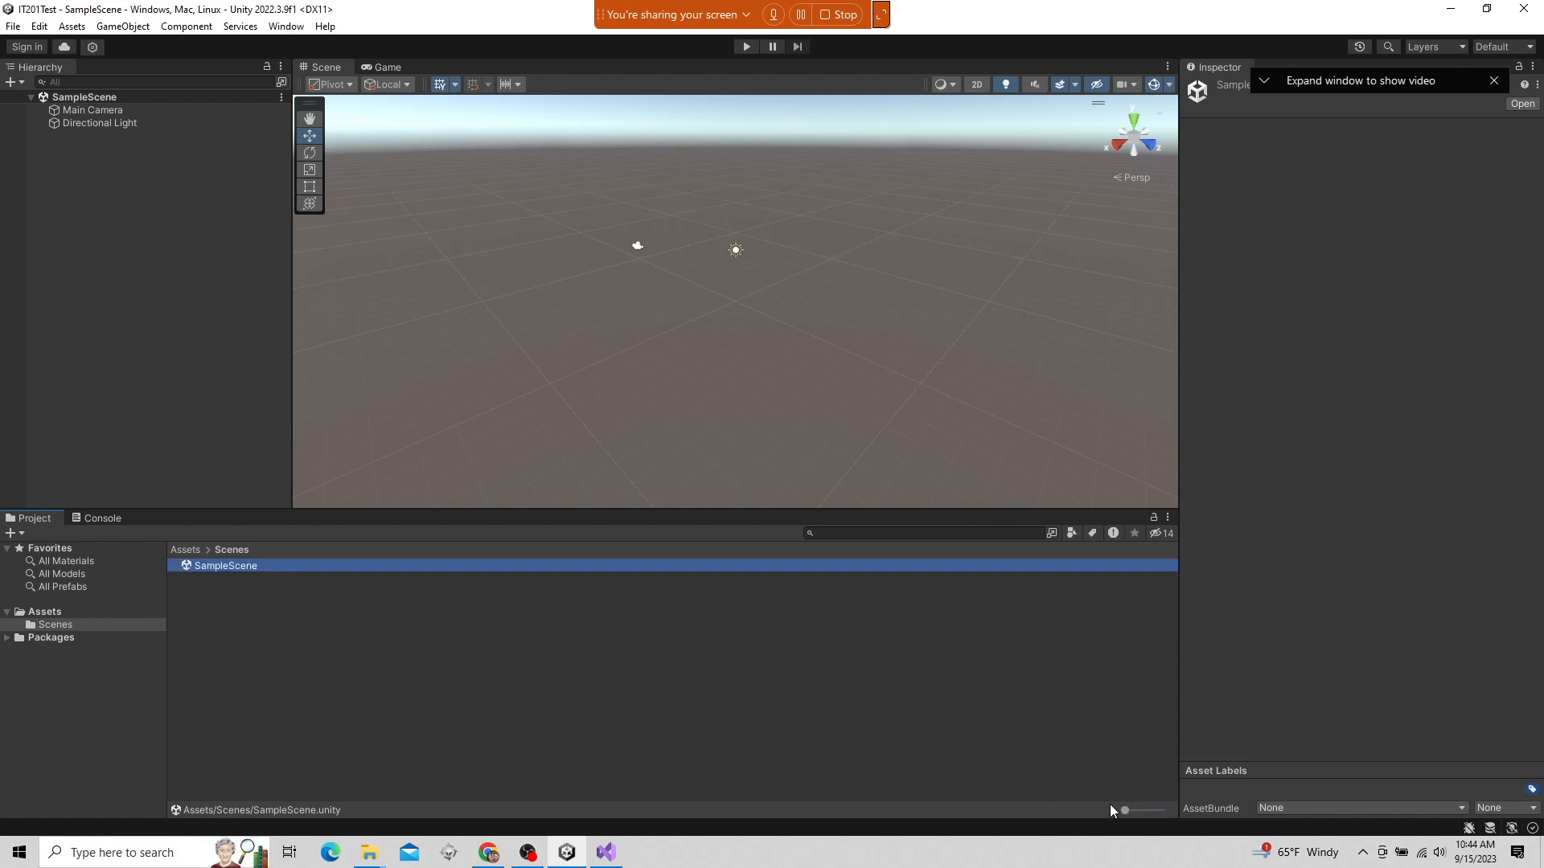
drag(1126, 812, 1145, 809)
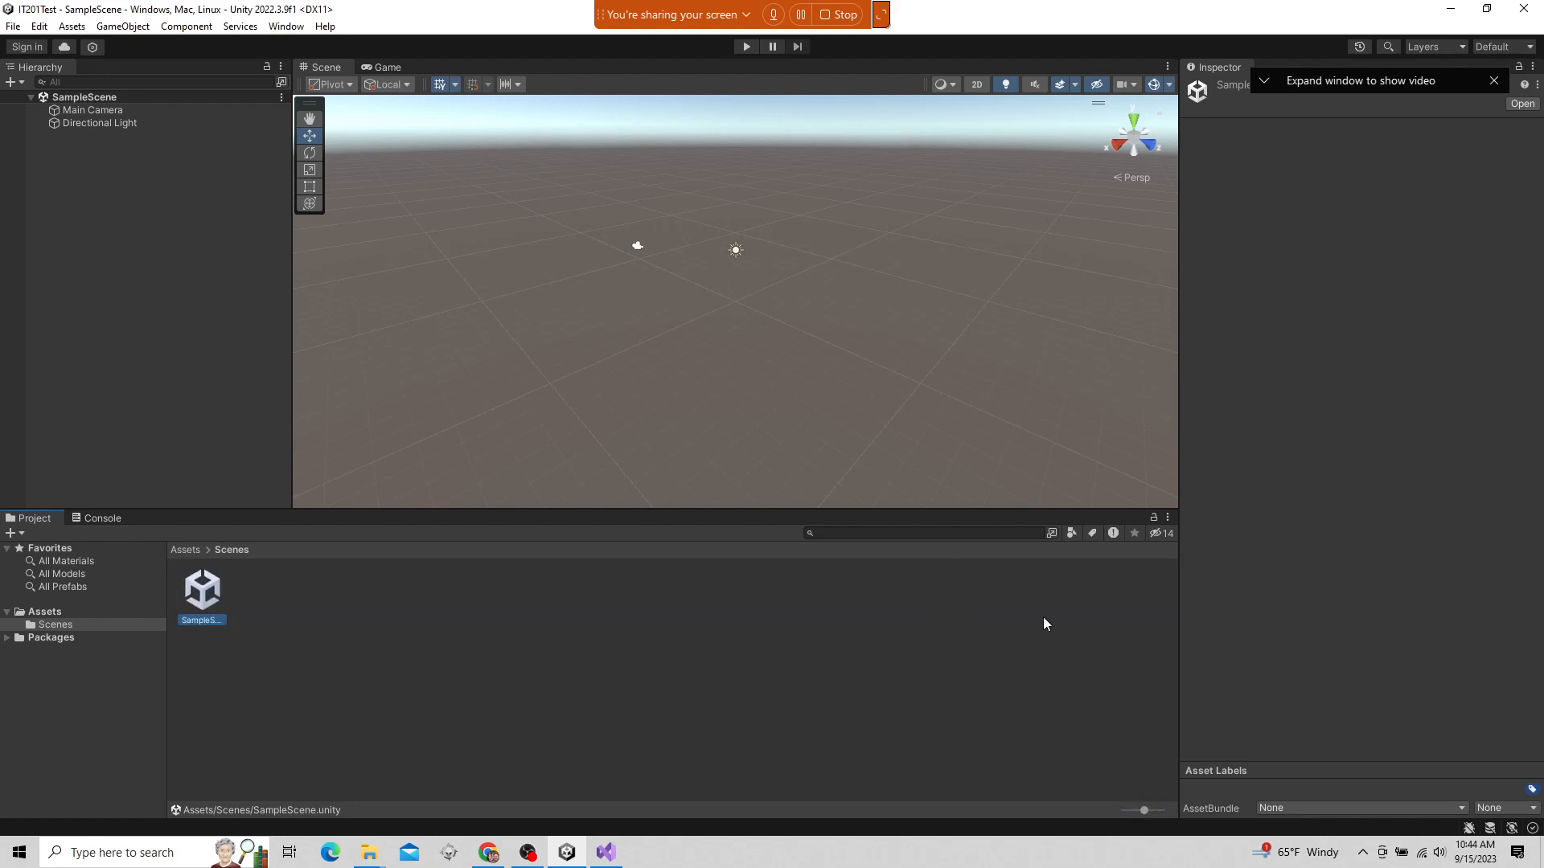
View the Console, return to the Project window and make the Hierarchy window active
click(103, 519)
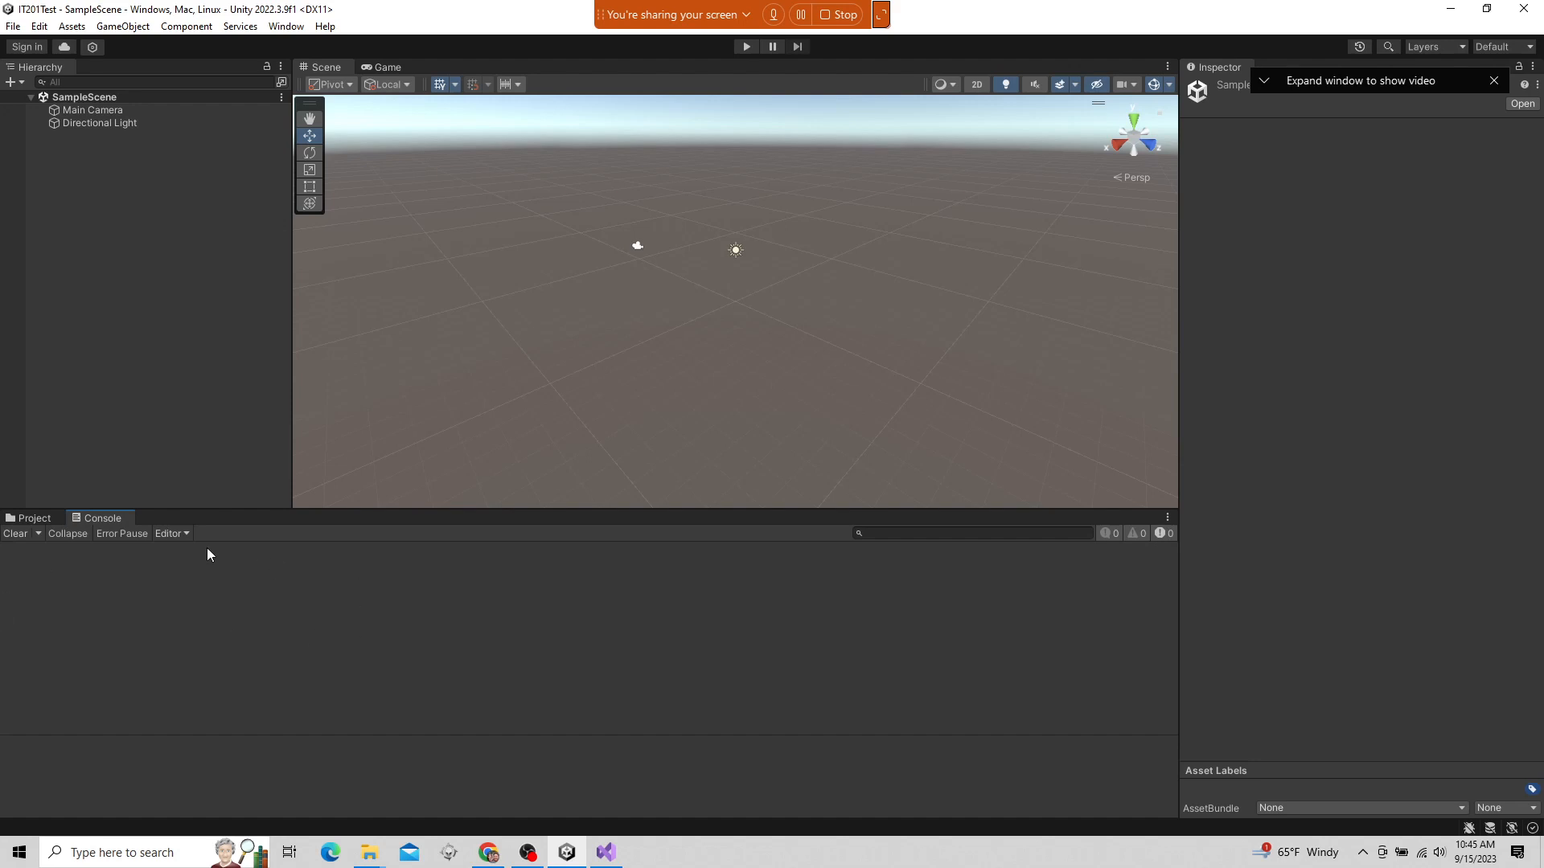
click(30, 519)
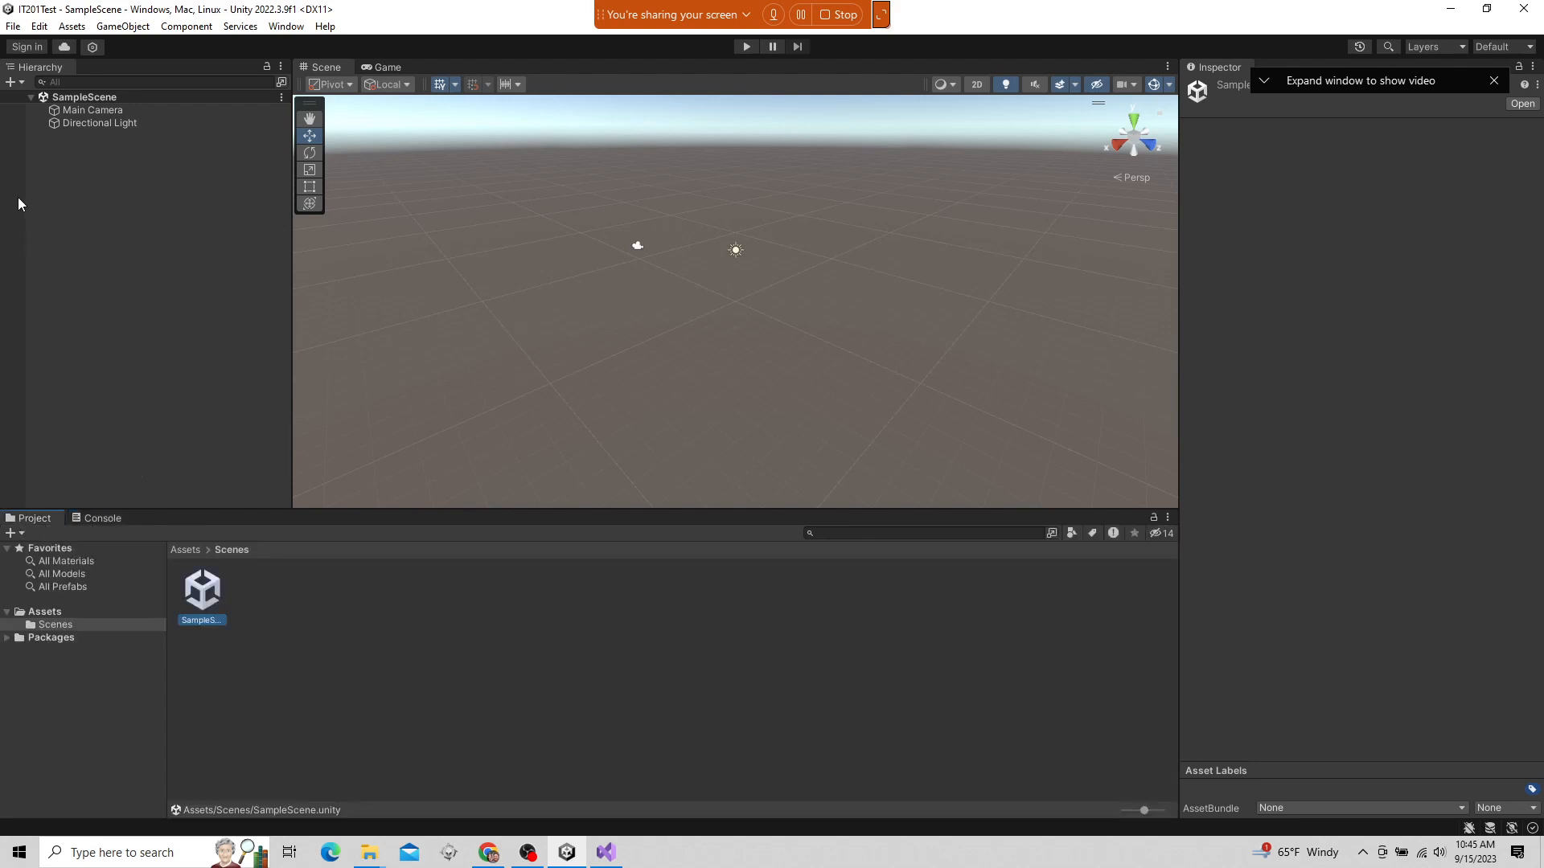
click(54, 71)
Select SampleScene, Main Camera and Directional Light in the Hierarchy, and collapse and expand SampleScene's contents
click(103, 98)
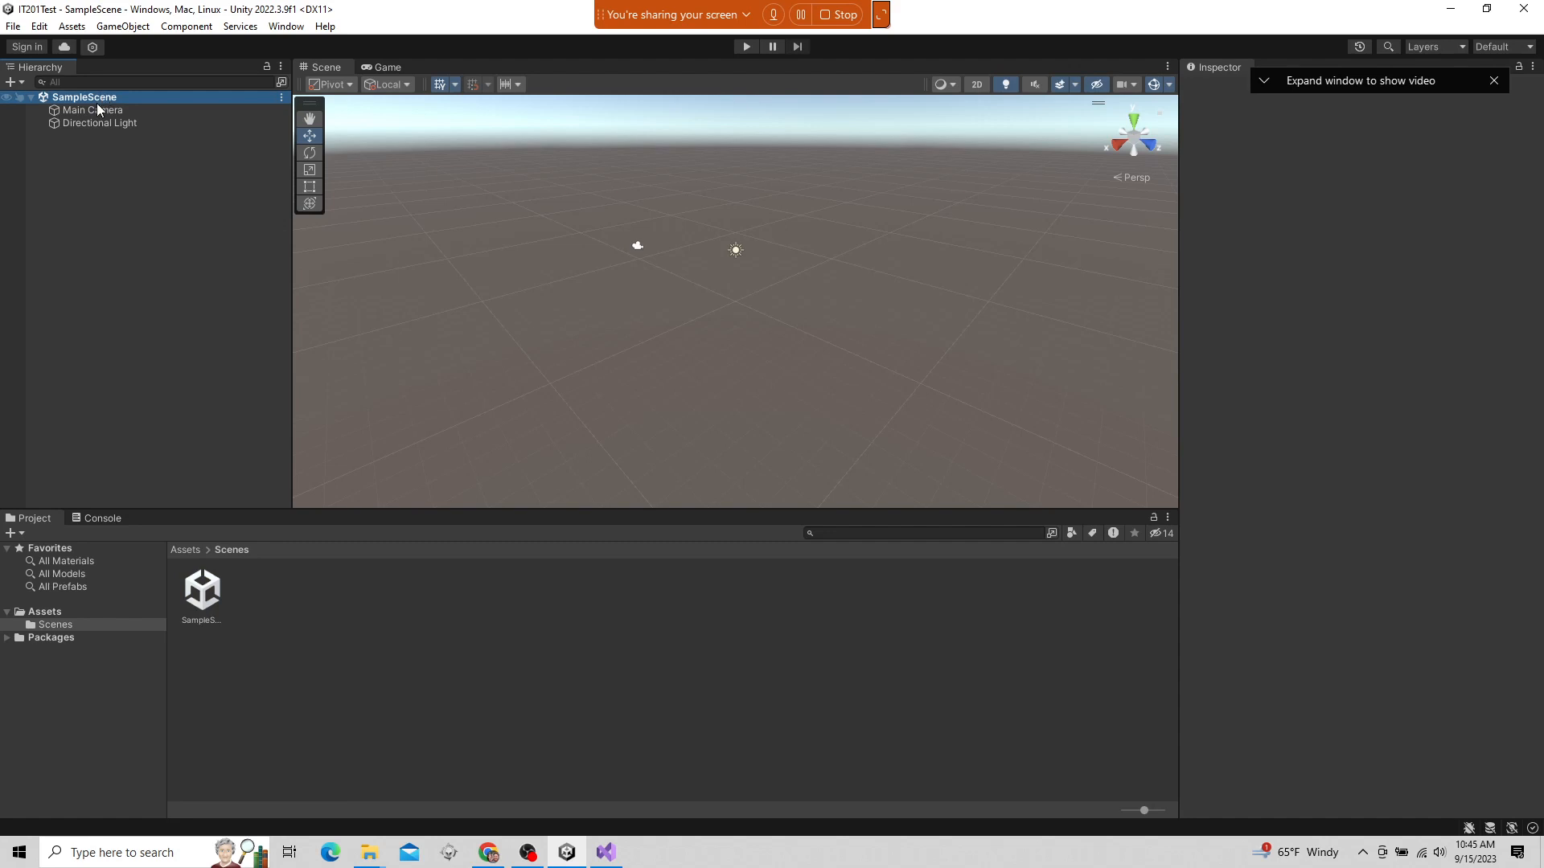
click(92, 111)
click(90, 122)
click(93, 98)
click(32, 96)
click(32, 95)
click(32, 95)
click(31, 96)
Inspect the components of Main Camera and Directional Light, and examine Main Camera from several angles in the Scene view
click(71, 113)
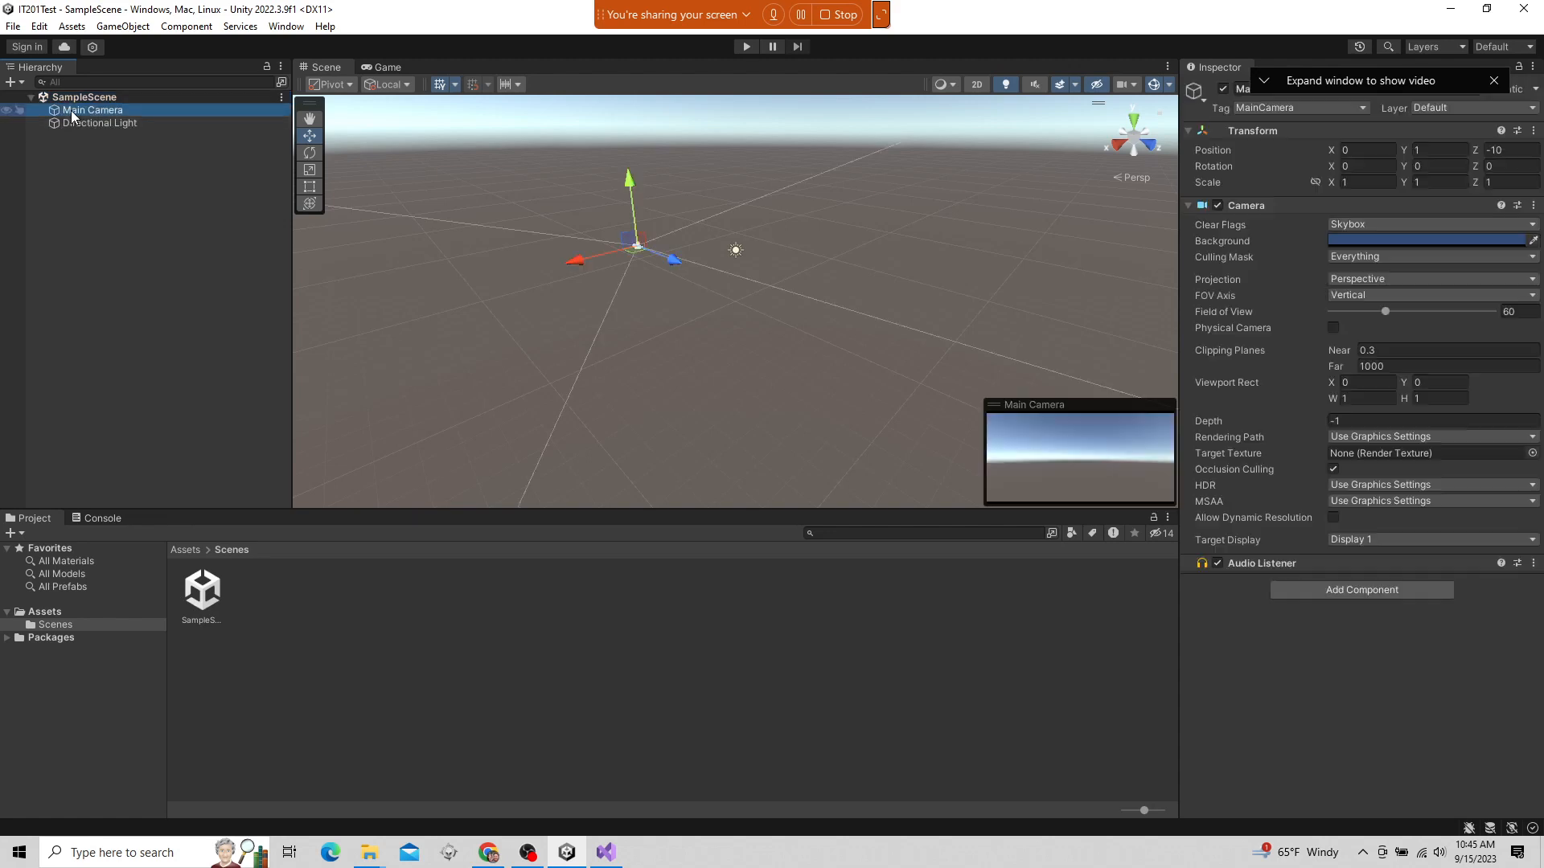
click(133, 124)
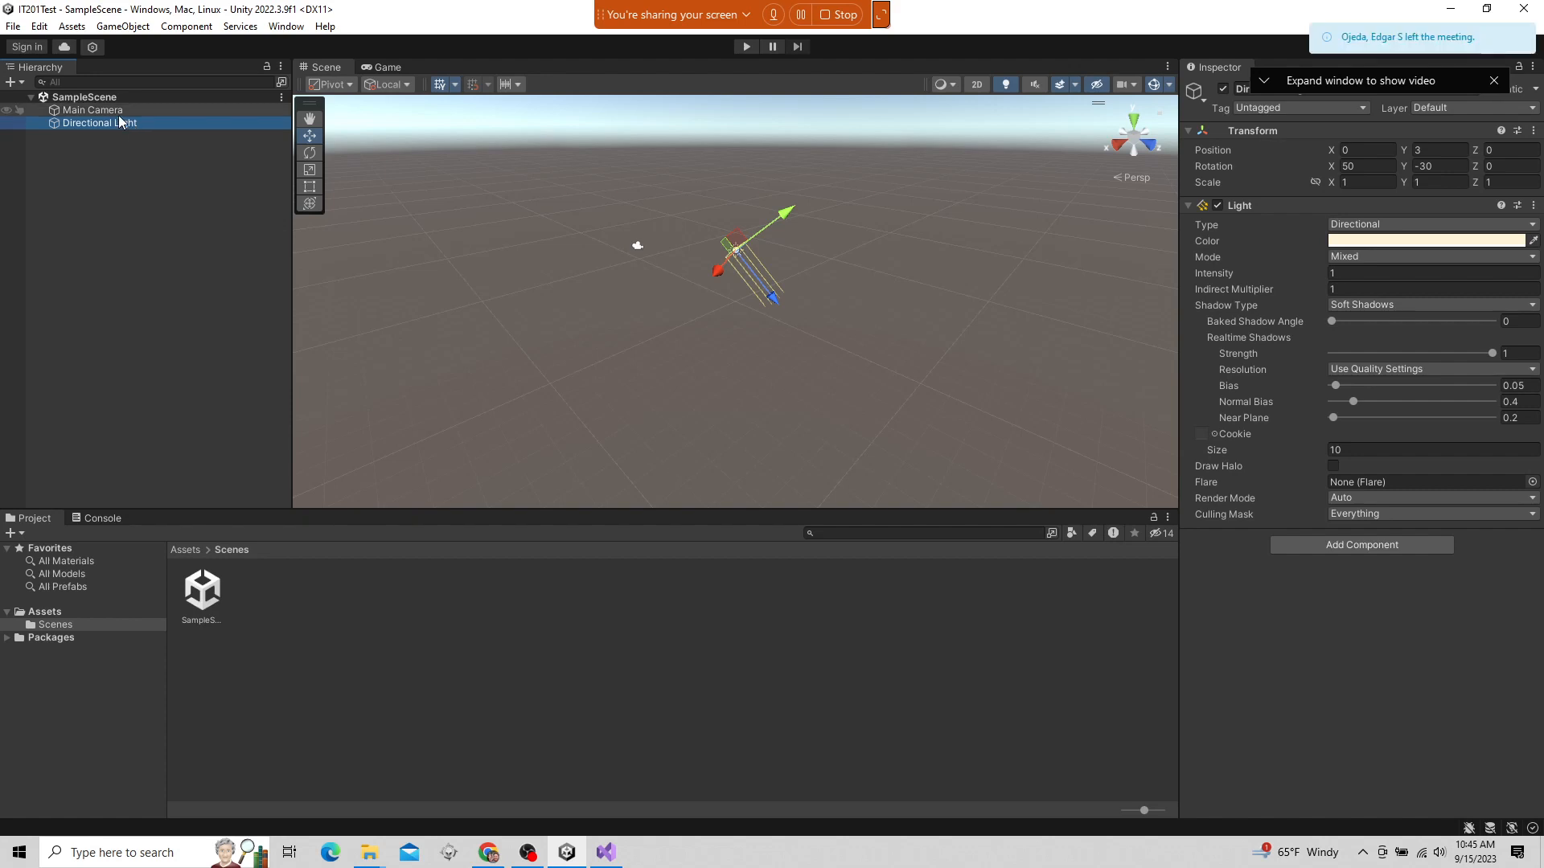
click(116, 111)
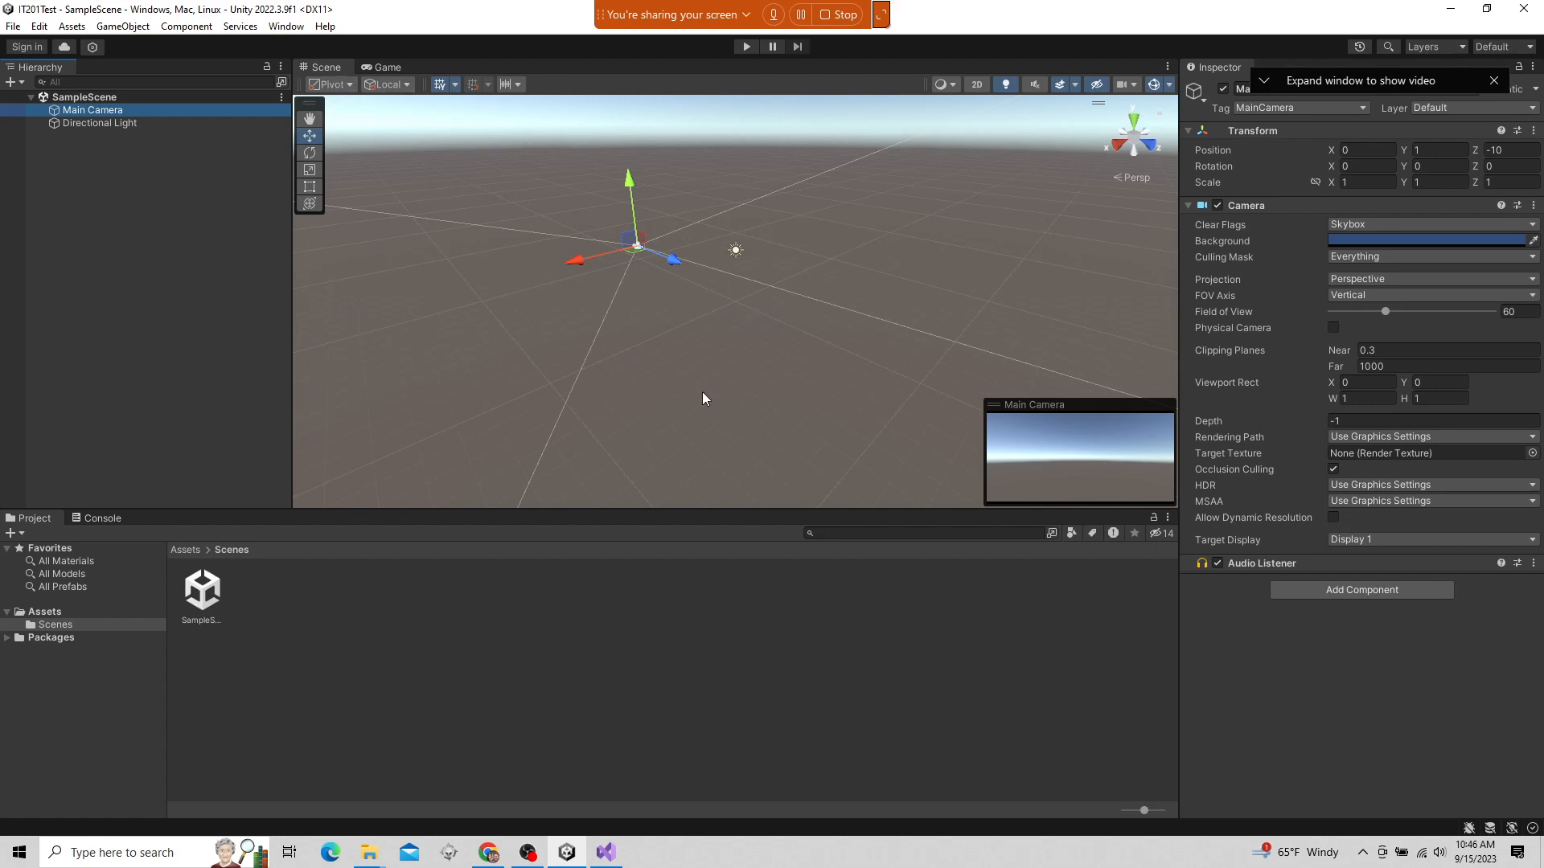
alt+drag(880, 336, 437, 312)
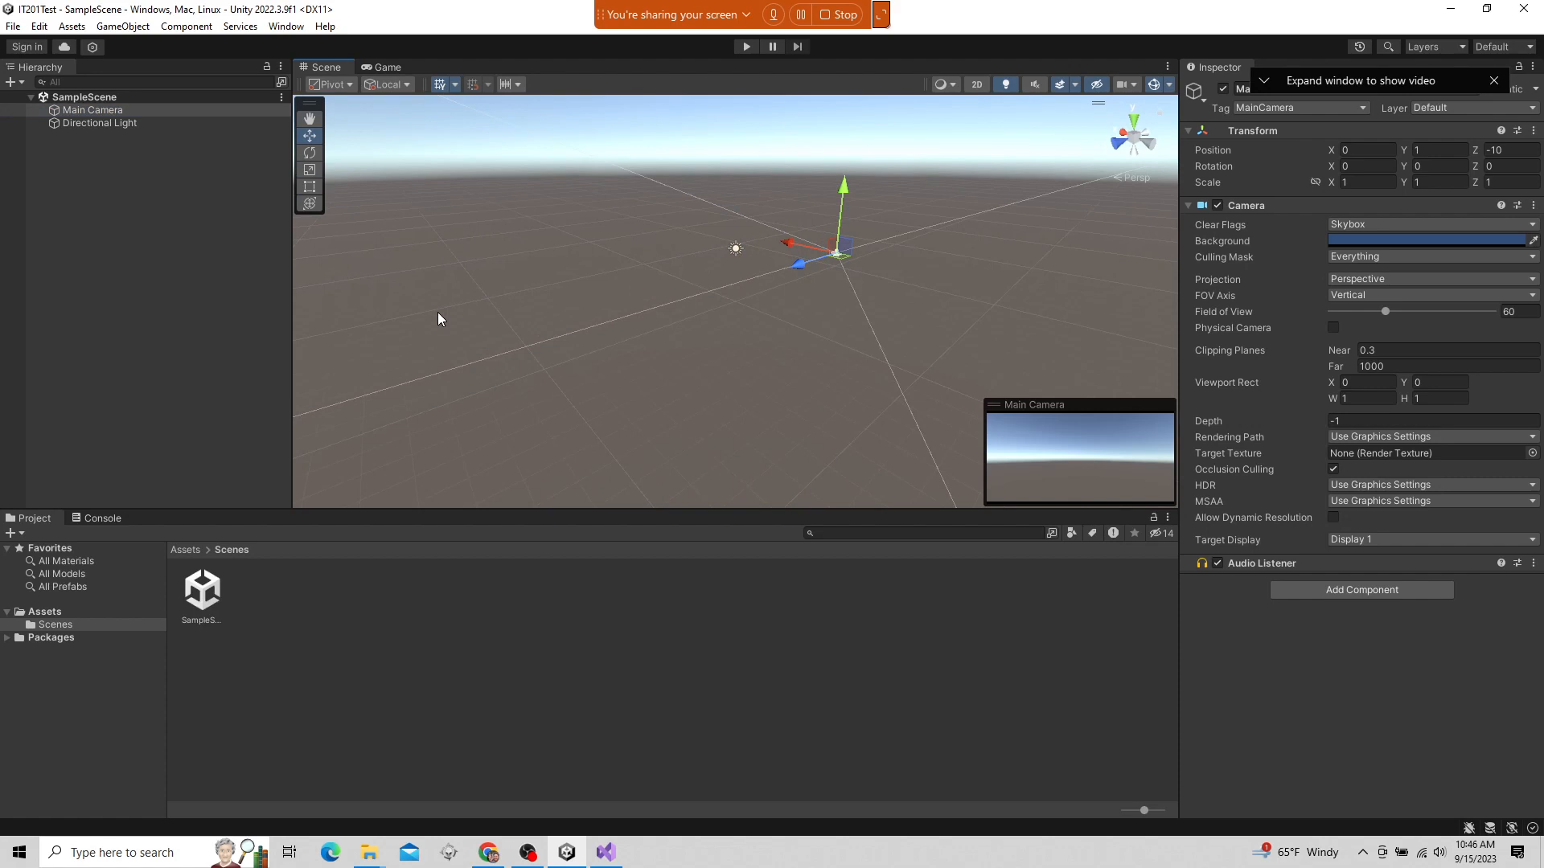
alt+drag(744, 293, 885, 354)
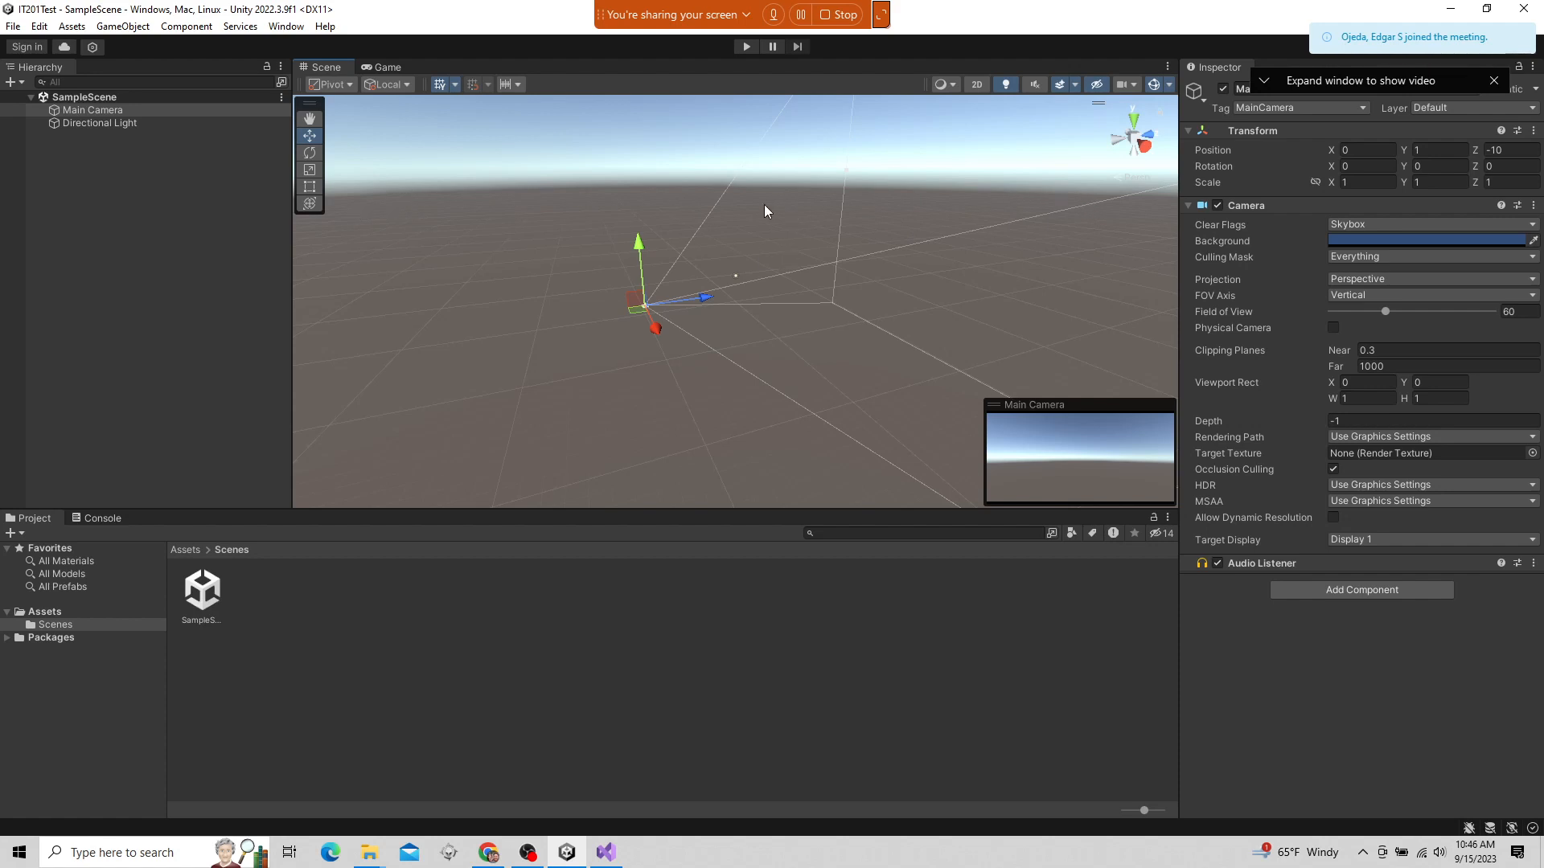
alt+drag(679, 399, 820, 457)
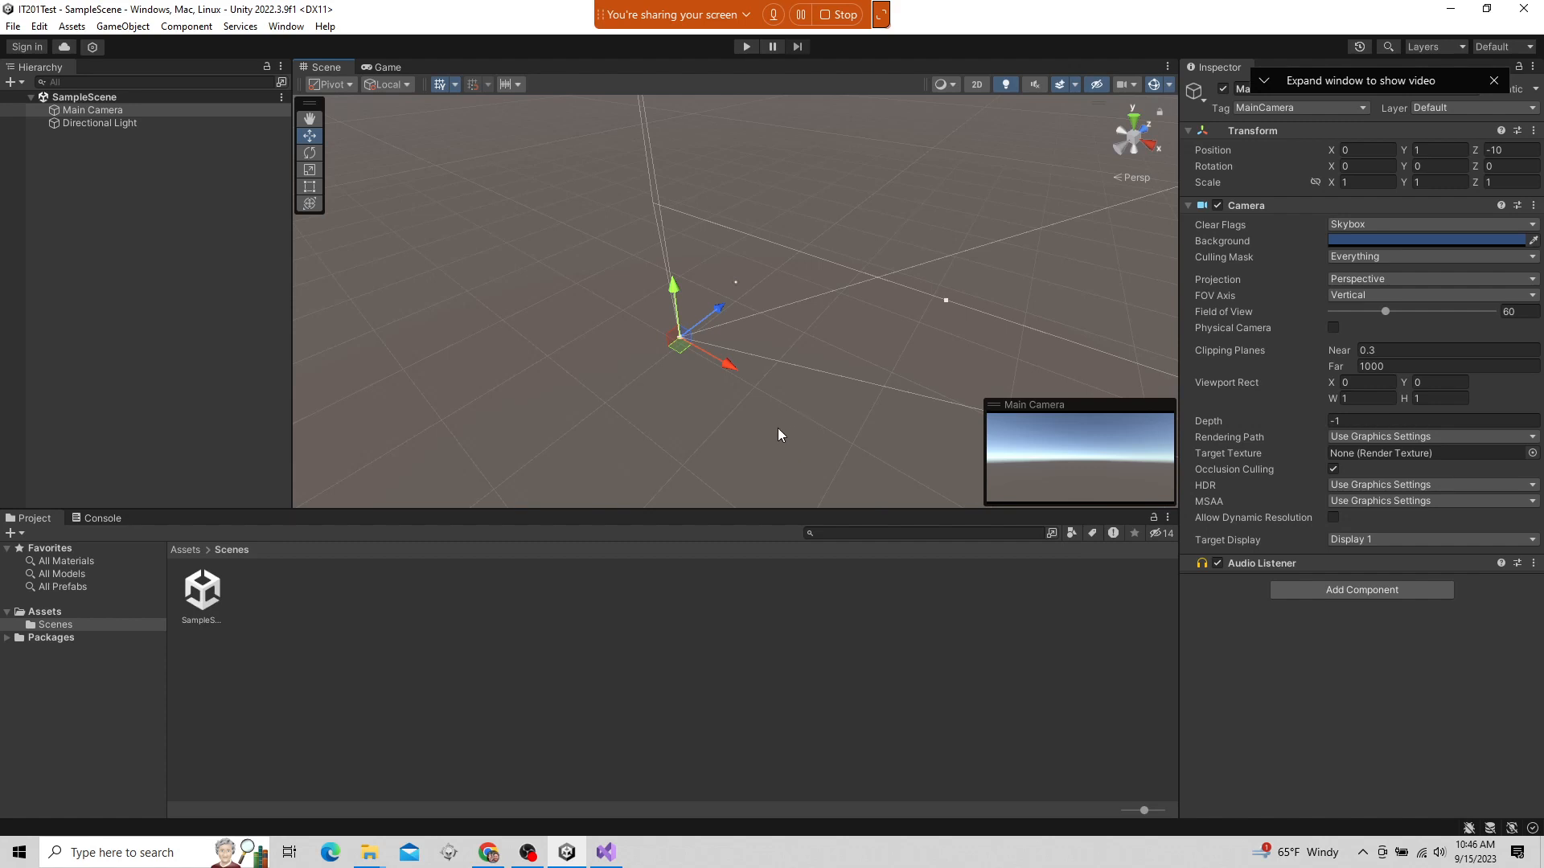
Examine Main Camera and its view frustum from several angles in the Scene view, and clear the selection
alt+drag(833, 392, 859, 309)
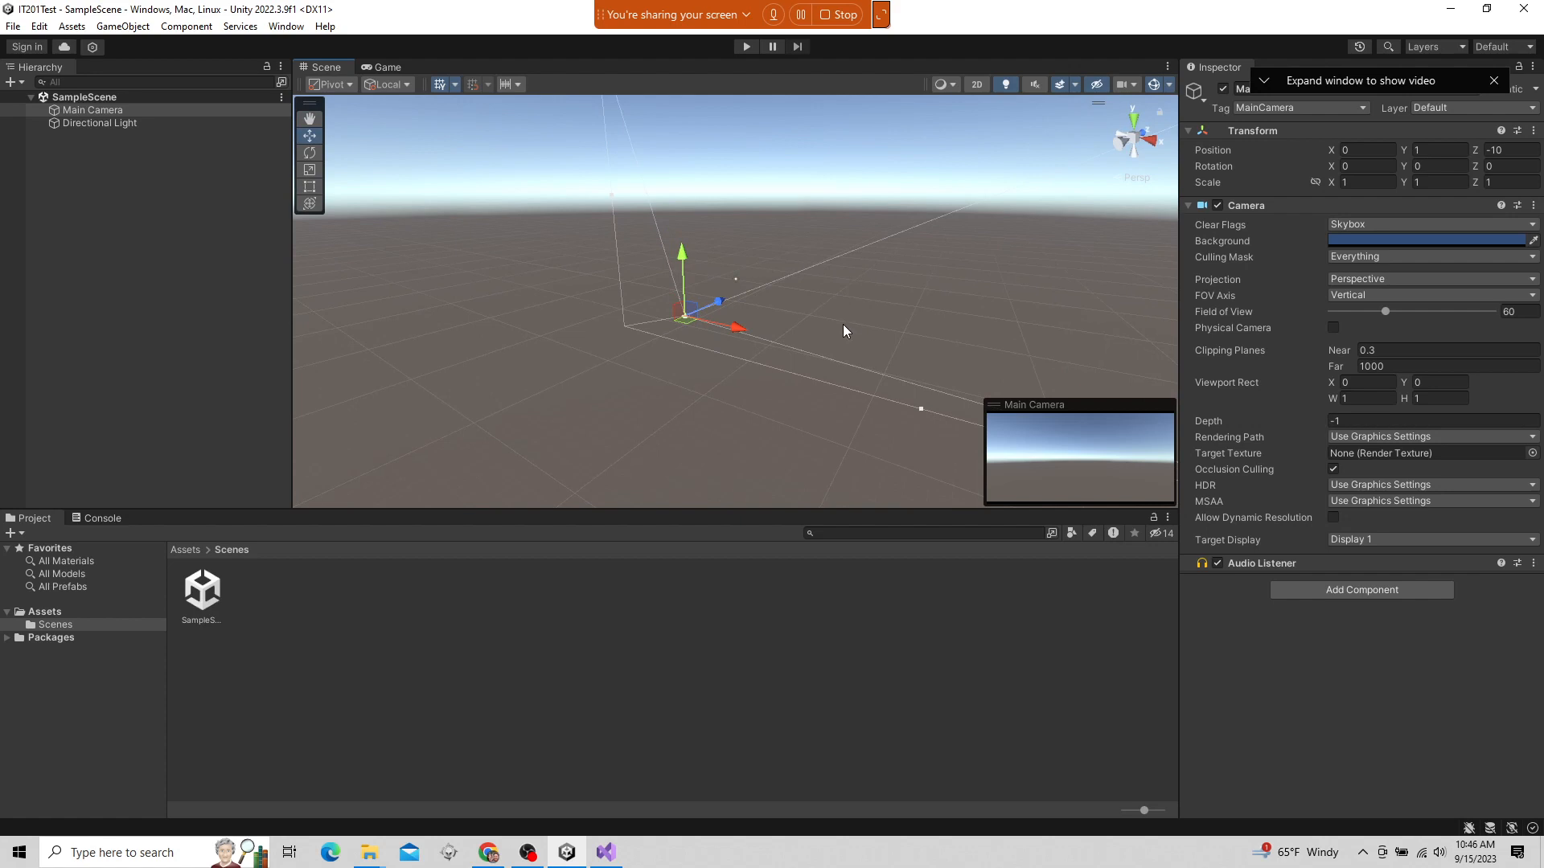
alt+drag(643, 390, 800, 392)
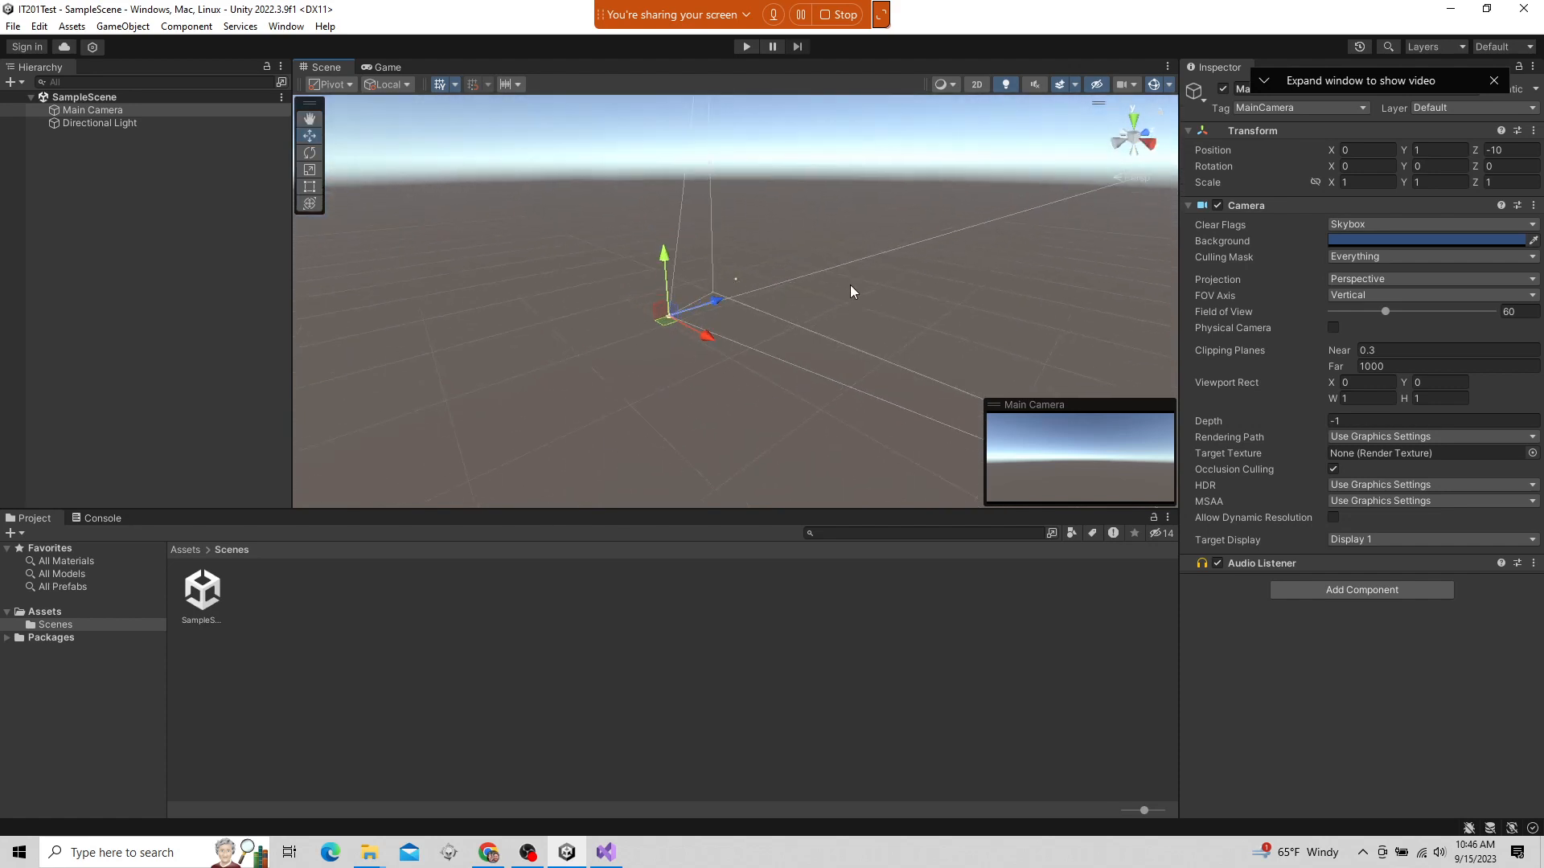
alt+drag(855, 286, 1165, 158)
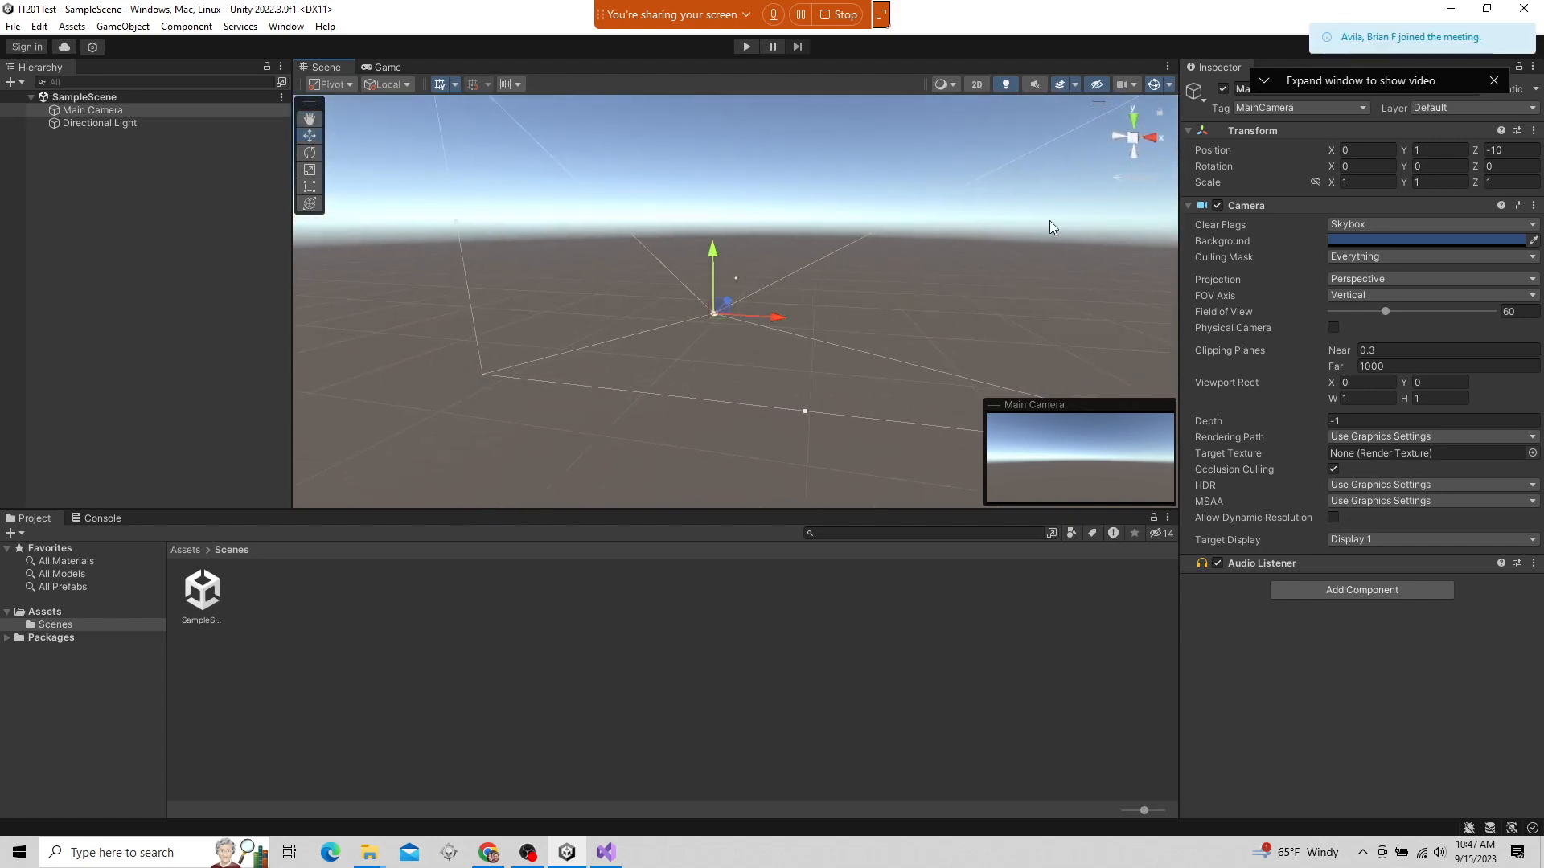
alt+drag(1049, 220, 1015, 418)
alt+drag(948, 248, 666, 304)
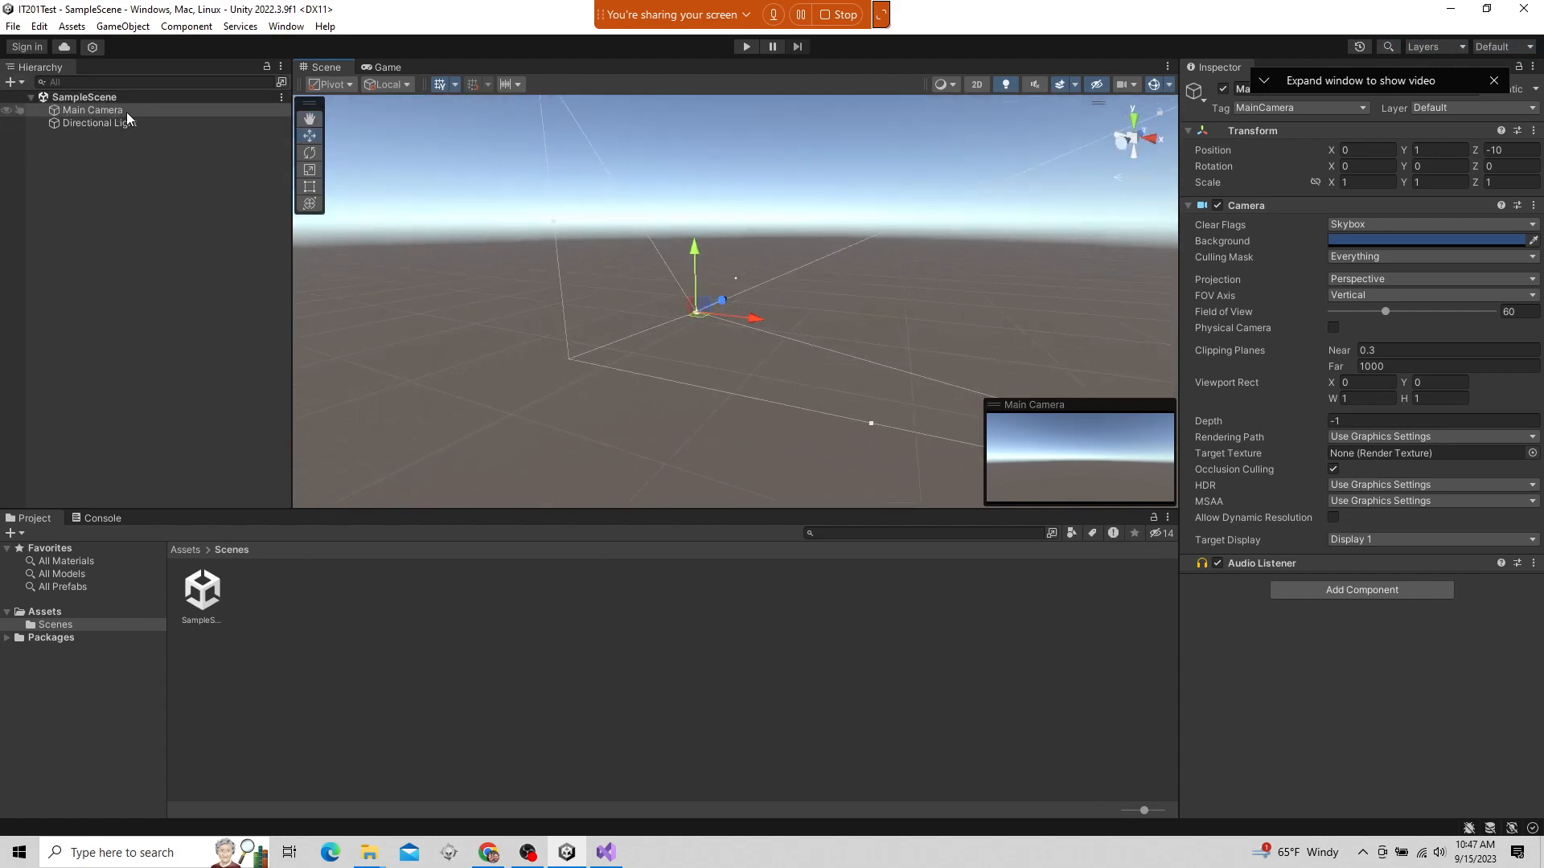
click(112, 160)
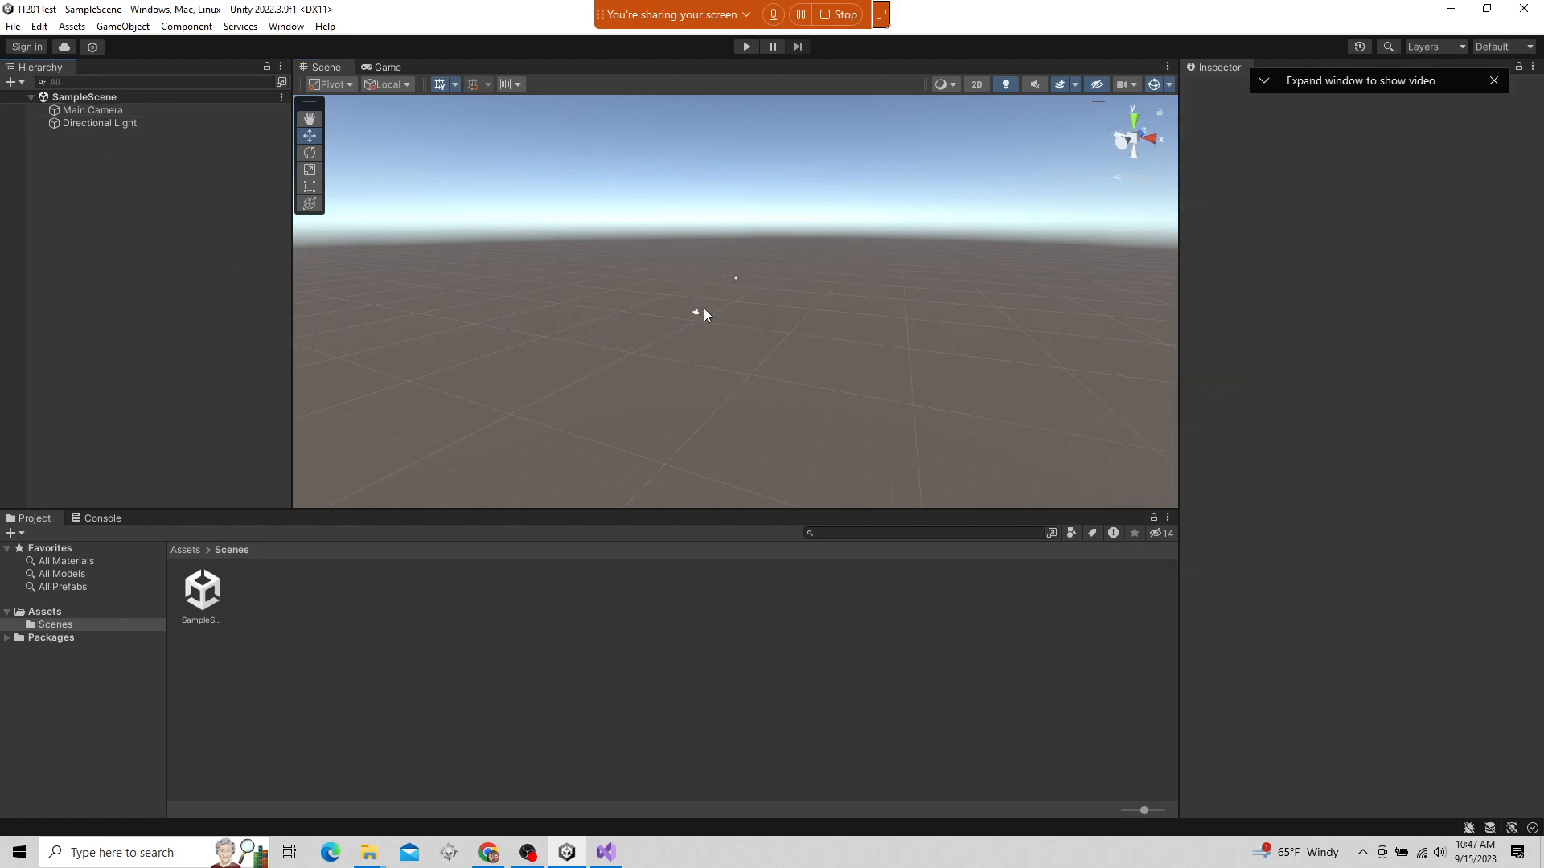
Select Directional Light in the Scene view and the Hierarchy, view it up close and clear the selection
scroll(699, 314, up, 5)
scroll(752, 231, up, 3)
click(737, 225)
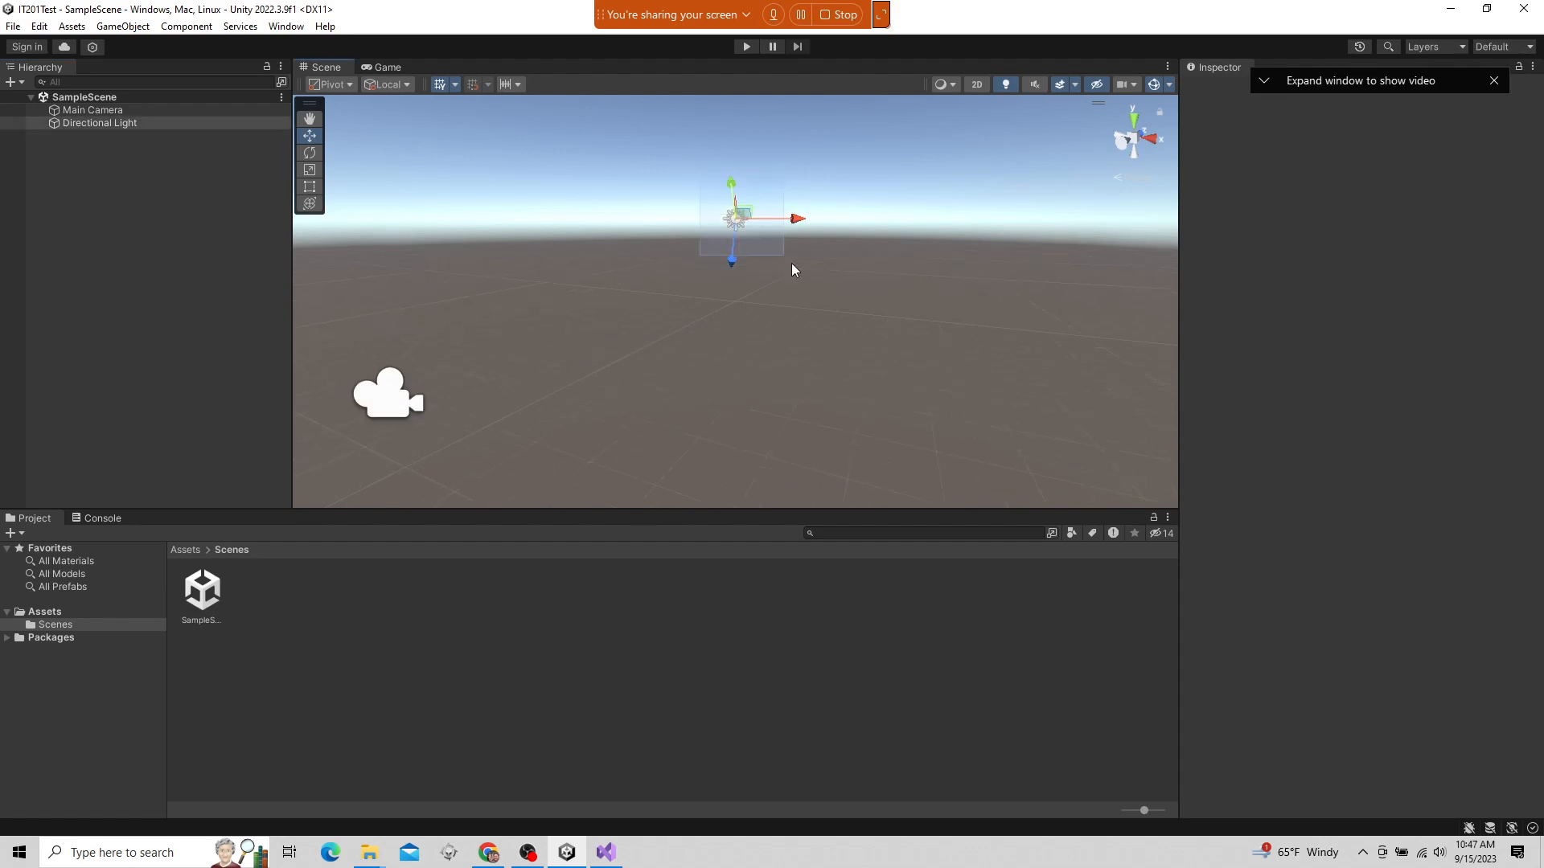
click(113, 126)
key(Up)
key(Down)
scroll(817, 398, down, 3)
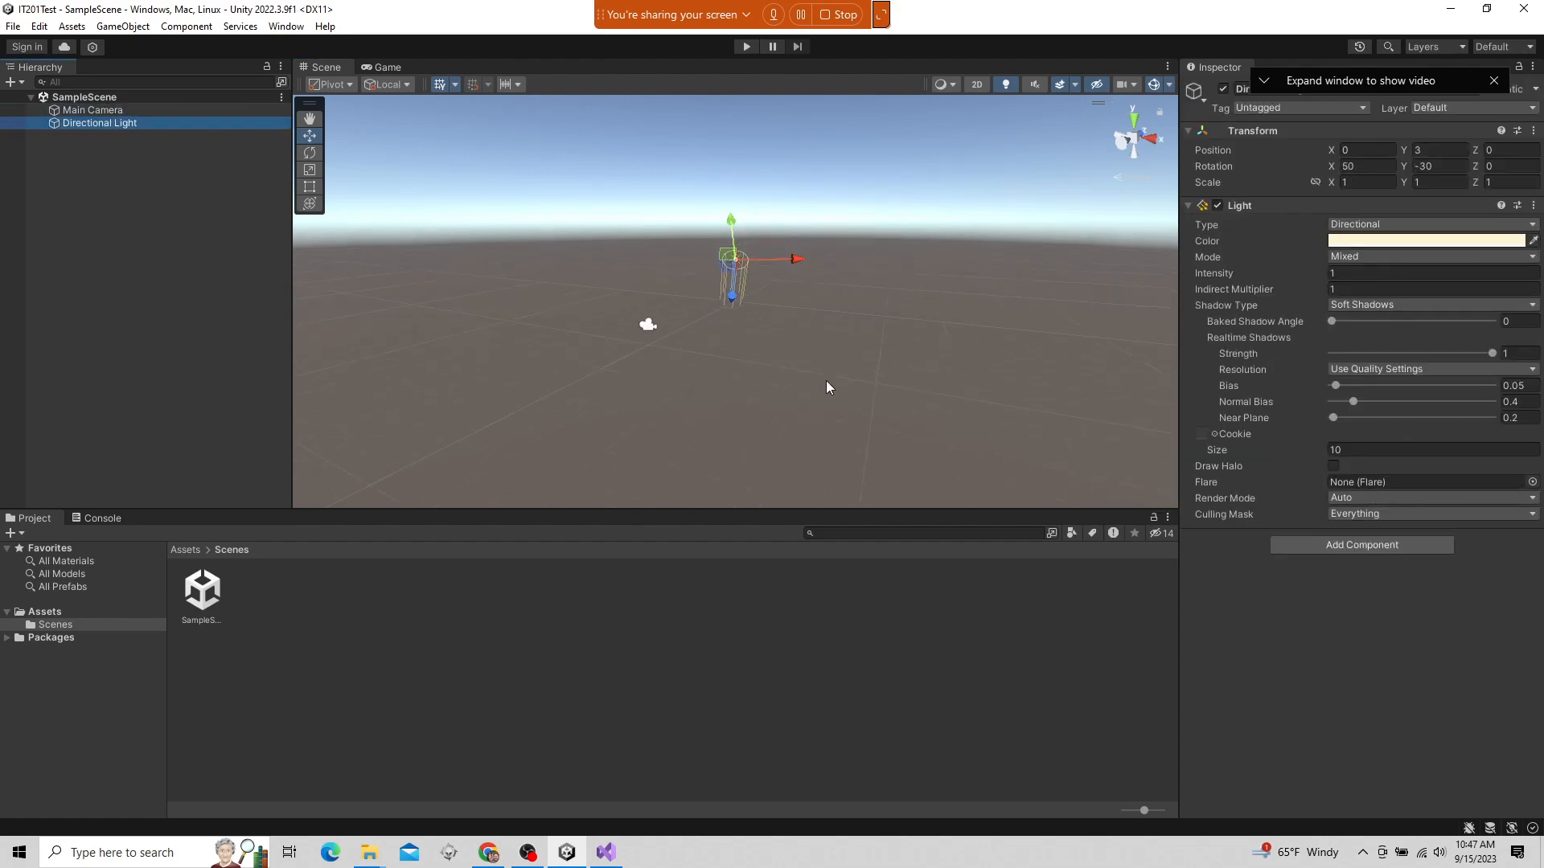
click(827, 387)
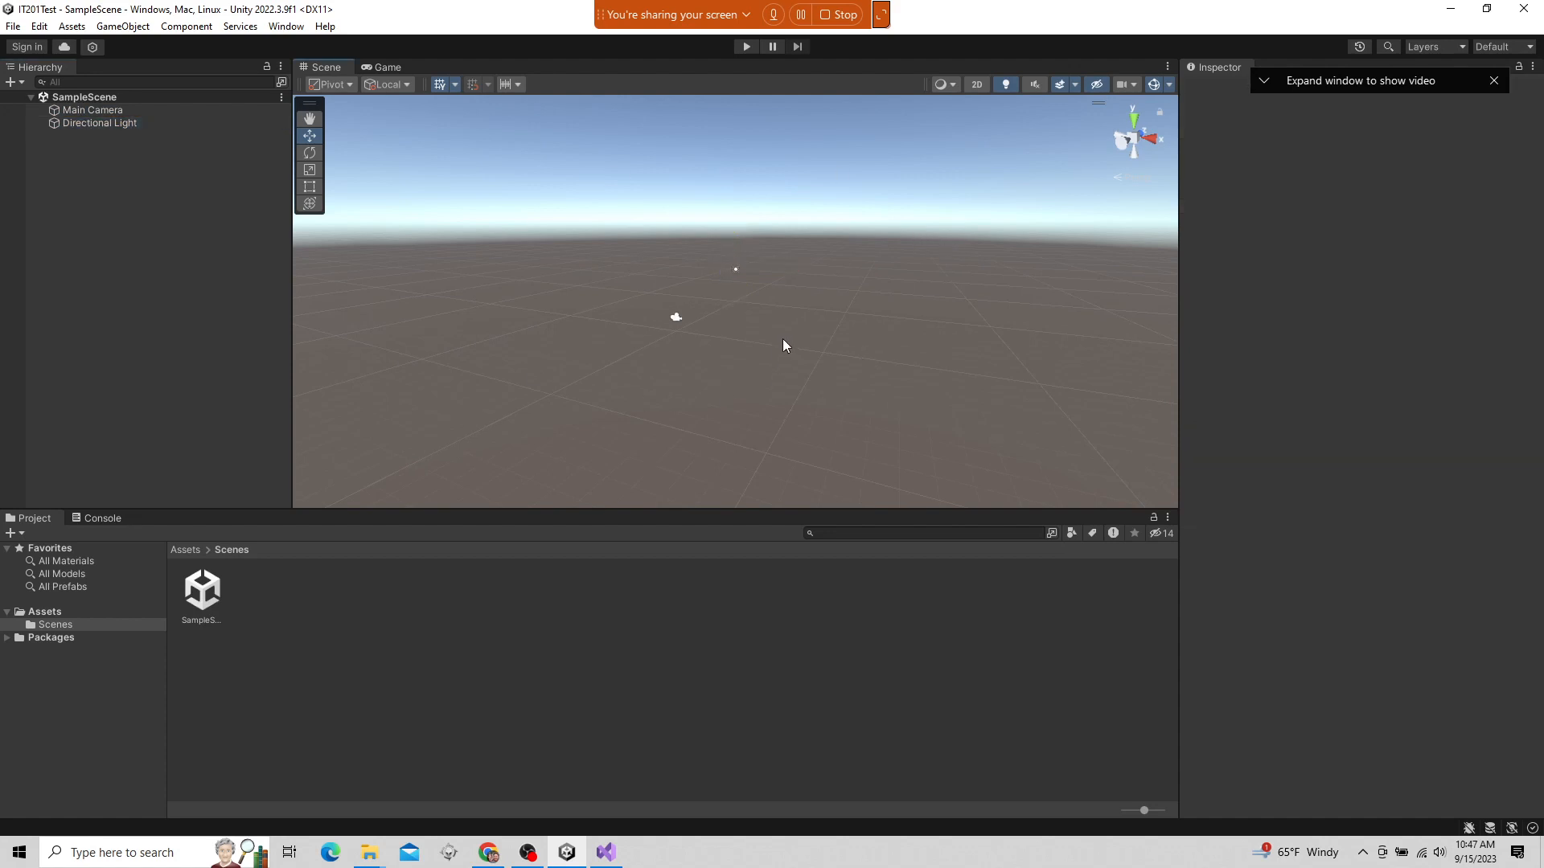
Compare the Game view with Main Camera's position and preview in the Scene view
click(370, 67)
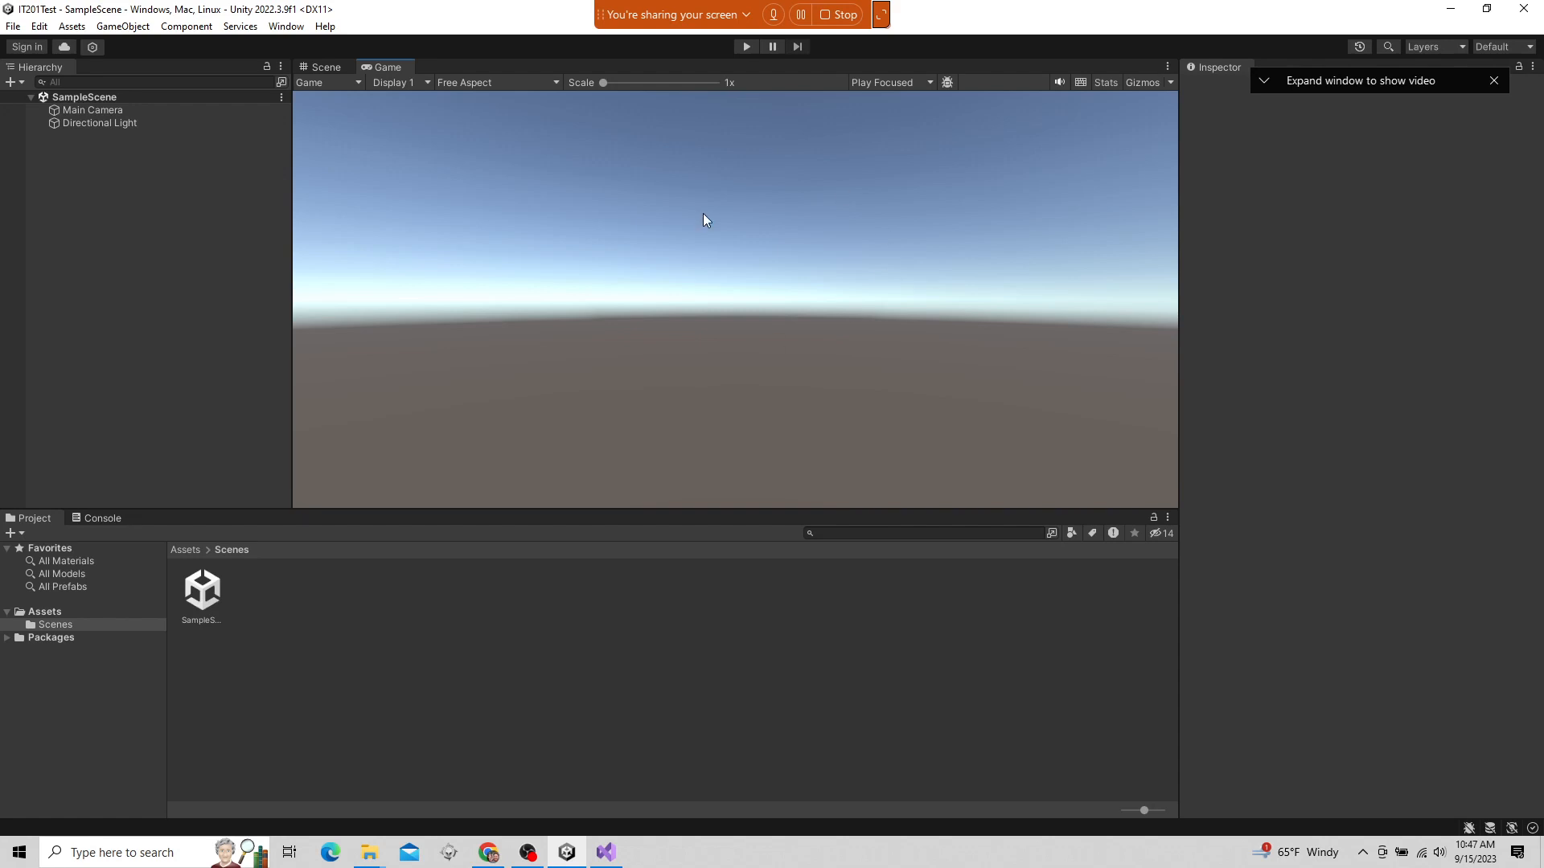
click(114, 113)
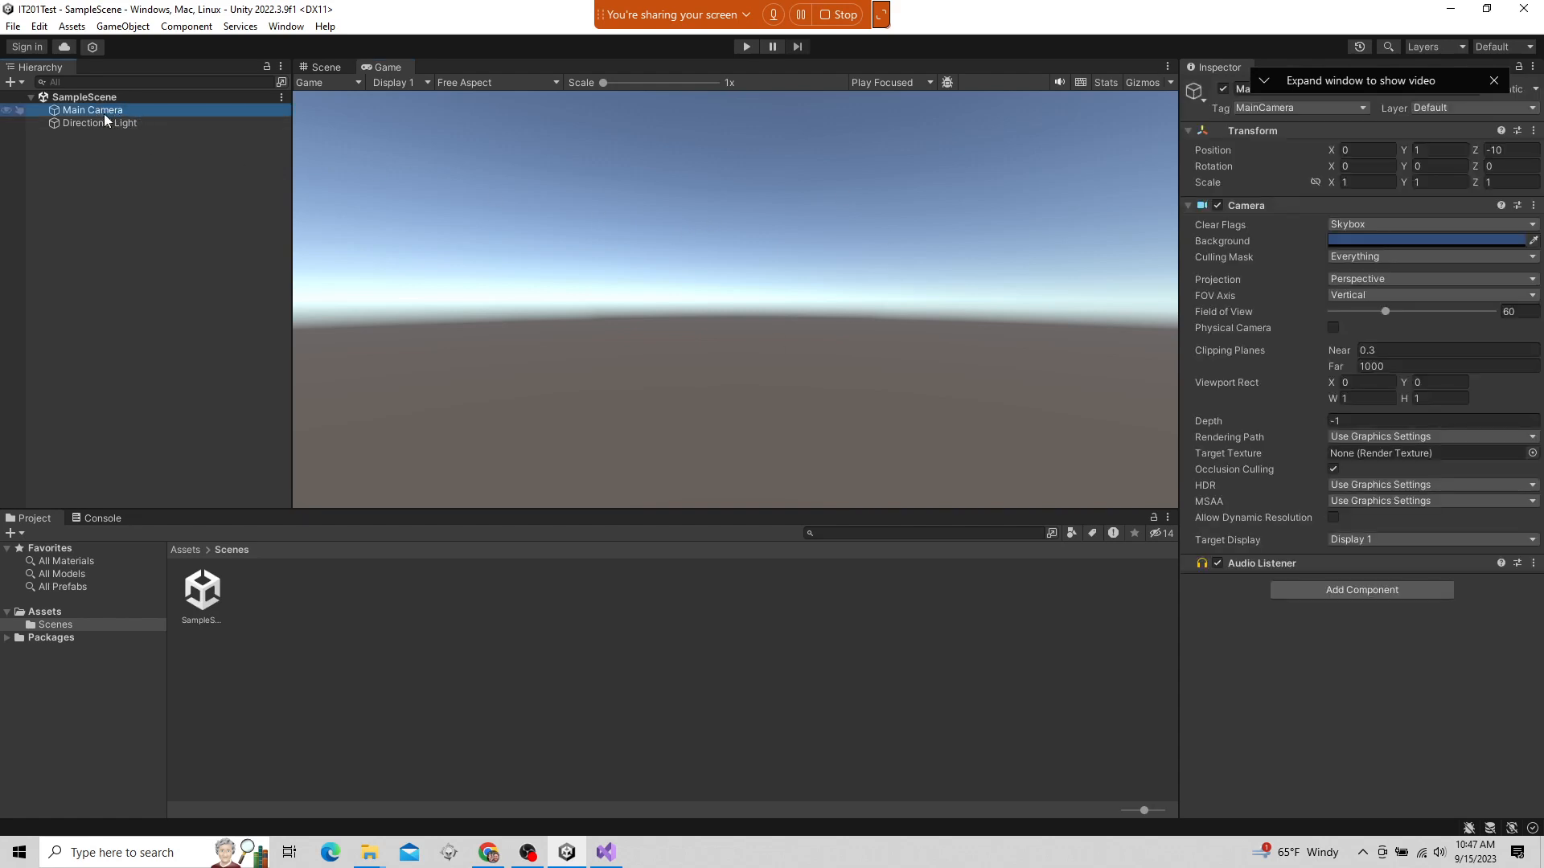
click(320, 67)
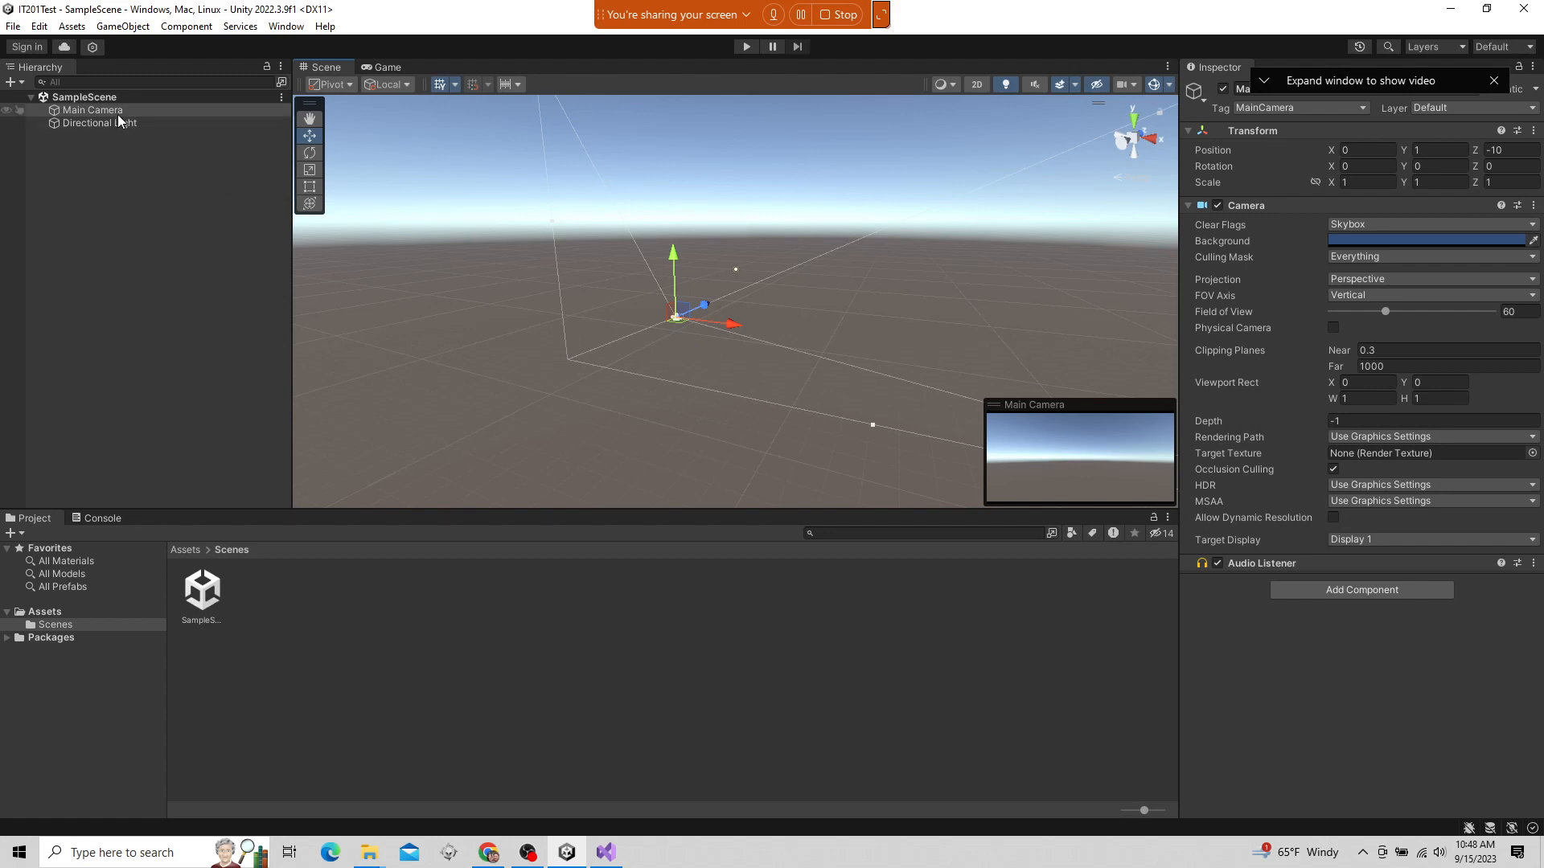
scroll(804, 371, up, 4)
scroll(775, 360, down, 7)
alt+drag(878, 354, 950, 342)
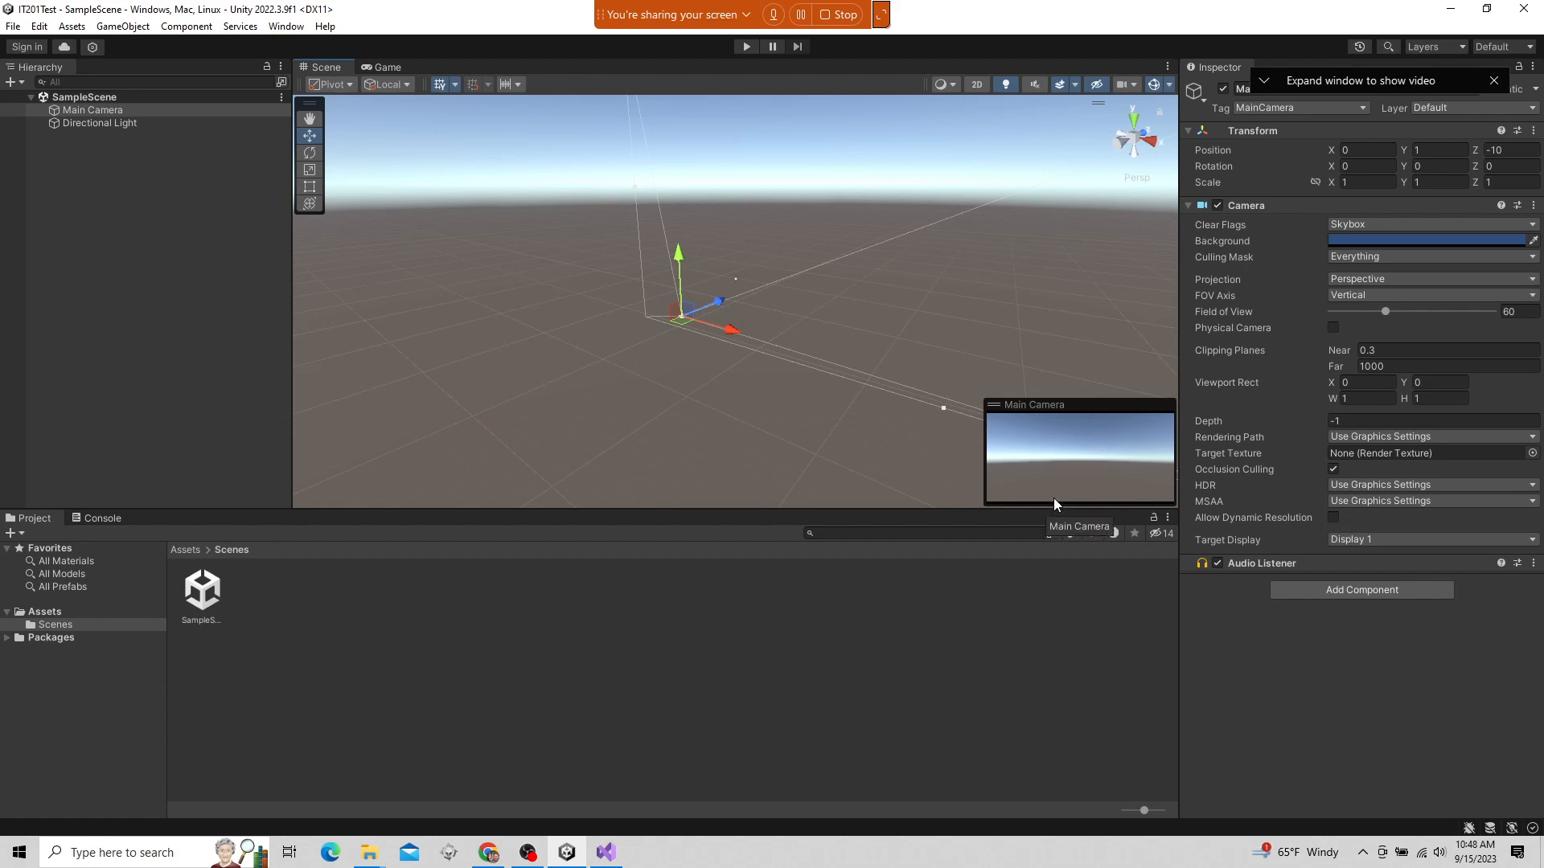
click(386, 68)
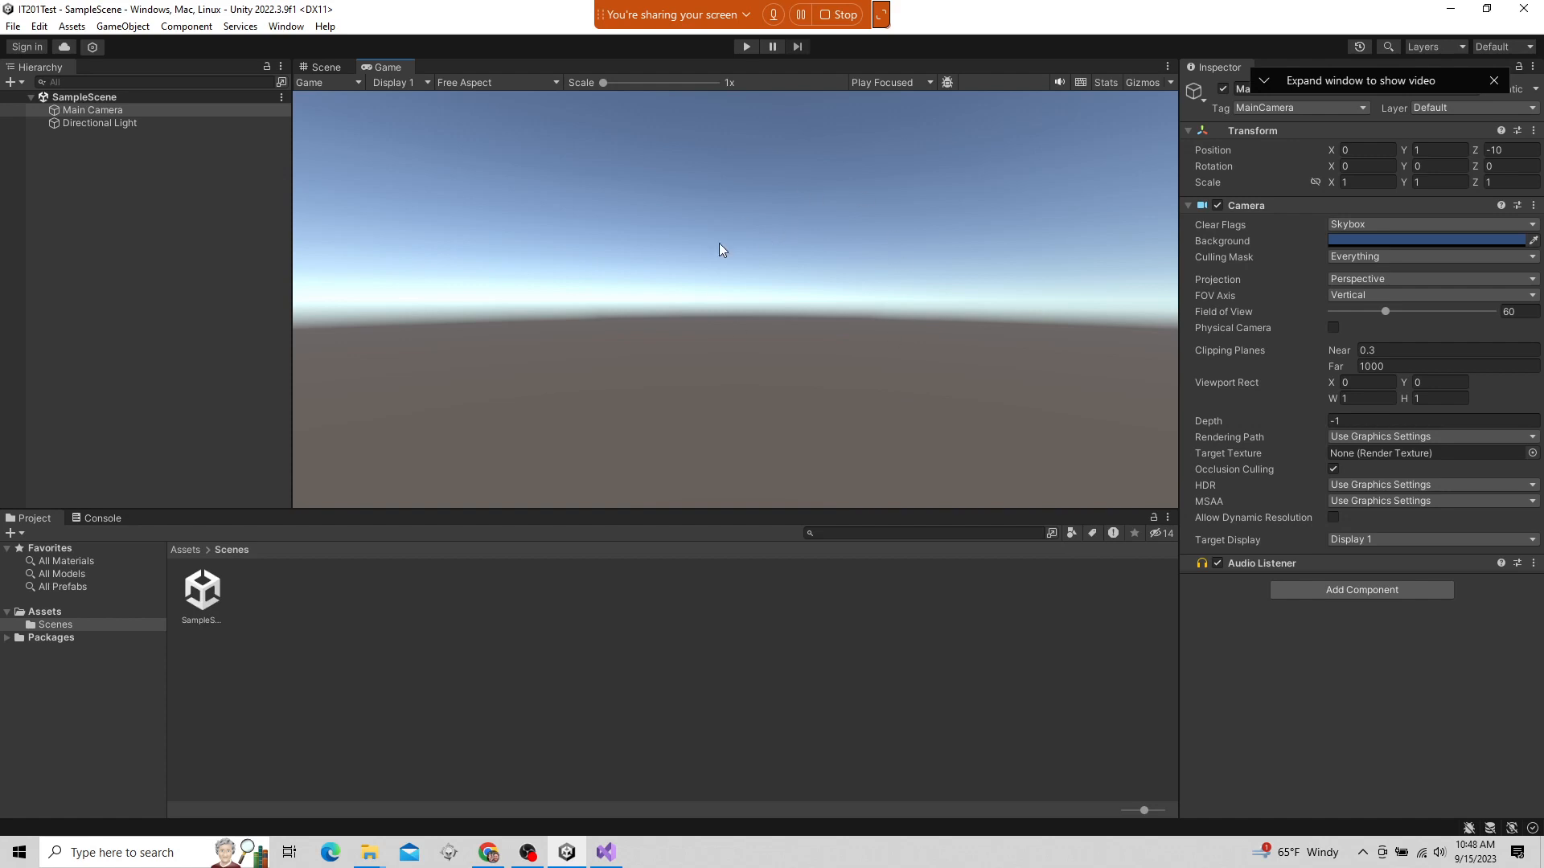
click(327, 67)
key(f)
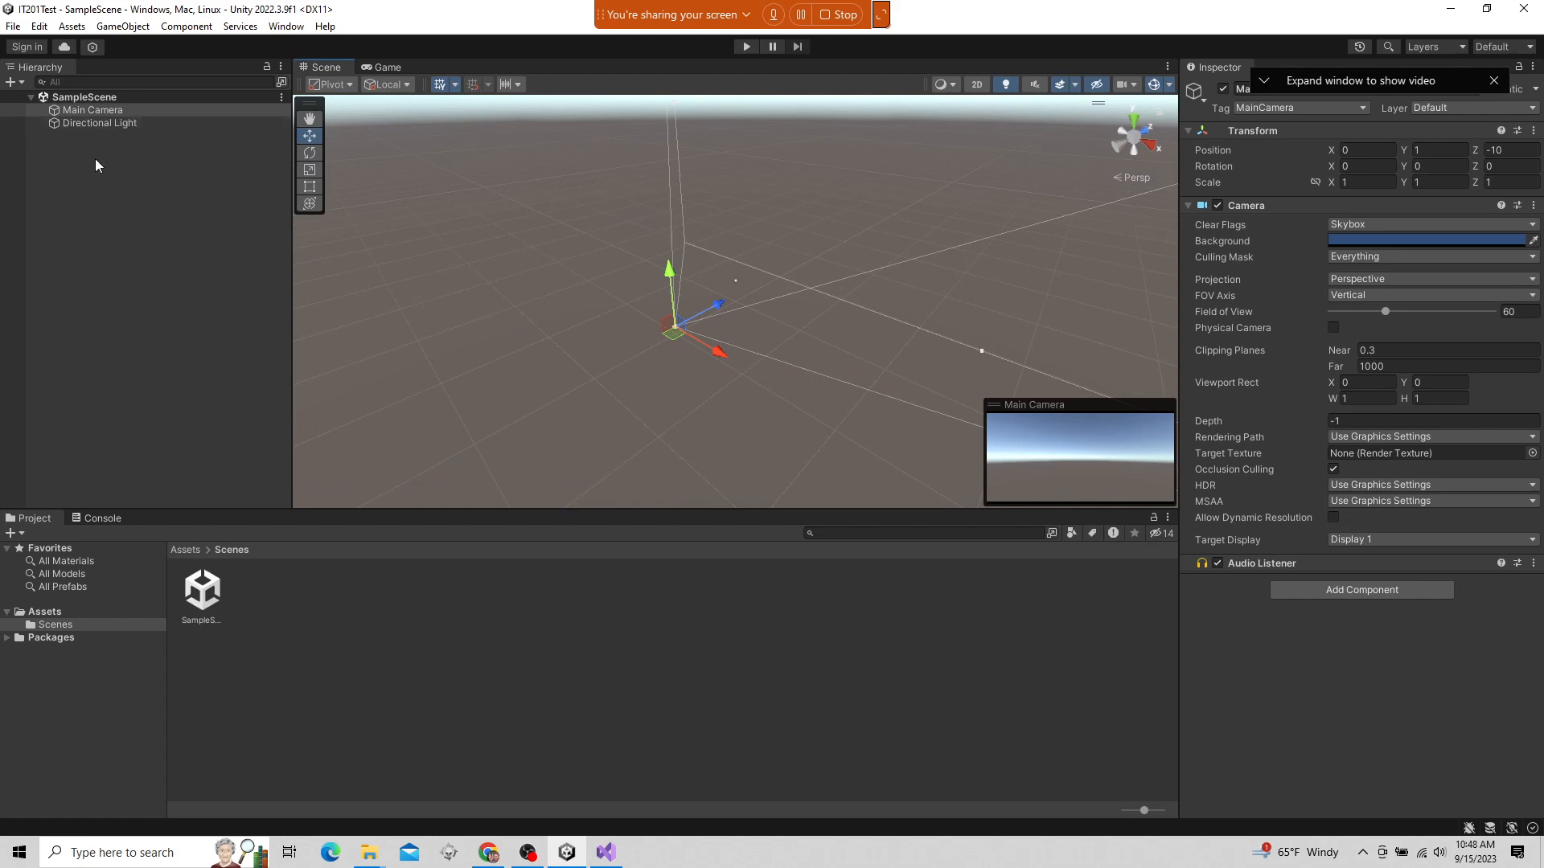
Add a Sphere 3D object to SampleScene and clear the selection
click(79, 185)
click(95, 110)
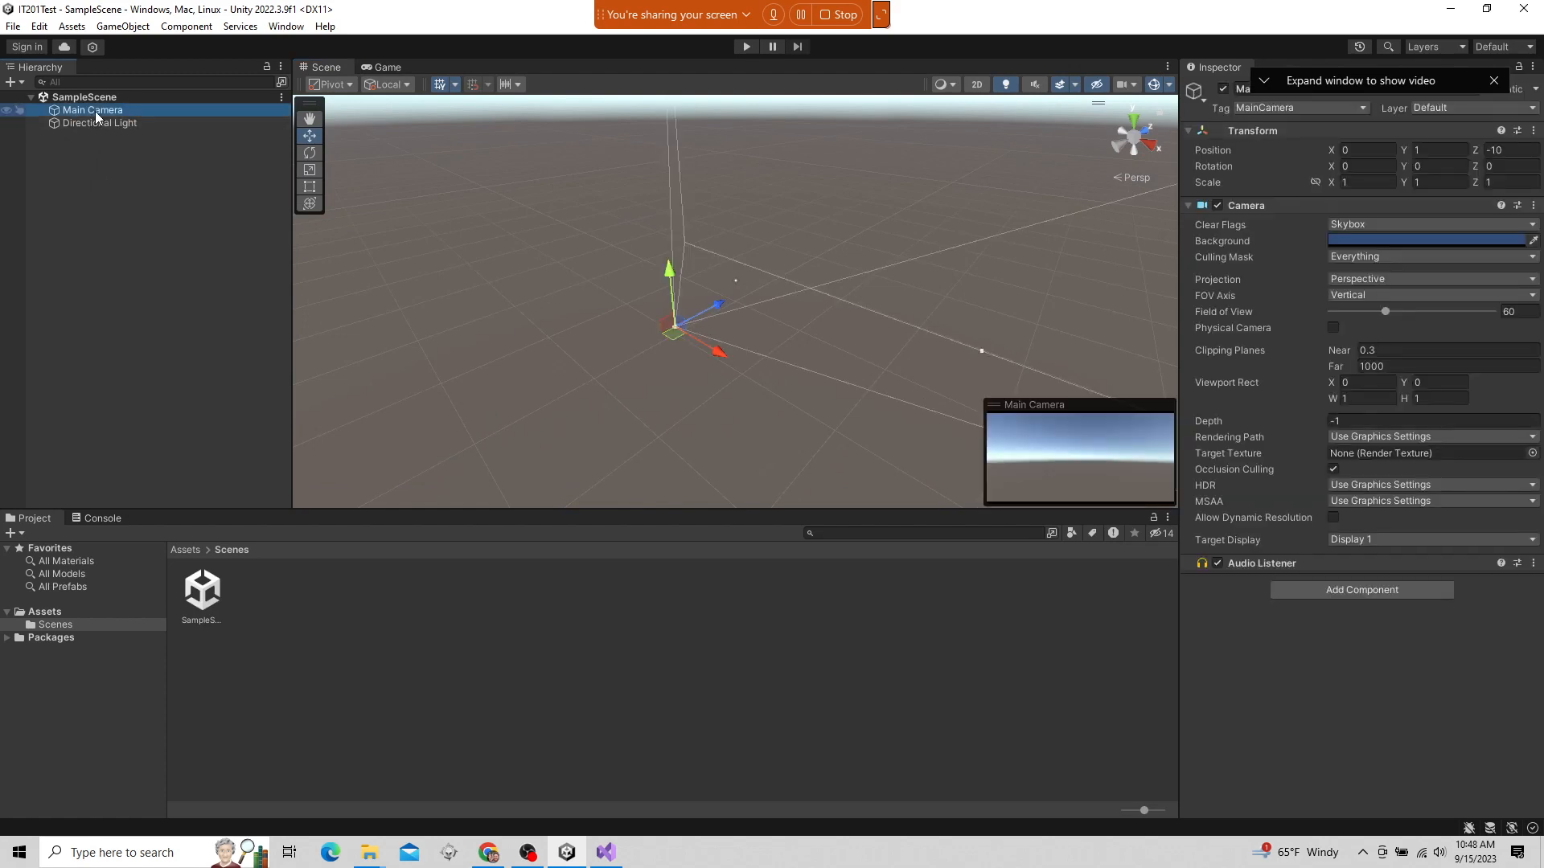
click(142, 28)
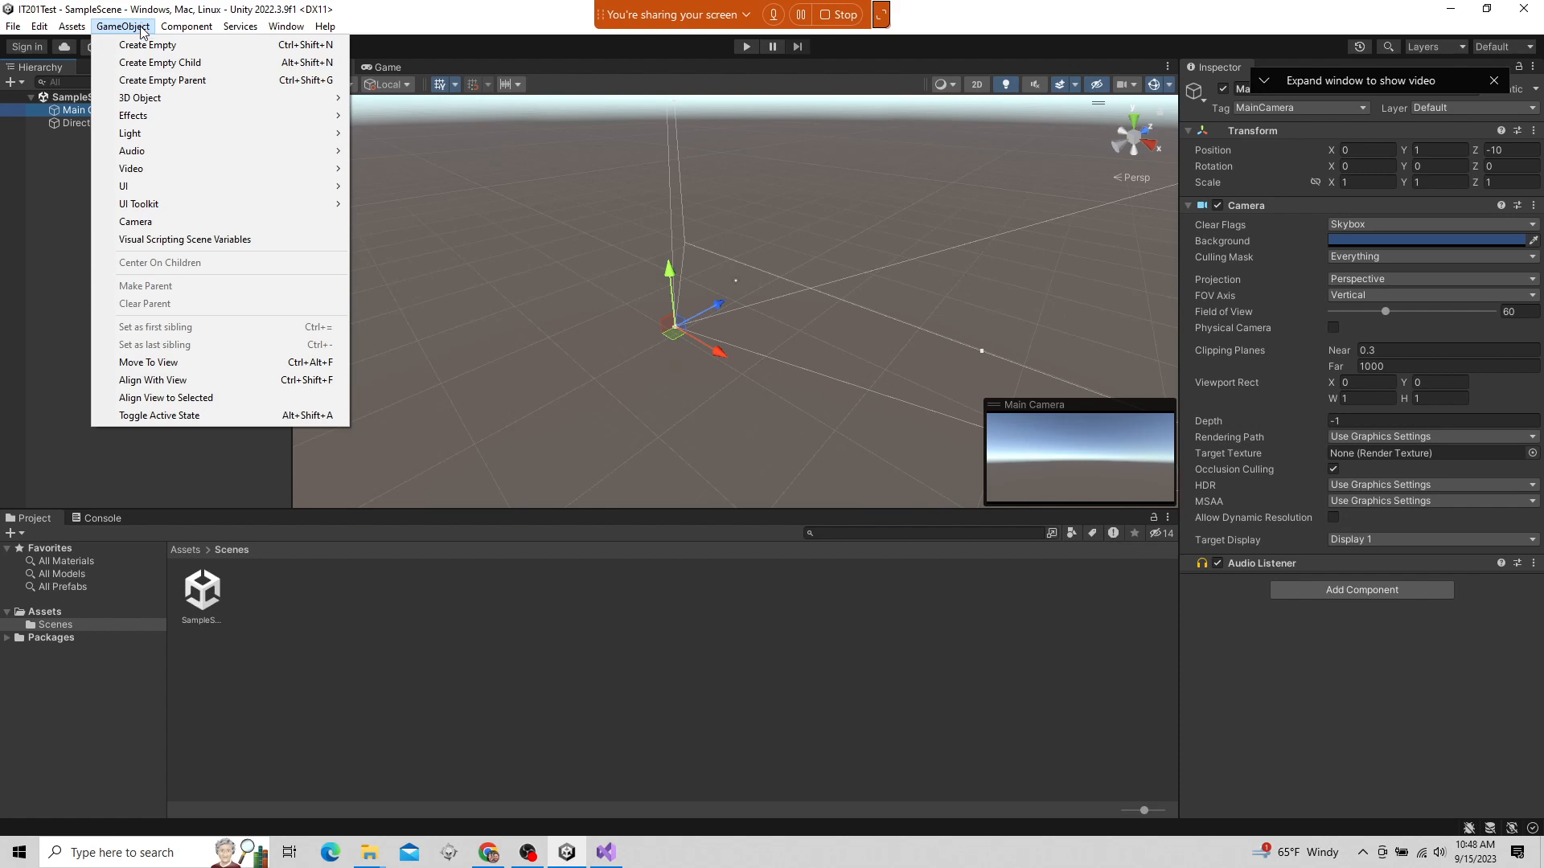
mouse_move(158, 102)
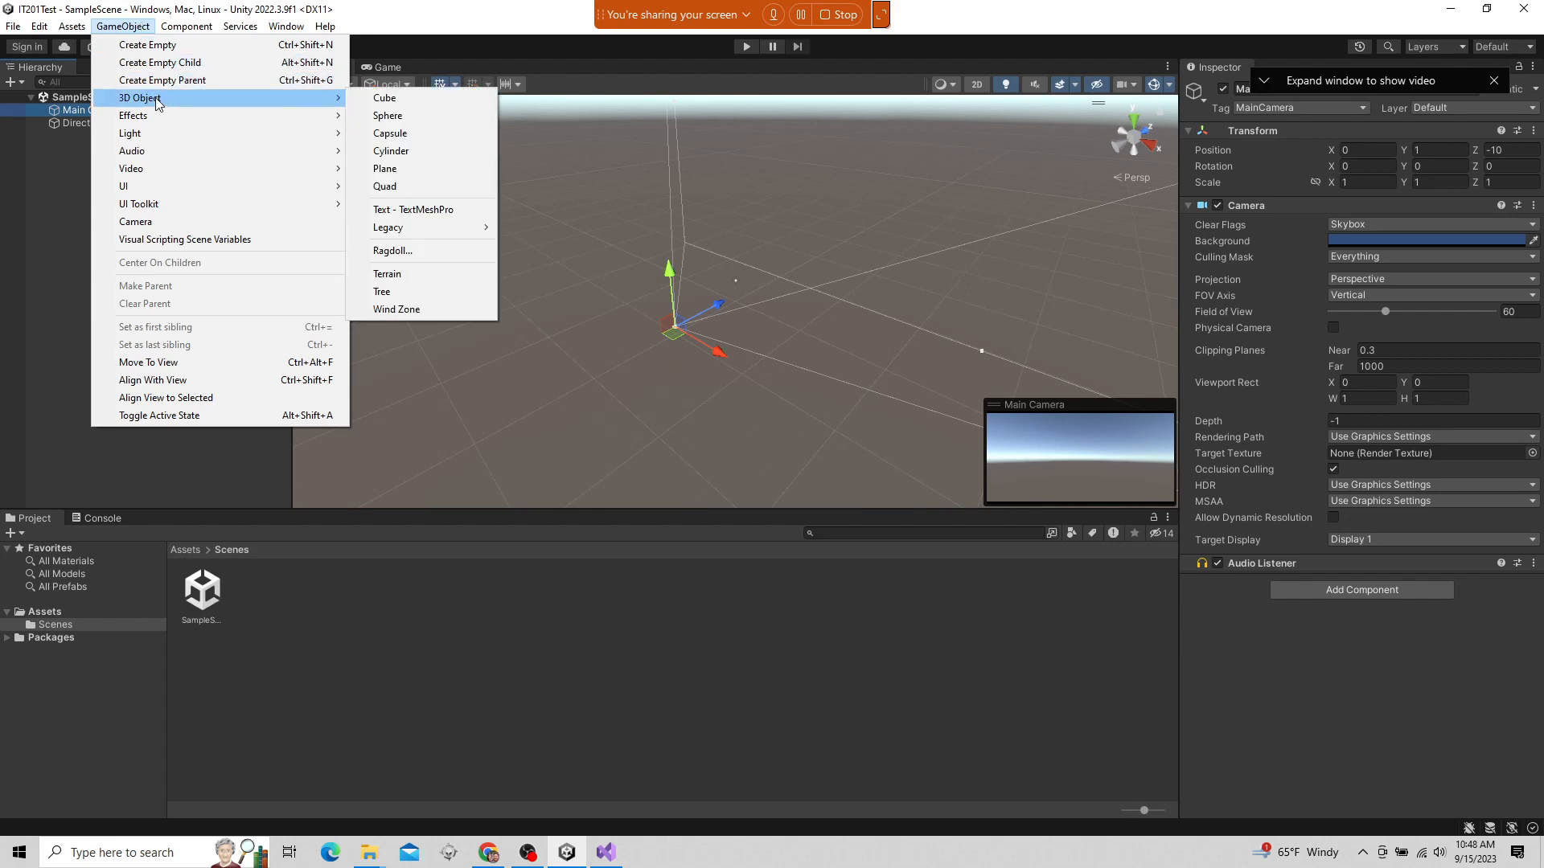
click(389, 116)
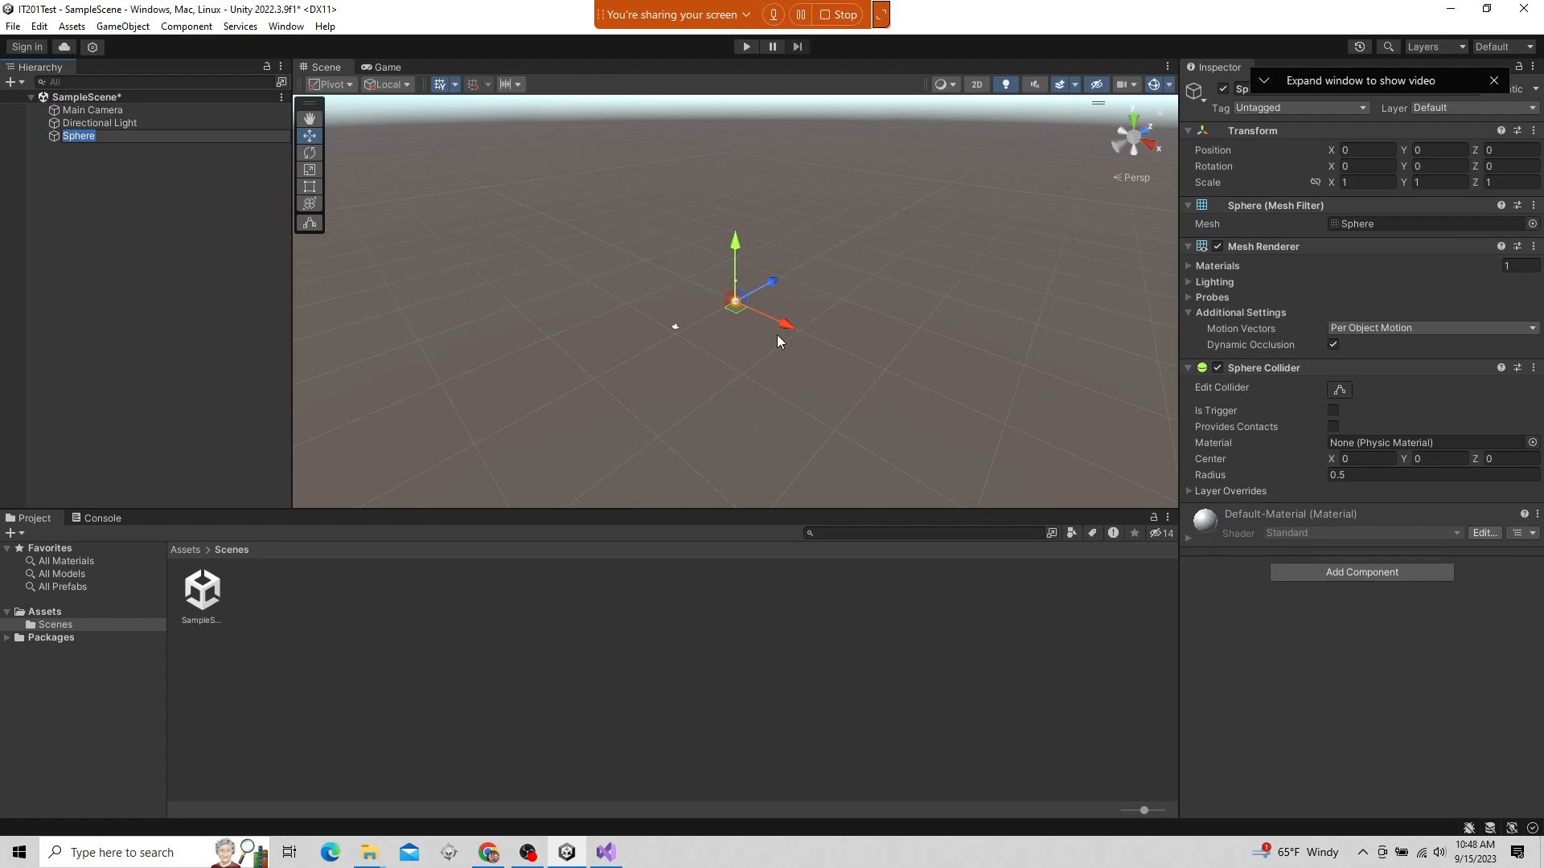
click(100, 161)
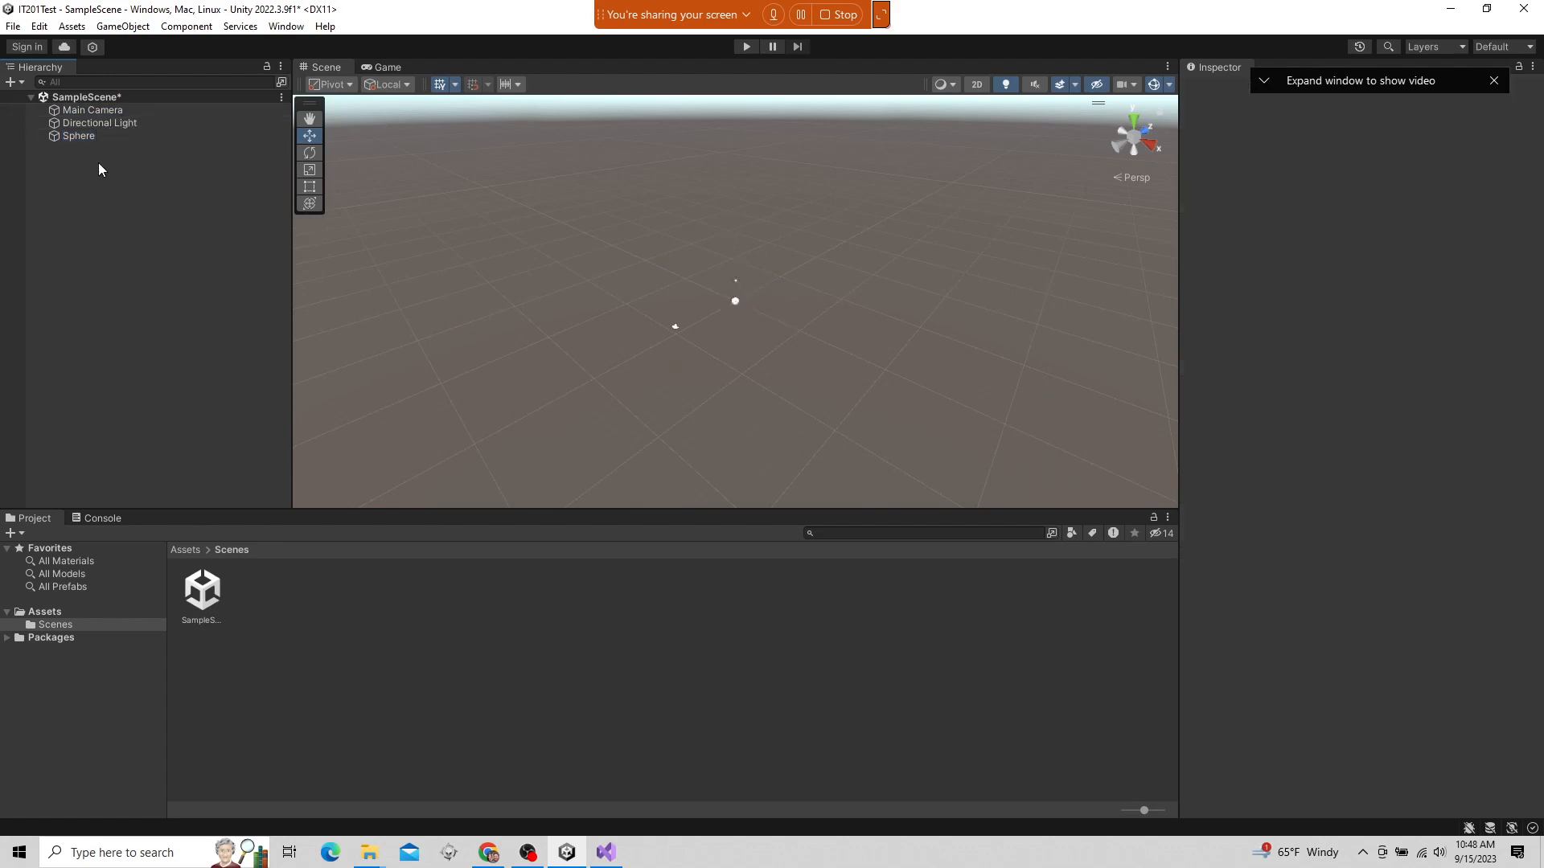
Select Main Camera and examine its preview and frustum in relation to the sphere from several angles in the Scene view
click(103, 110)
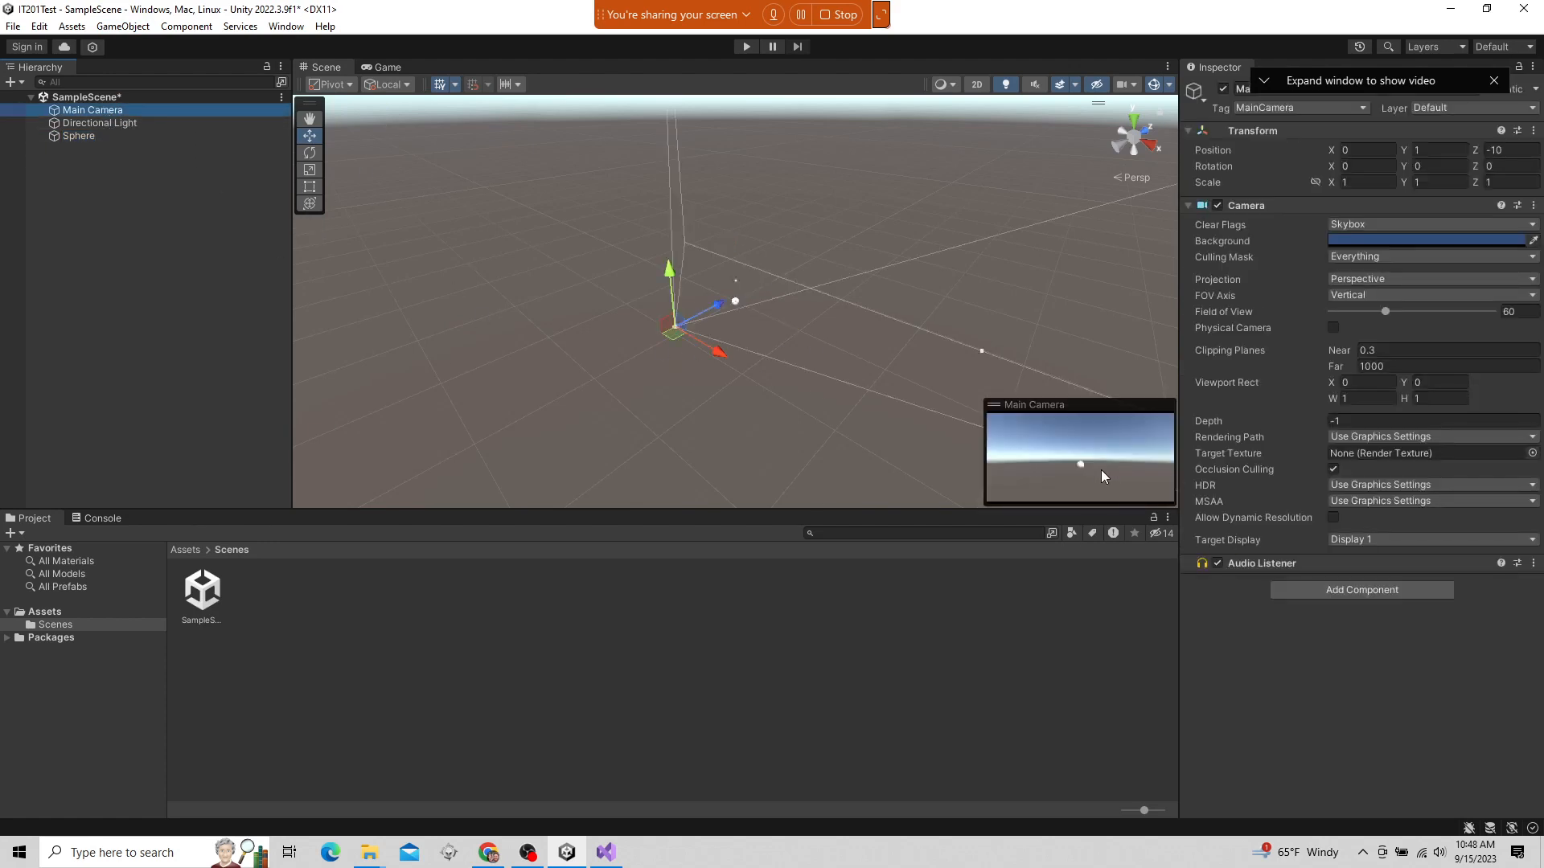
scroll(762, 242, up, 6)
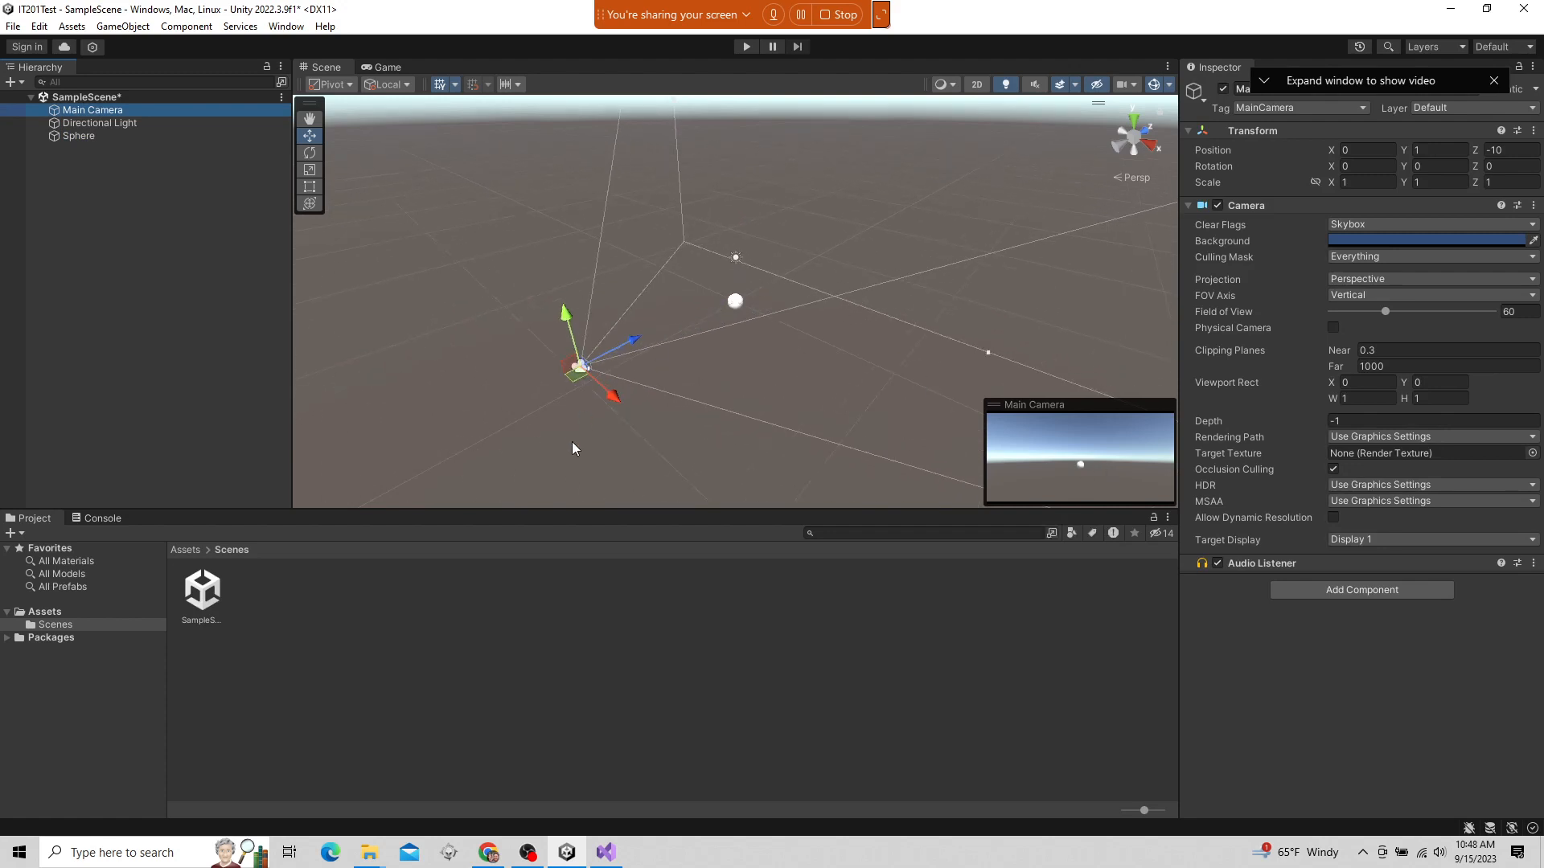
scroll(632, 411, down, 5)
alt+drag(632, 412, 689, 325)
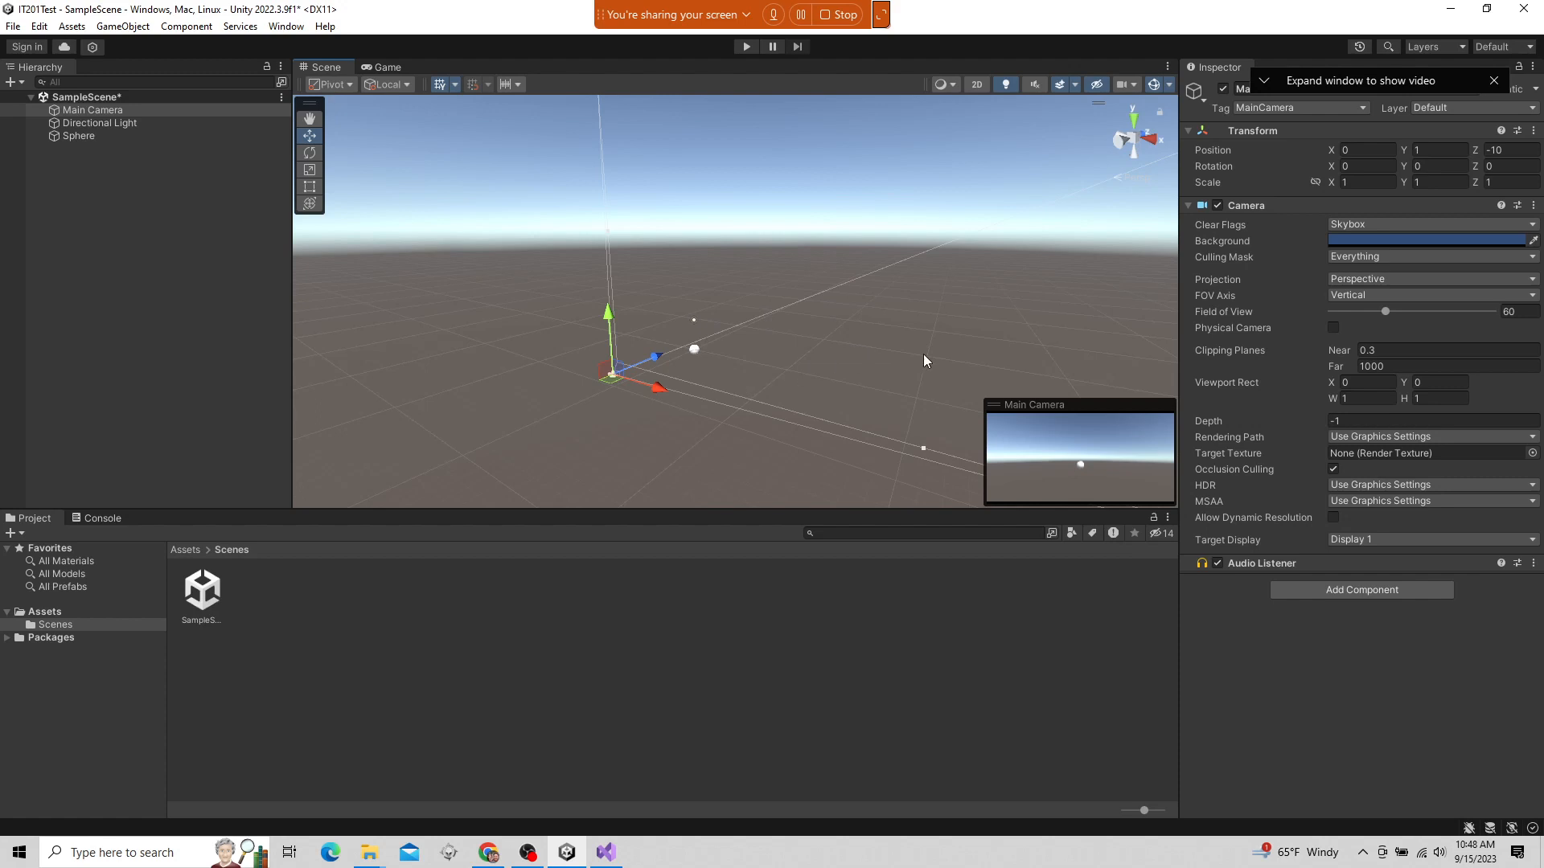
alt+drag(923, 359, 615, 393)
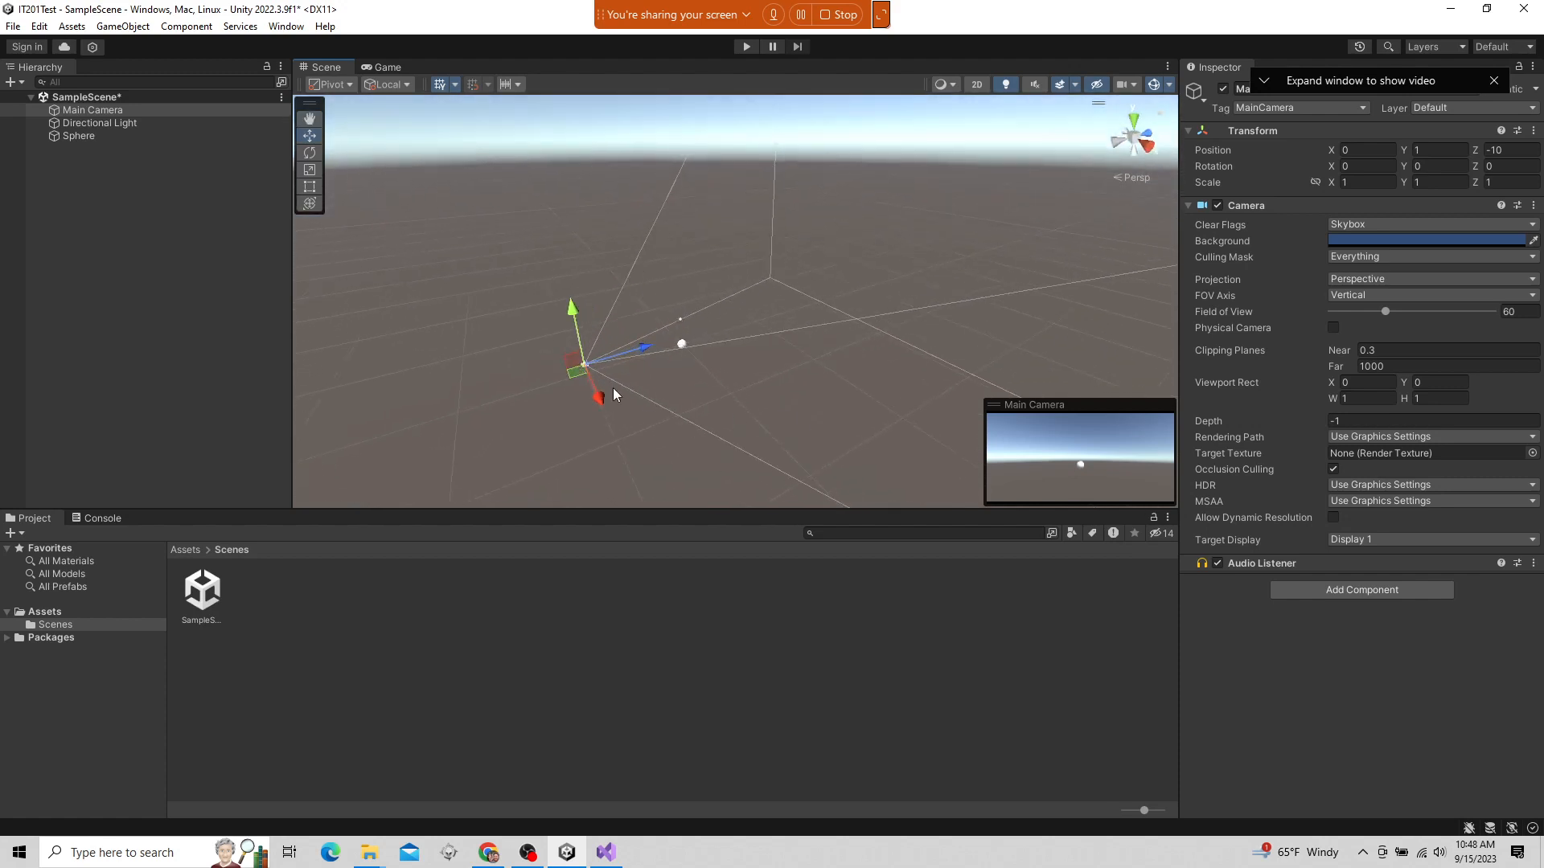
alt+drag(620, 448, 832, 479)
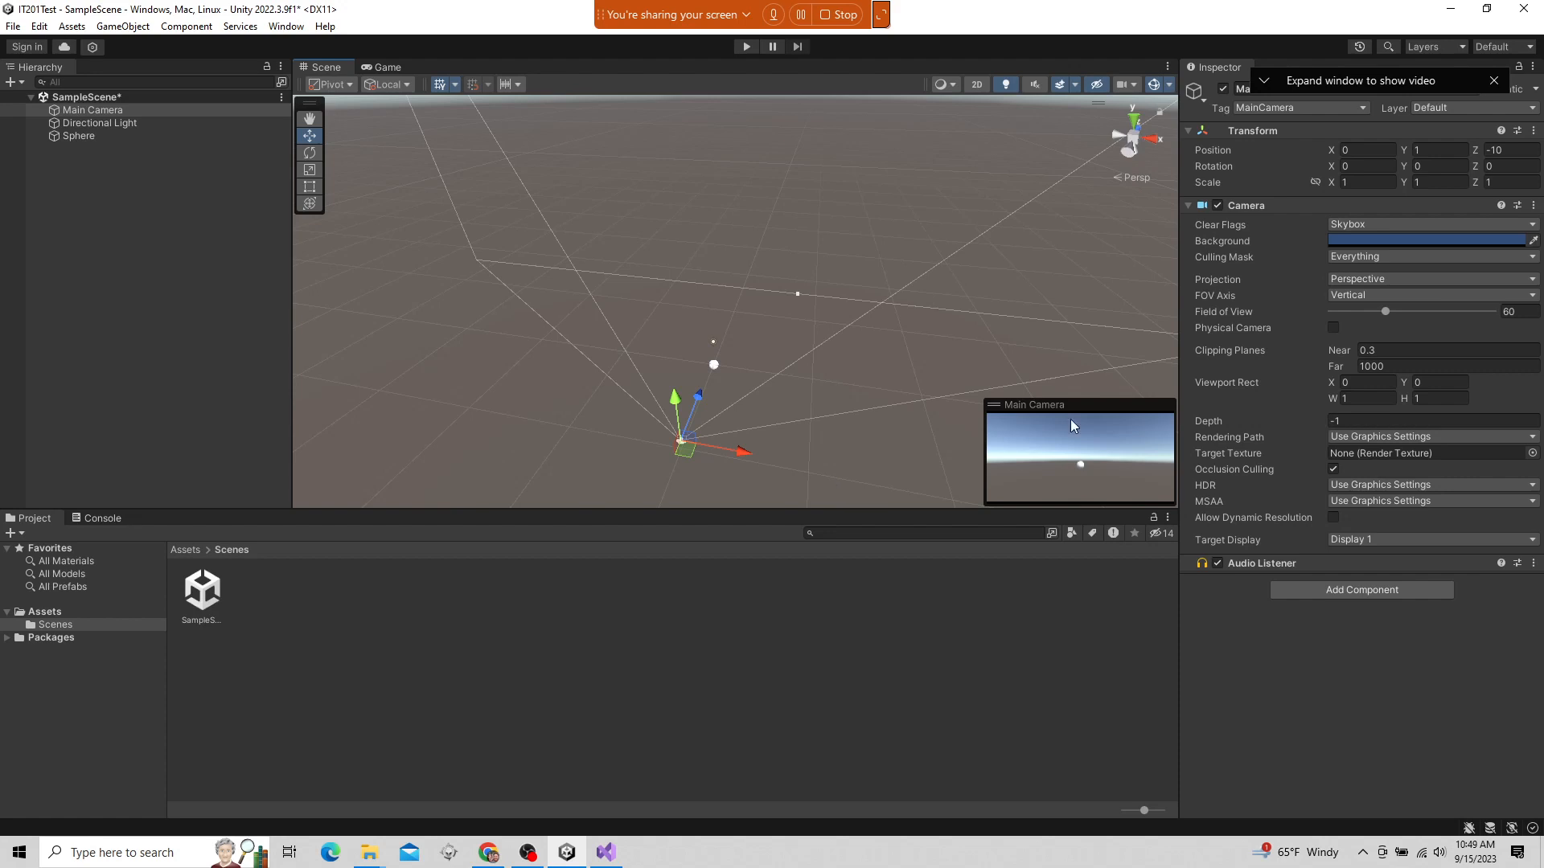
click(1508, 311)
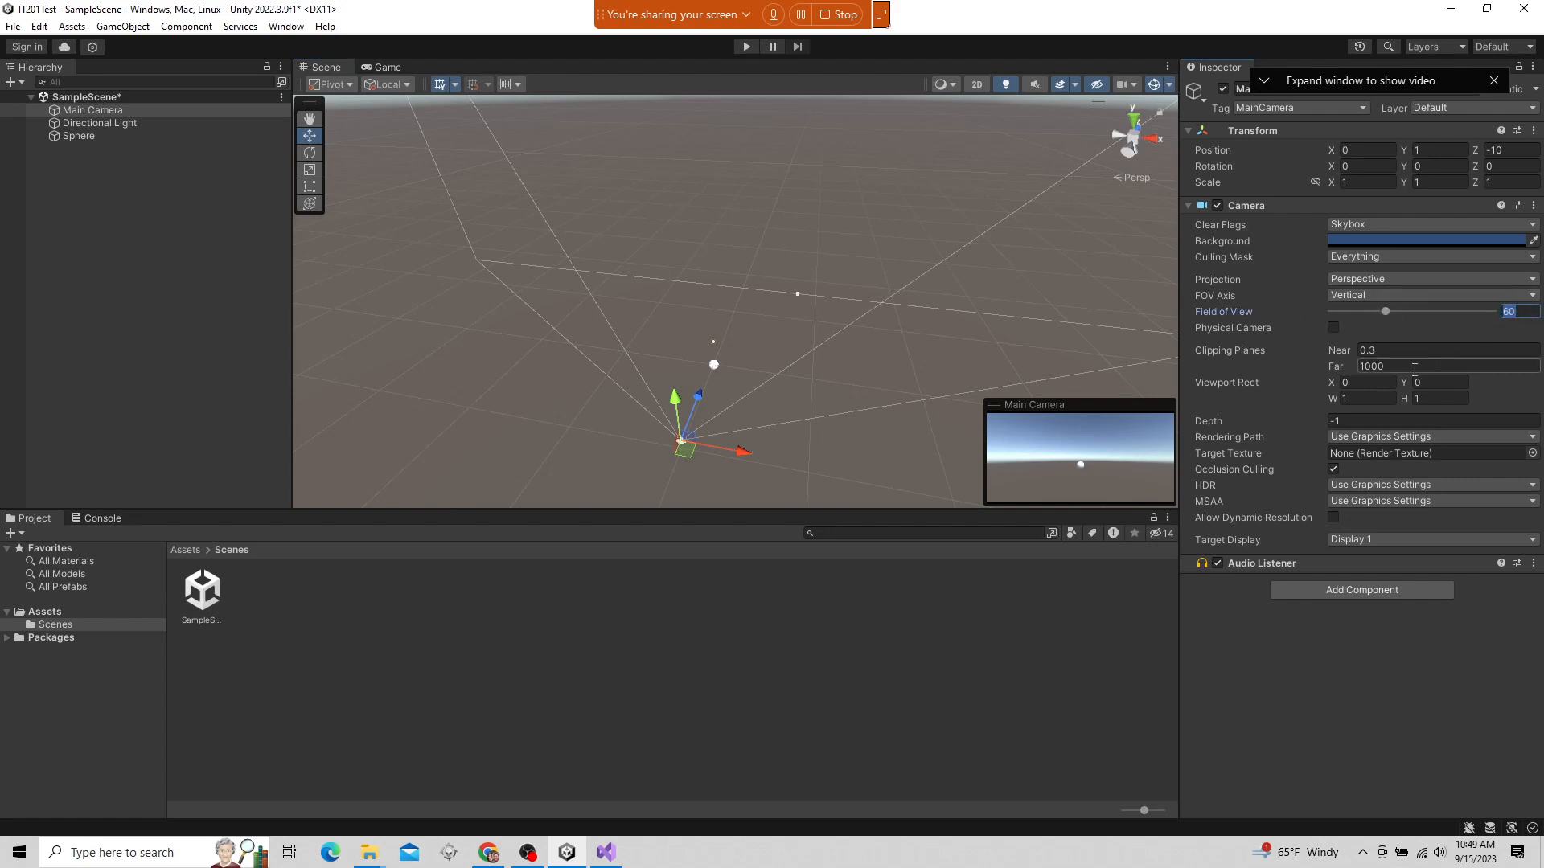
alt+drag(1034, 369, 691, 337)
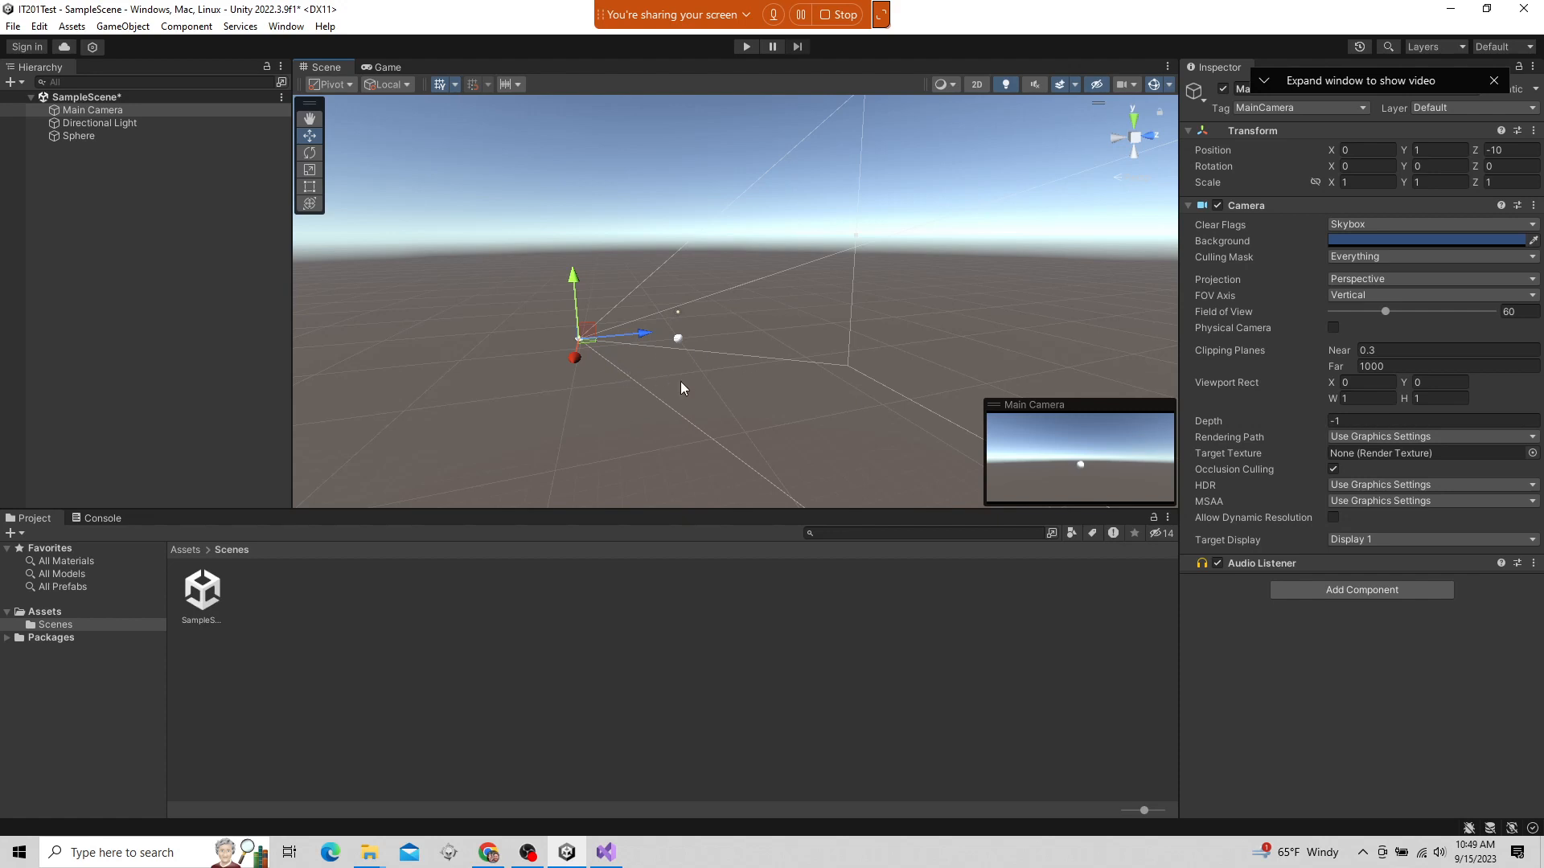
Select the sphere and dock the Game window beside the Scene window, dividing the space roughly equally between them
click(64, 137)
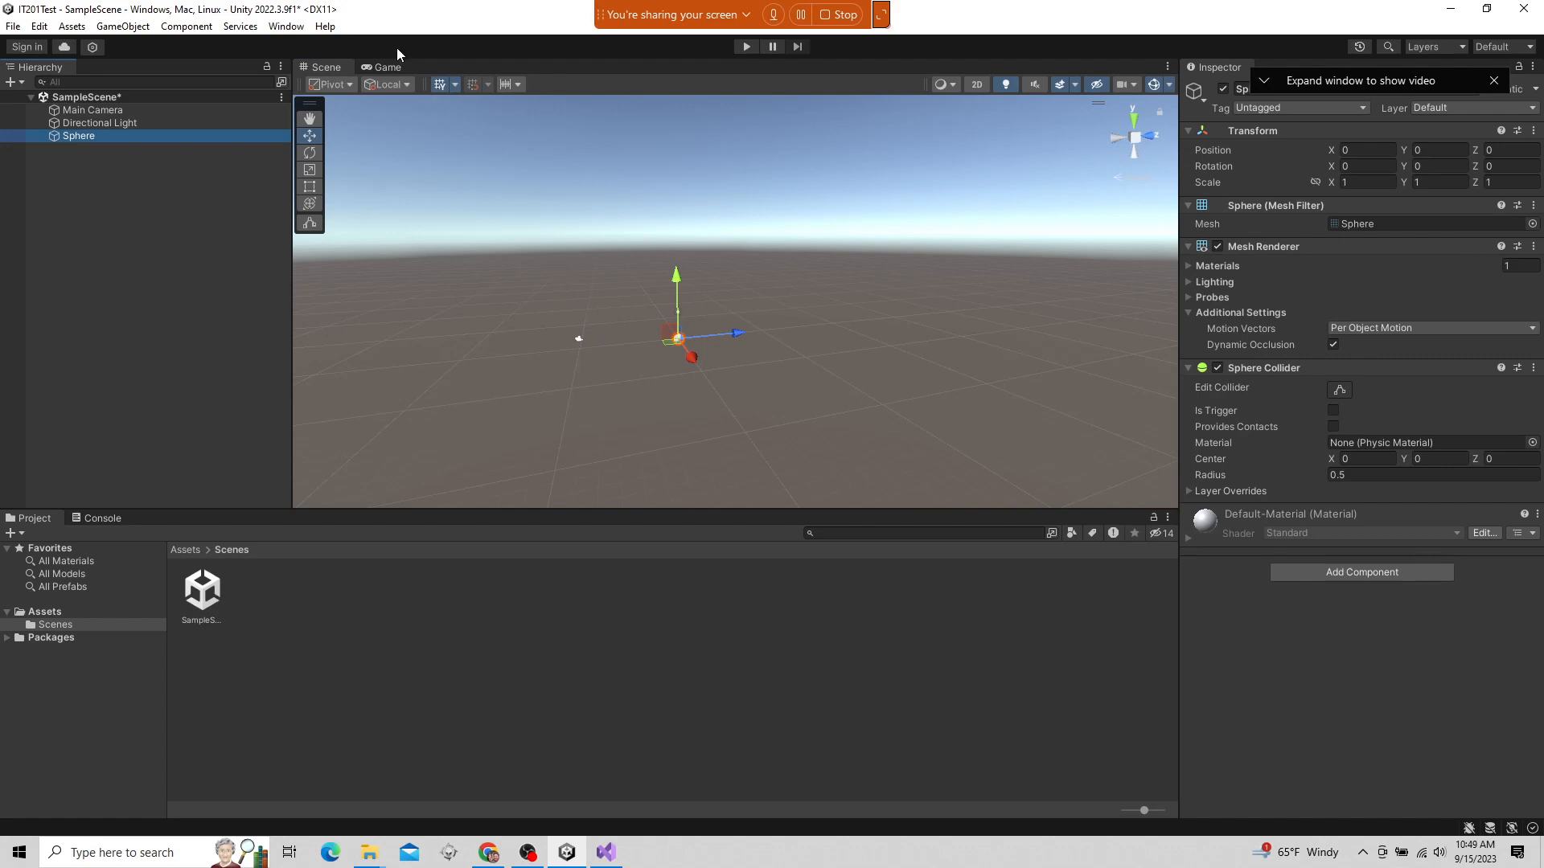
drag(374, 61, 1126, 314)
drag(885, 309, 710, 309)
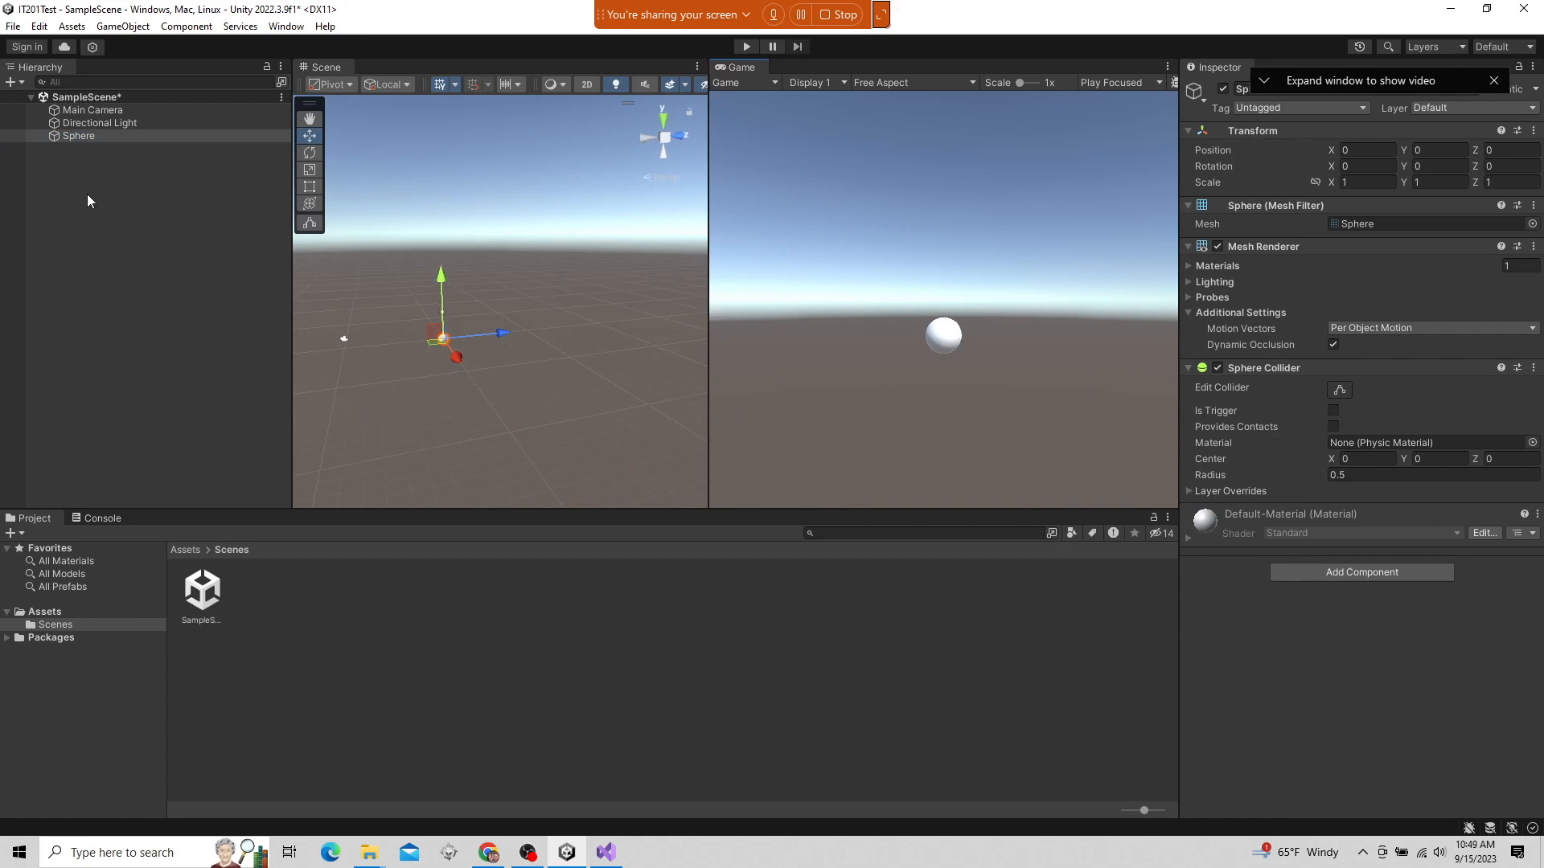
Move the sphere along the Z axis to about -13.69, behind the camera, and back to about 0.7
middle_drag(456, 372, 505, 385)
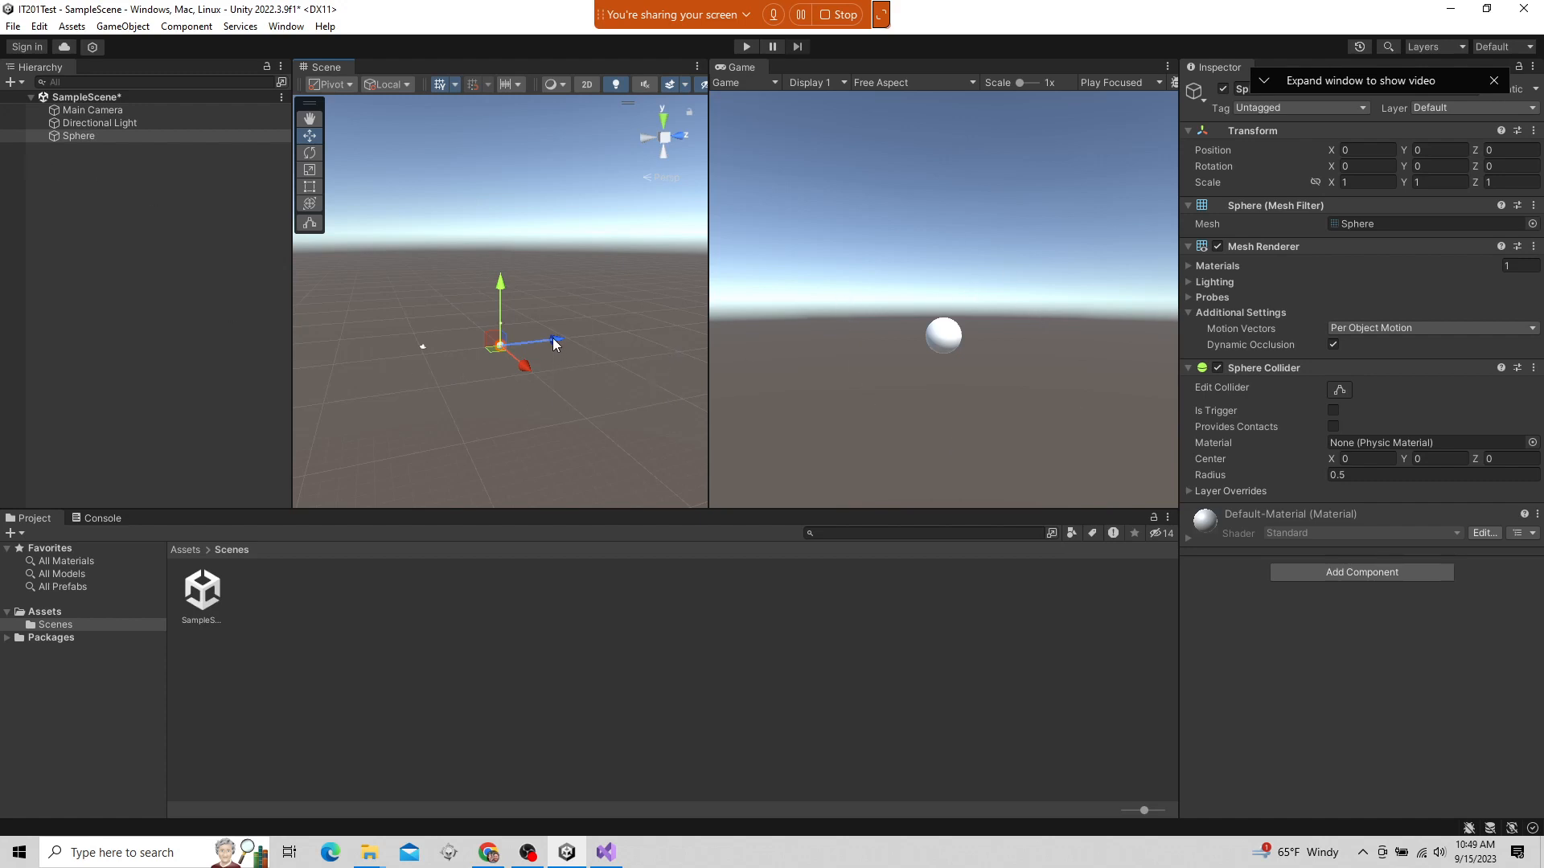
drag(553, 344, 449, 346)
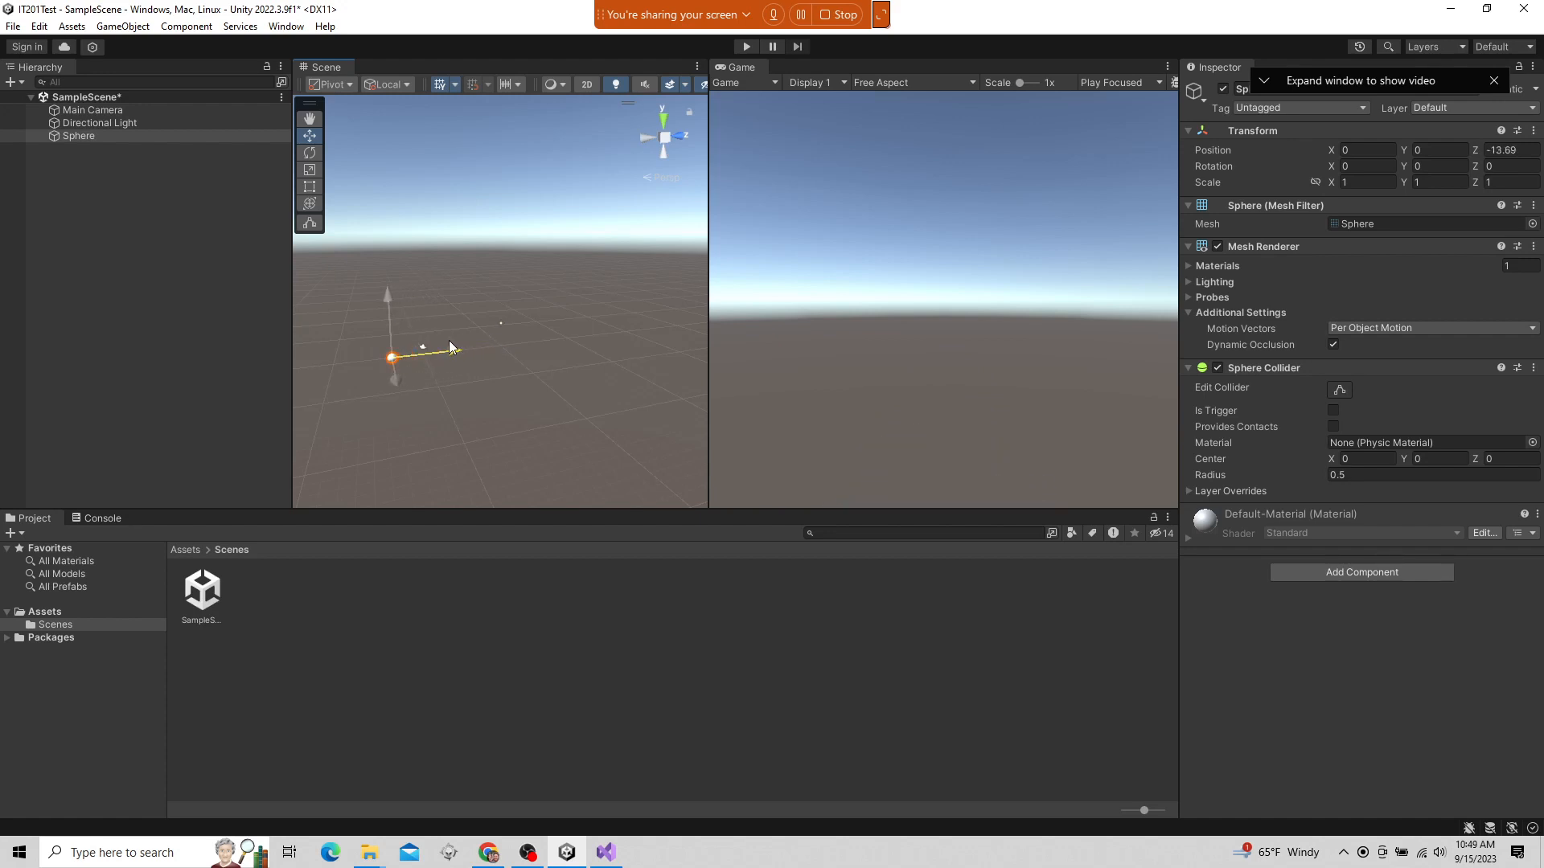
drag(449, 346, 567, 346)
Select Main Camera in the Scene view, examine it together with the sphere, and select SampleScene in the Hierarchy
scroll(460, 368, up, 3)
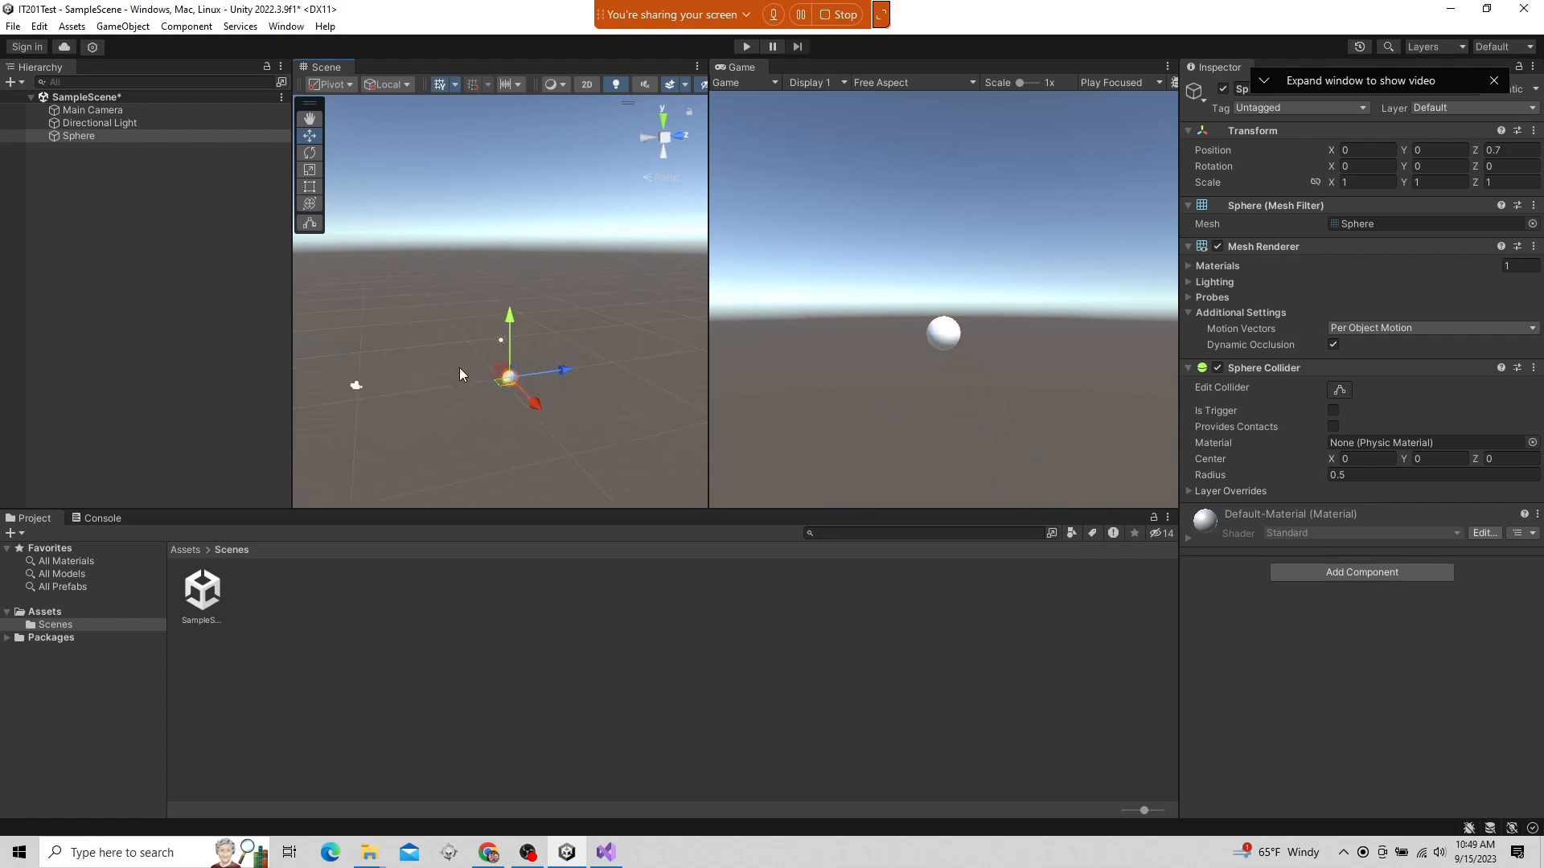
middle_drag(436, 423, 471, 359)
click(393, 303)
alt+drag(534, 333, 562, 358)
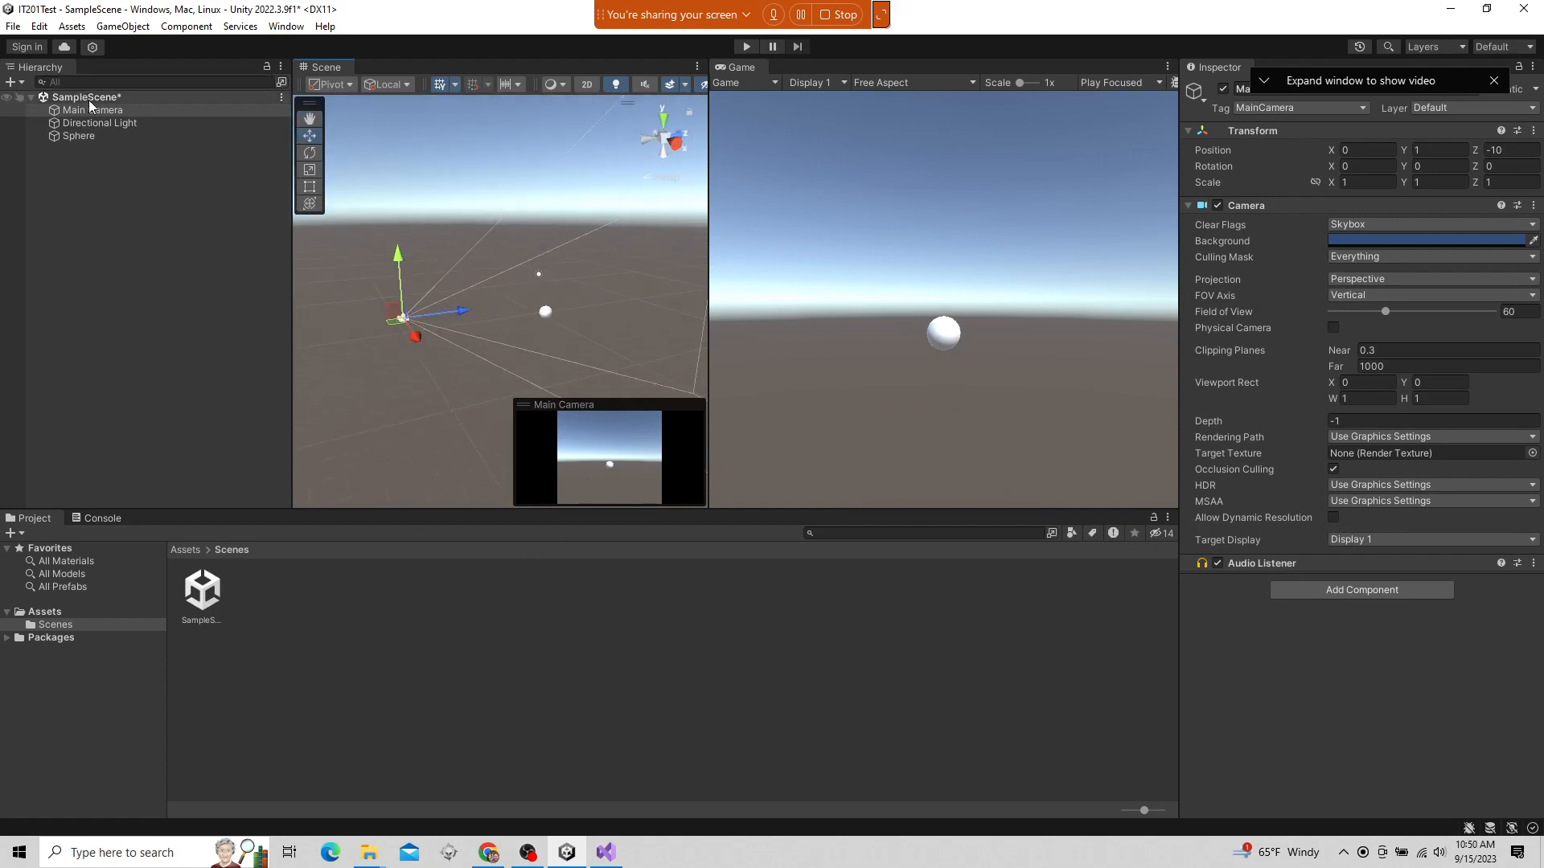
click(123, 101)
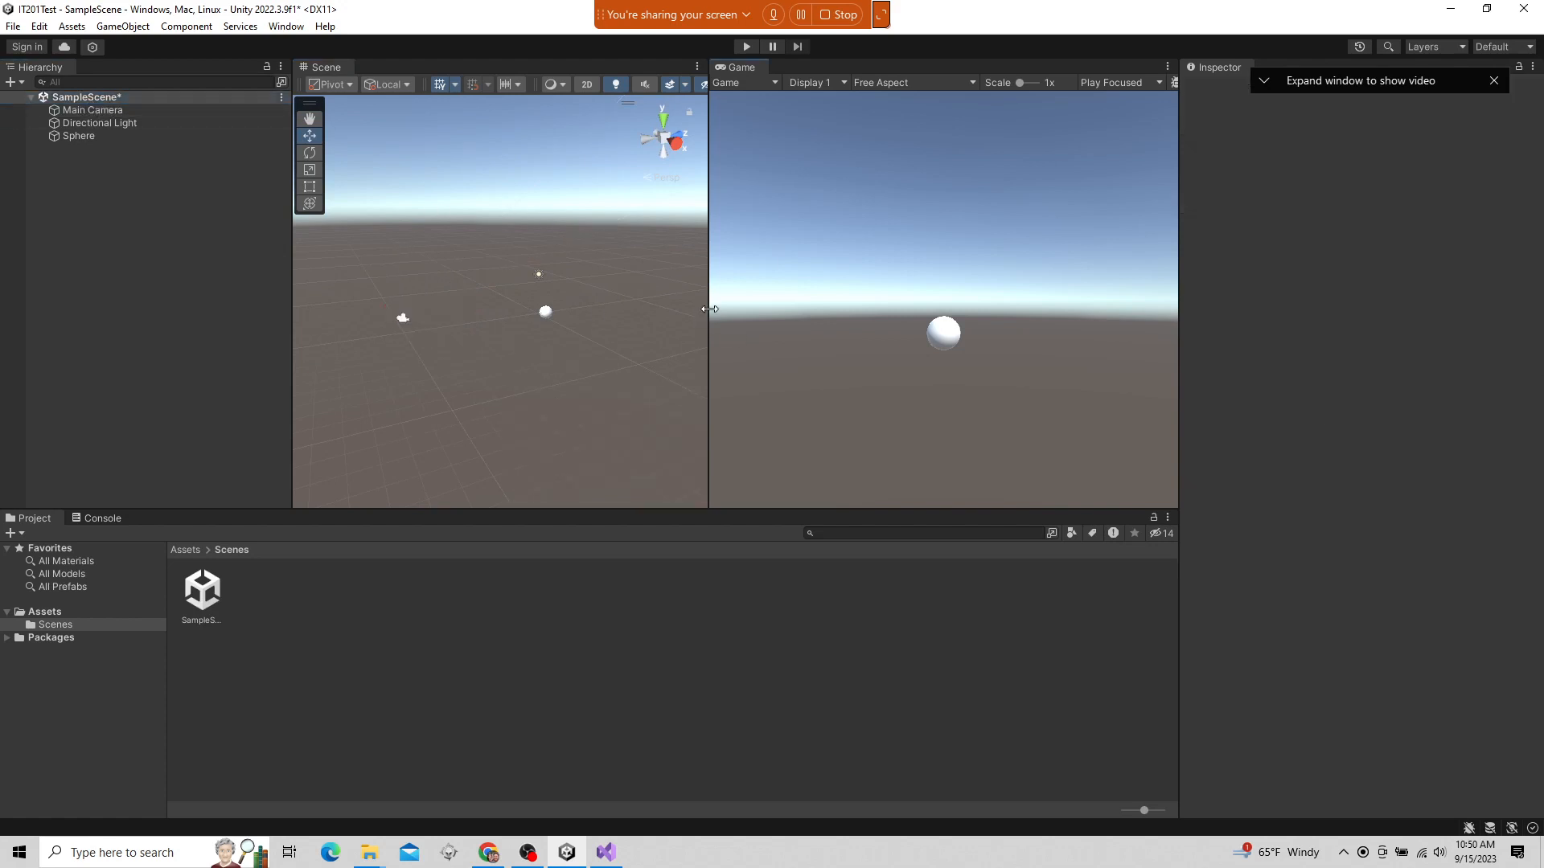
Widen the Game window at the Scene window's expense and start Play mode
drag(708, 315, 411, 321)
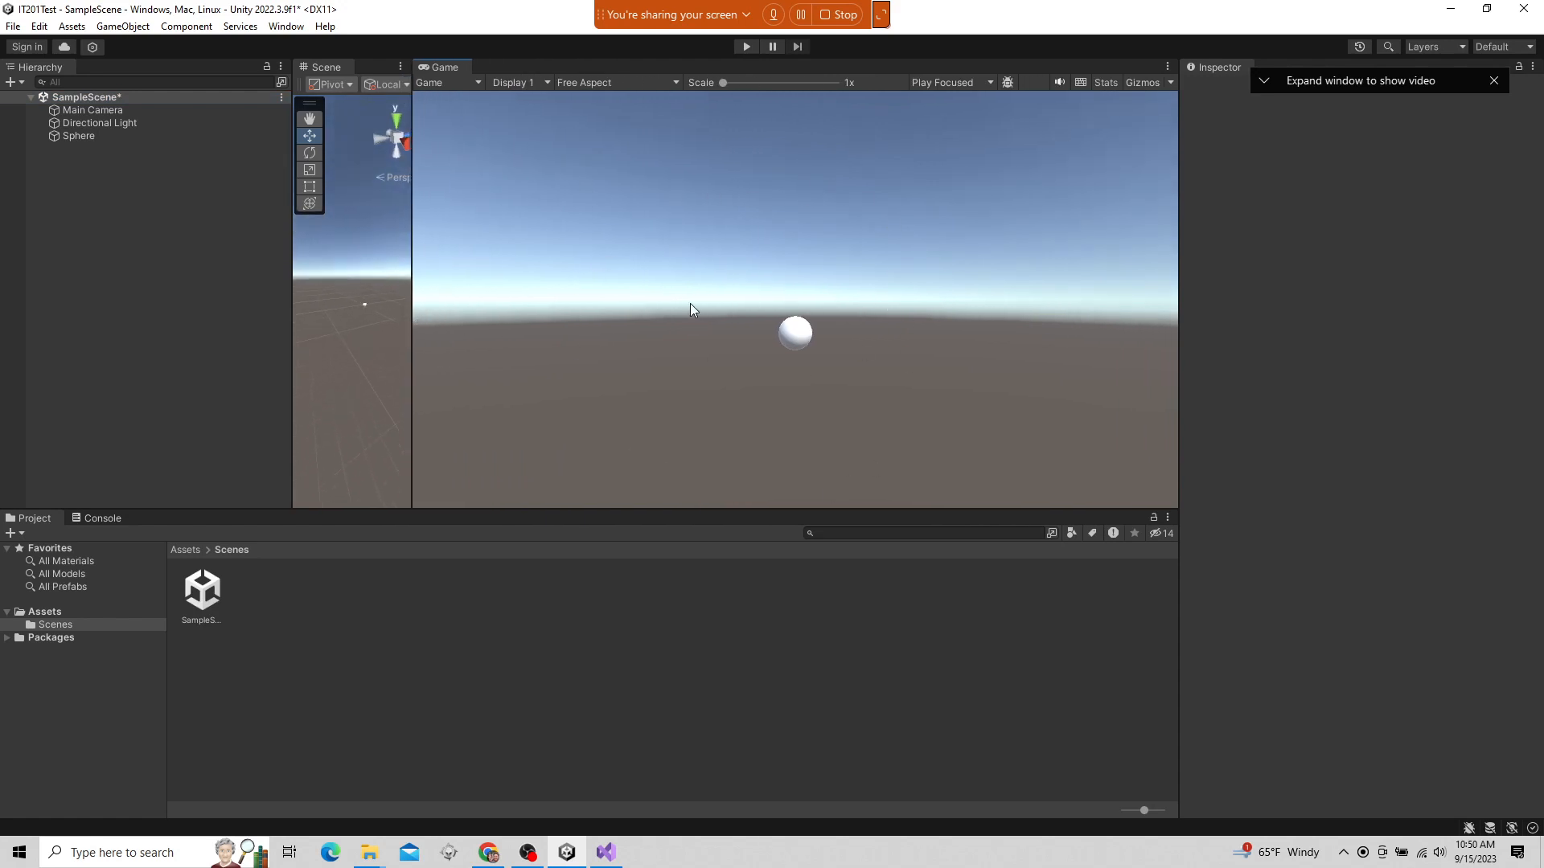
click(746, 47)
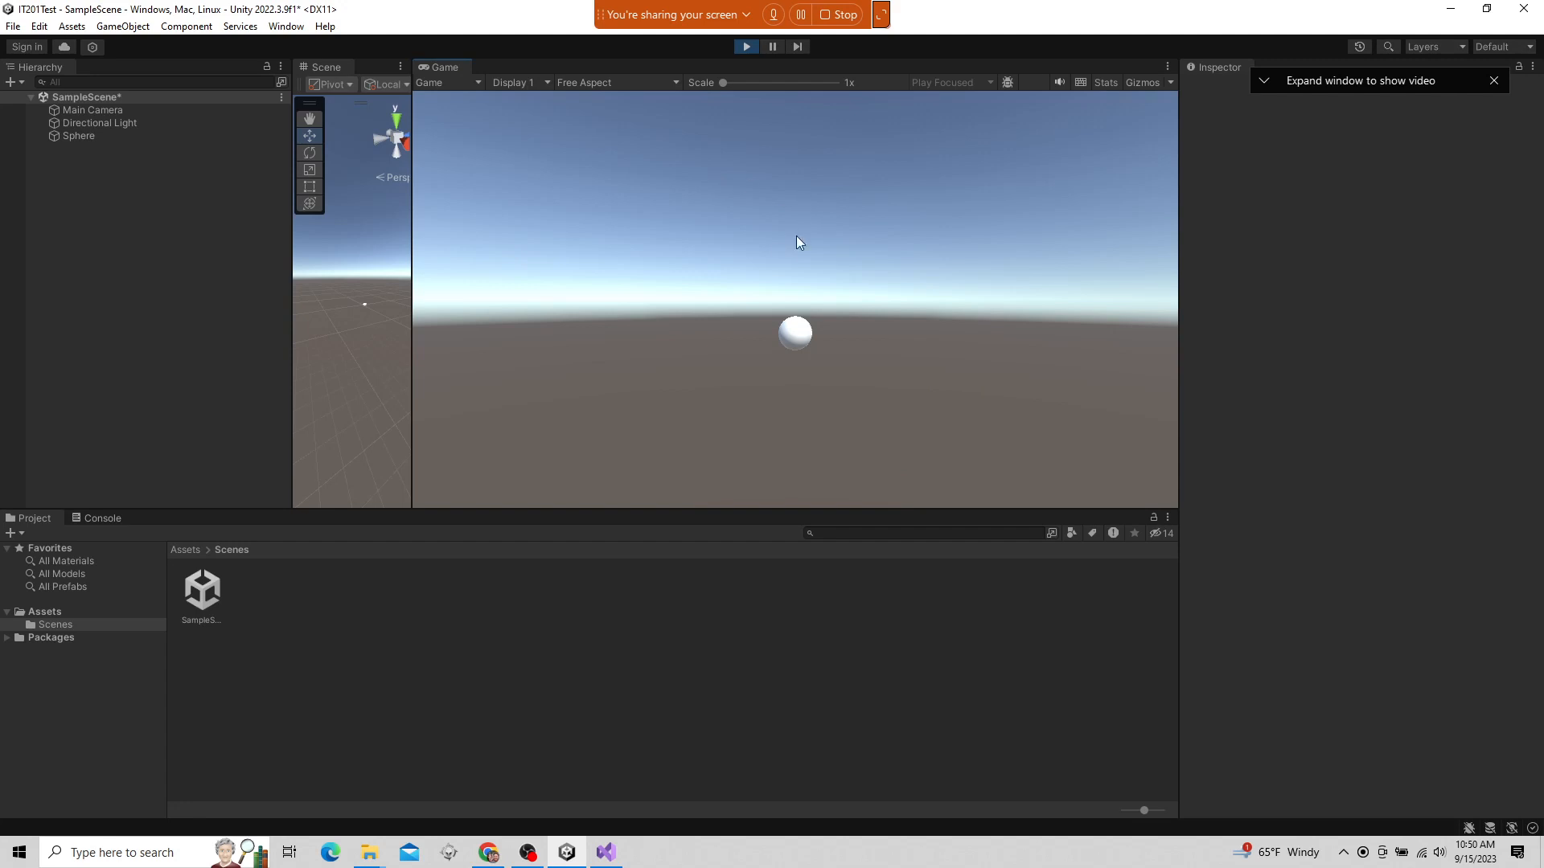
Stop Play mode and widen the Scene window until it takes slightly more than half of the space shared with the Game window
click(746, 47)
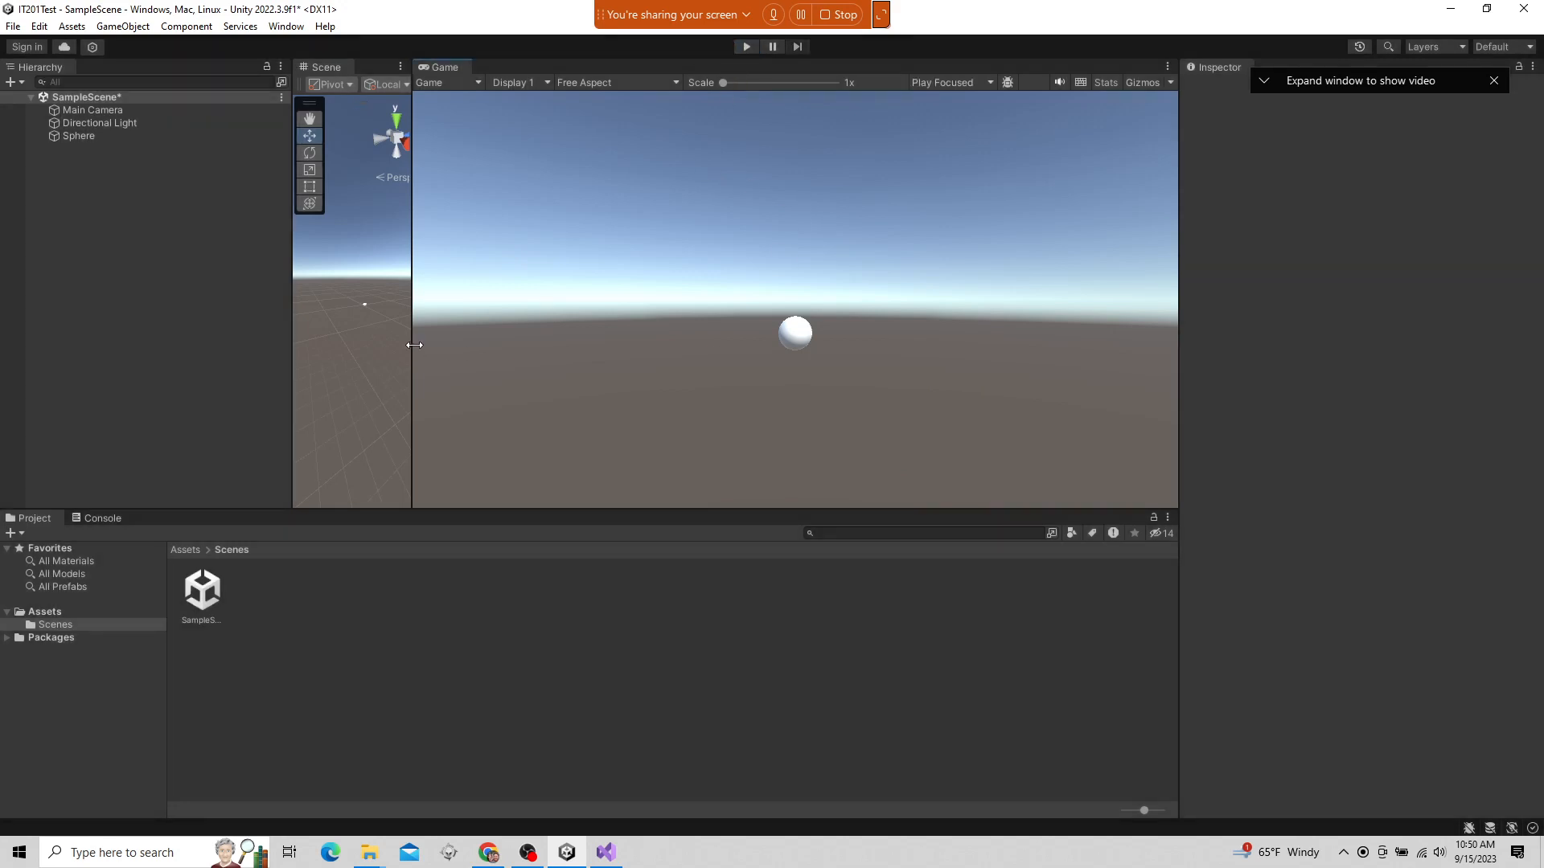
drag(412, 343, 765, 333)
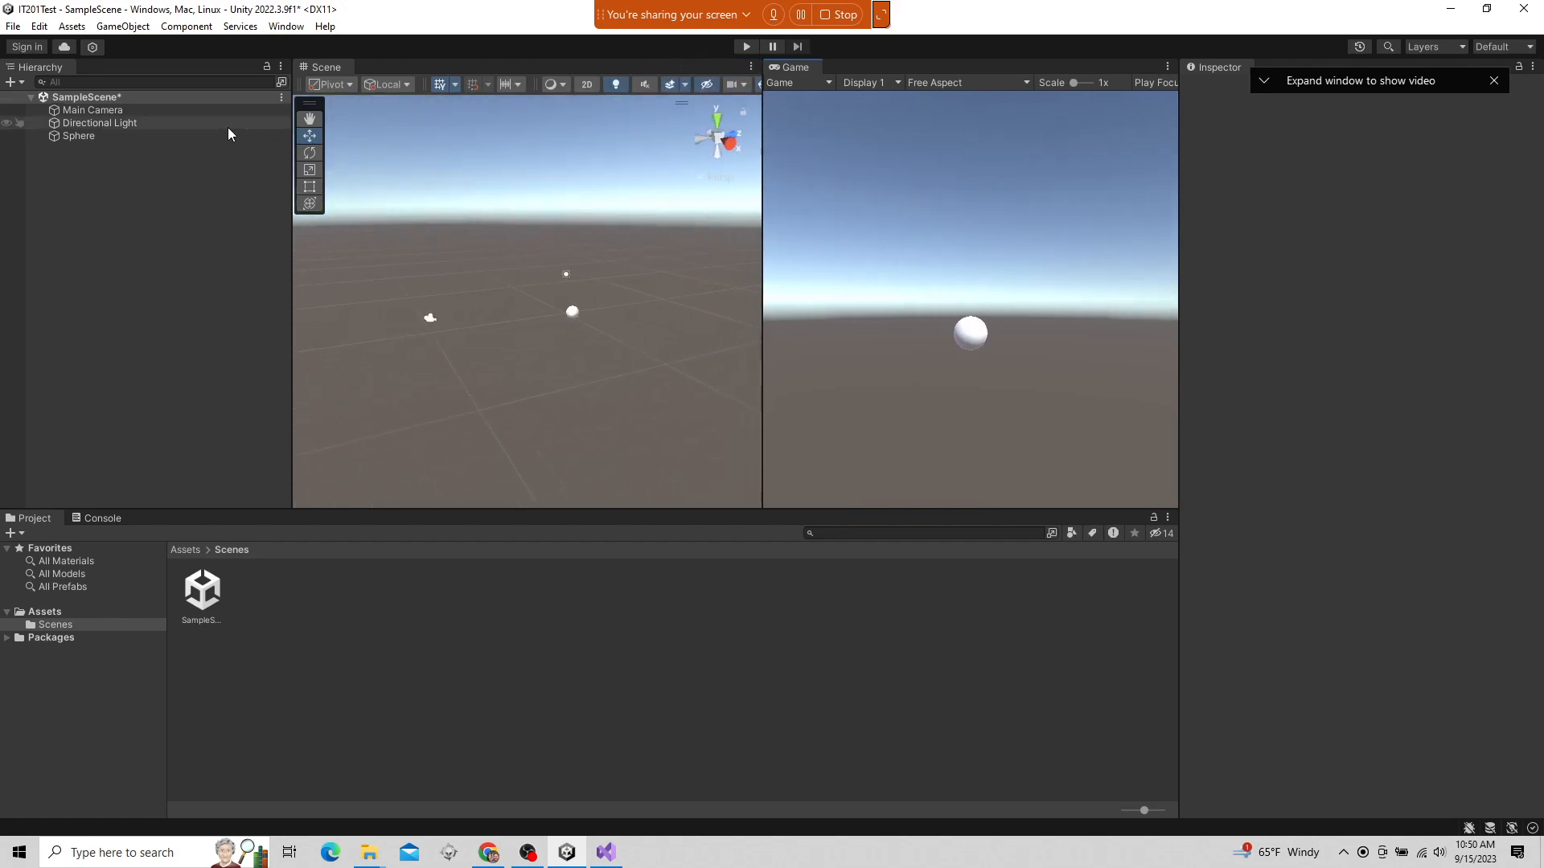
Select Main Camera, Directional Light and Sphere in the Hierarchy one after another and examine their components in the Inspector
click(189, 111)
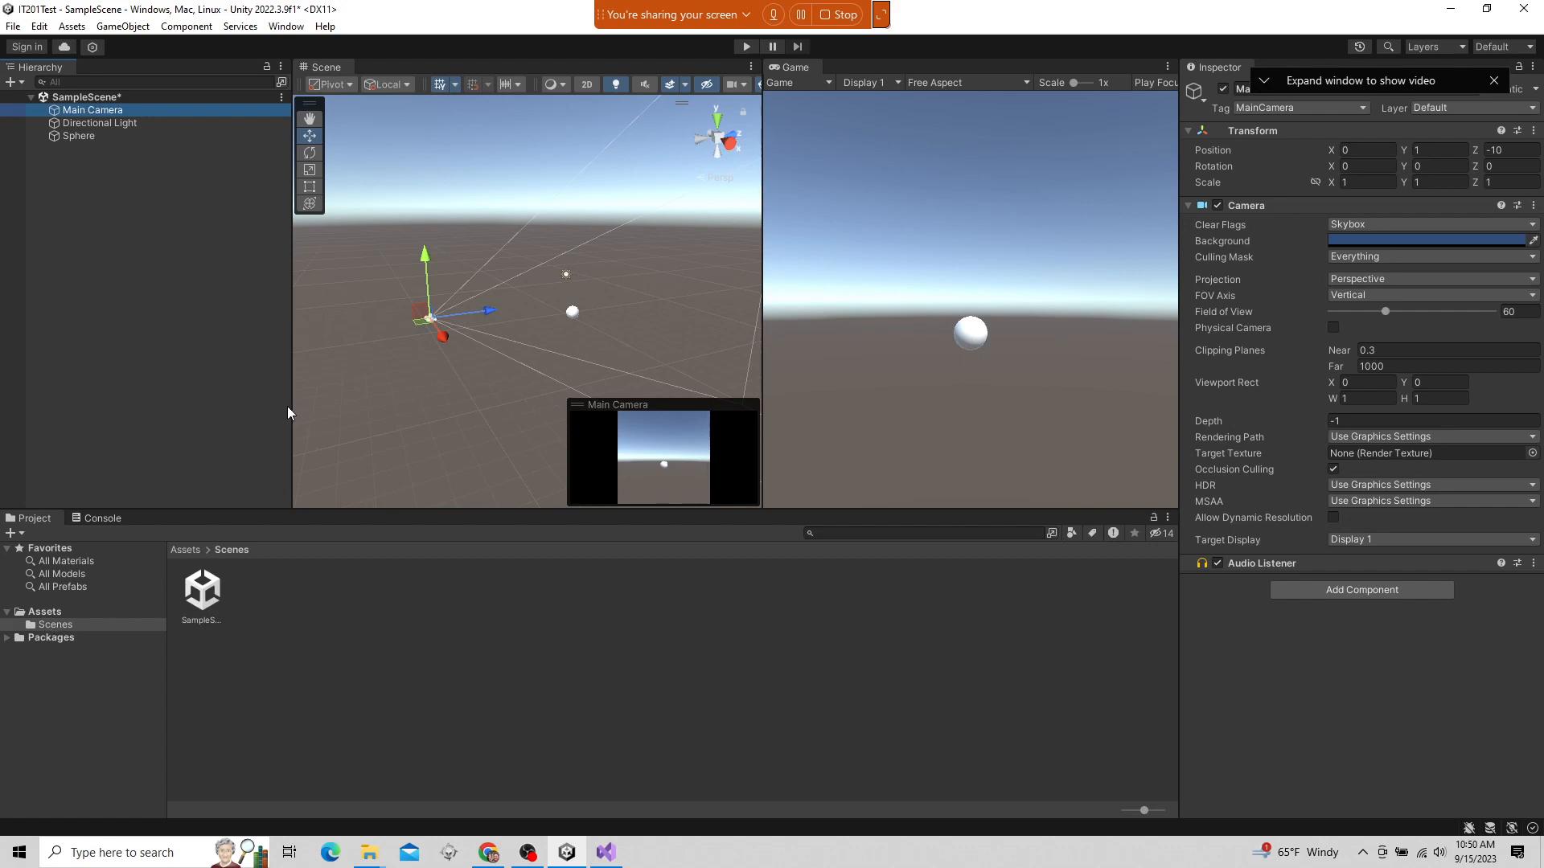
click(87, 122)
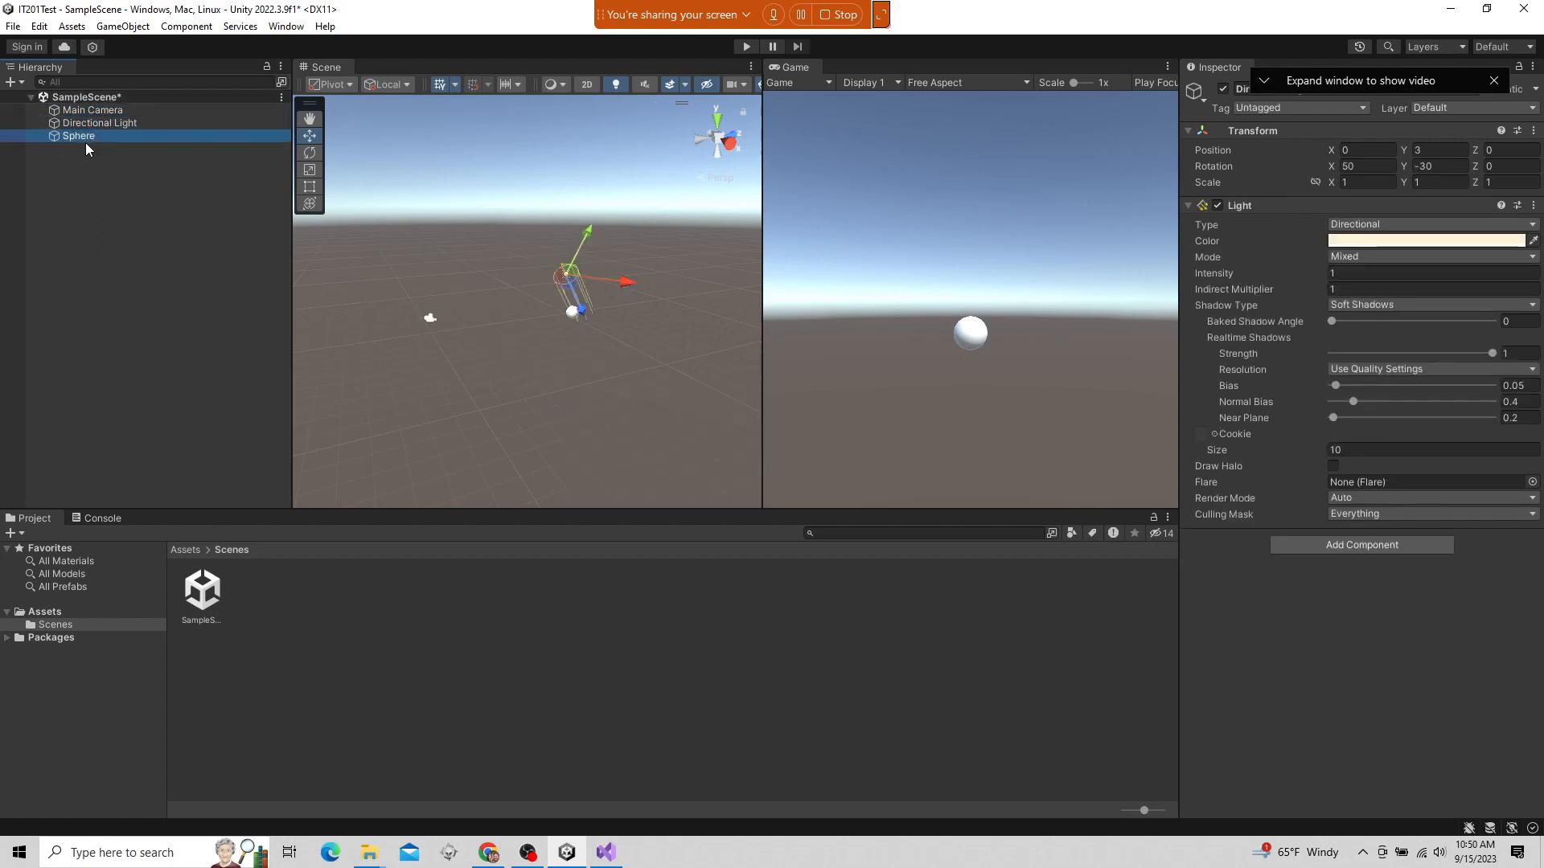
click(93, 109)
click(88, 136)
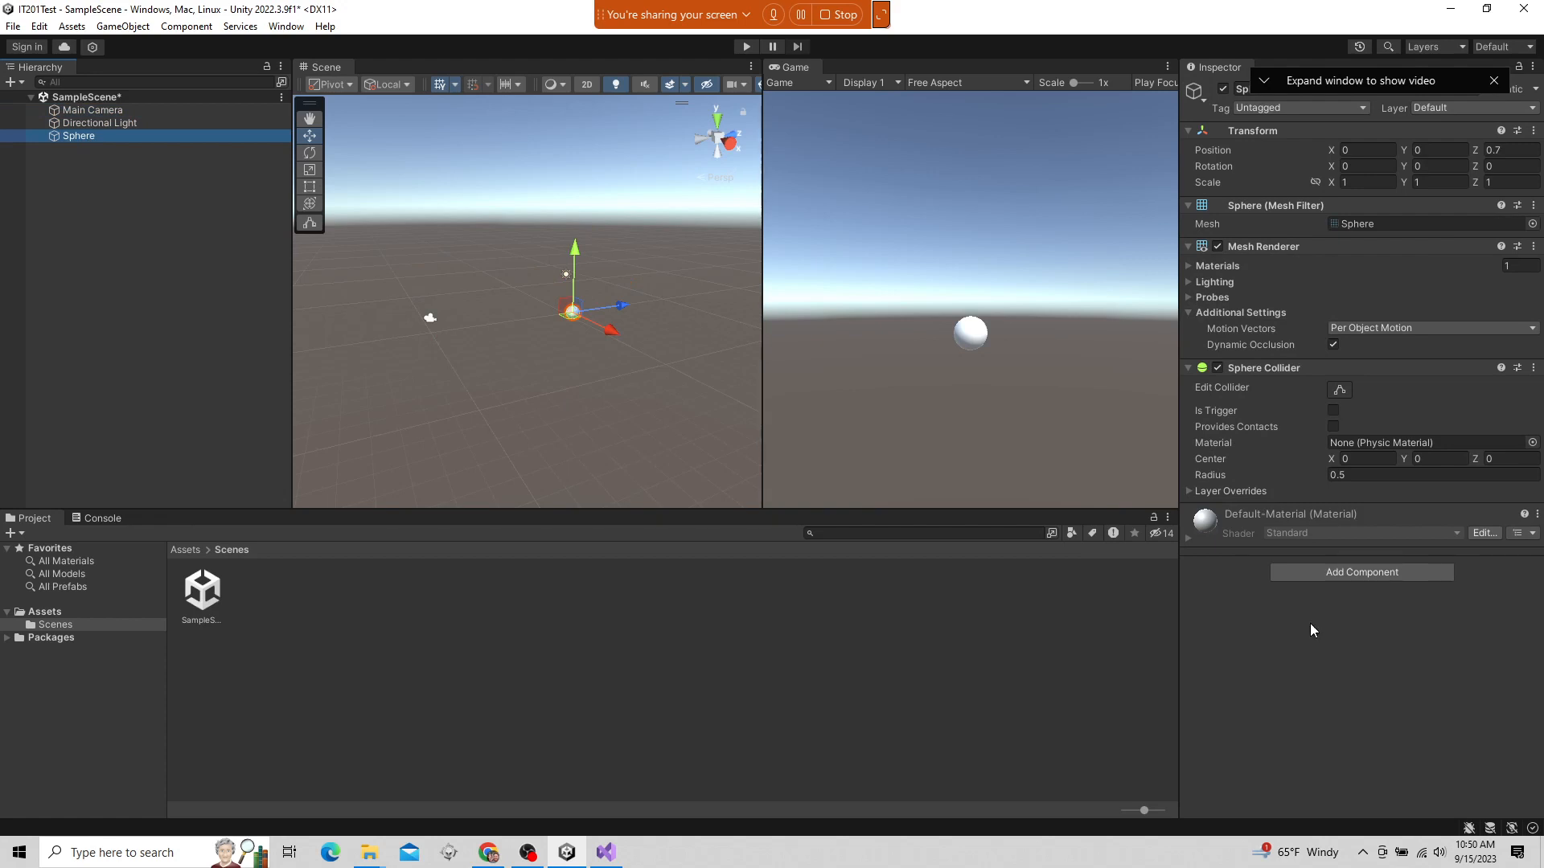
Examine the Assets folder alongside Main Camera, open its Scenes folder and select the SampleScene asset
click(44, 613)
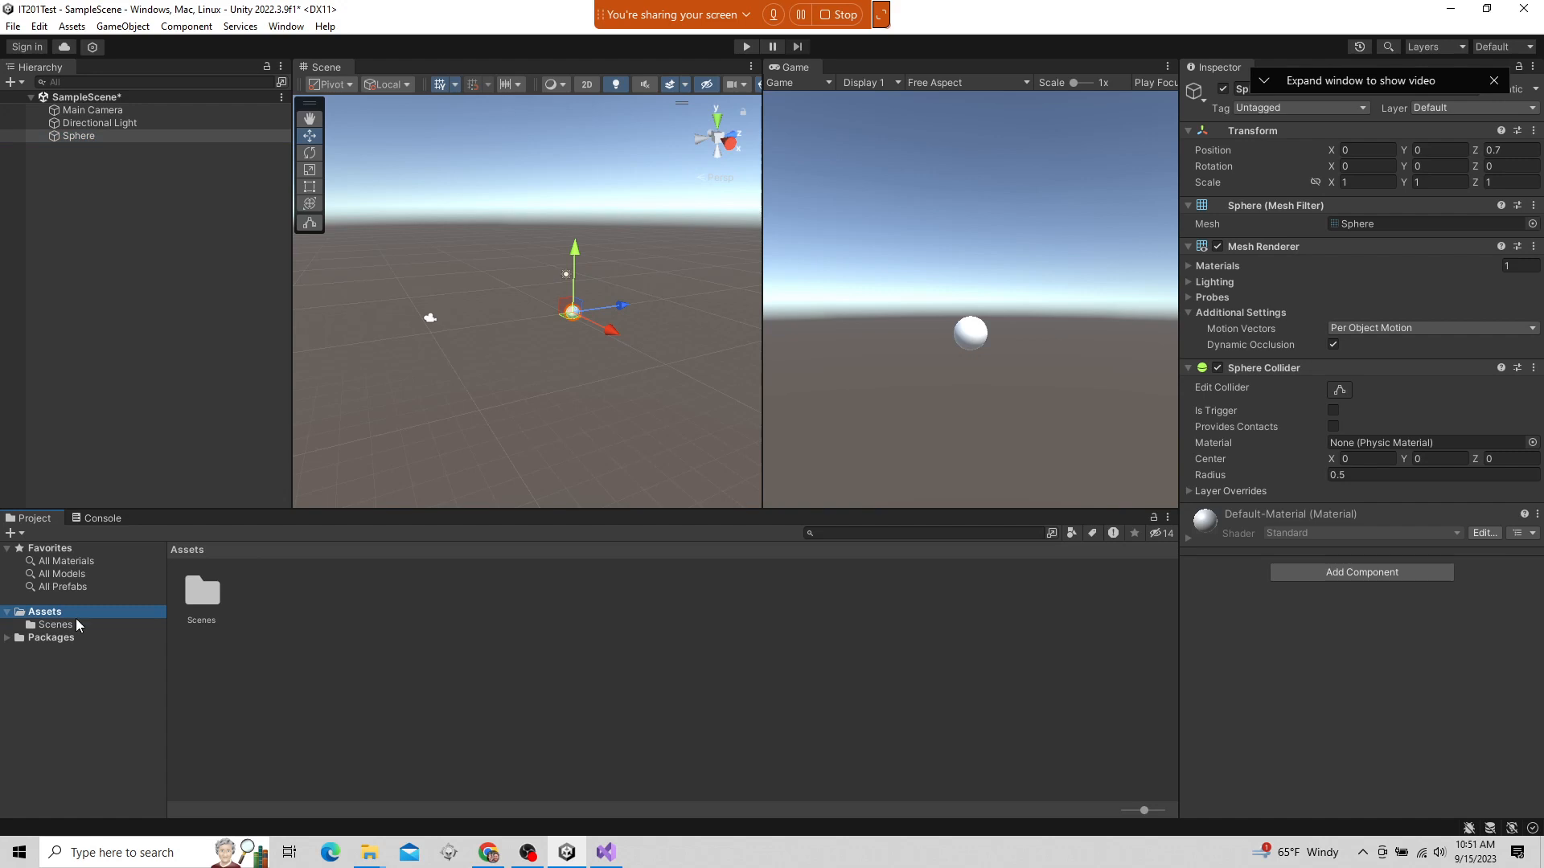
click(83, 114)
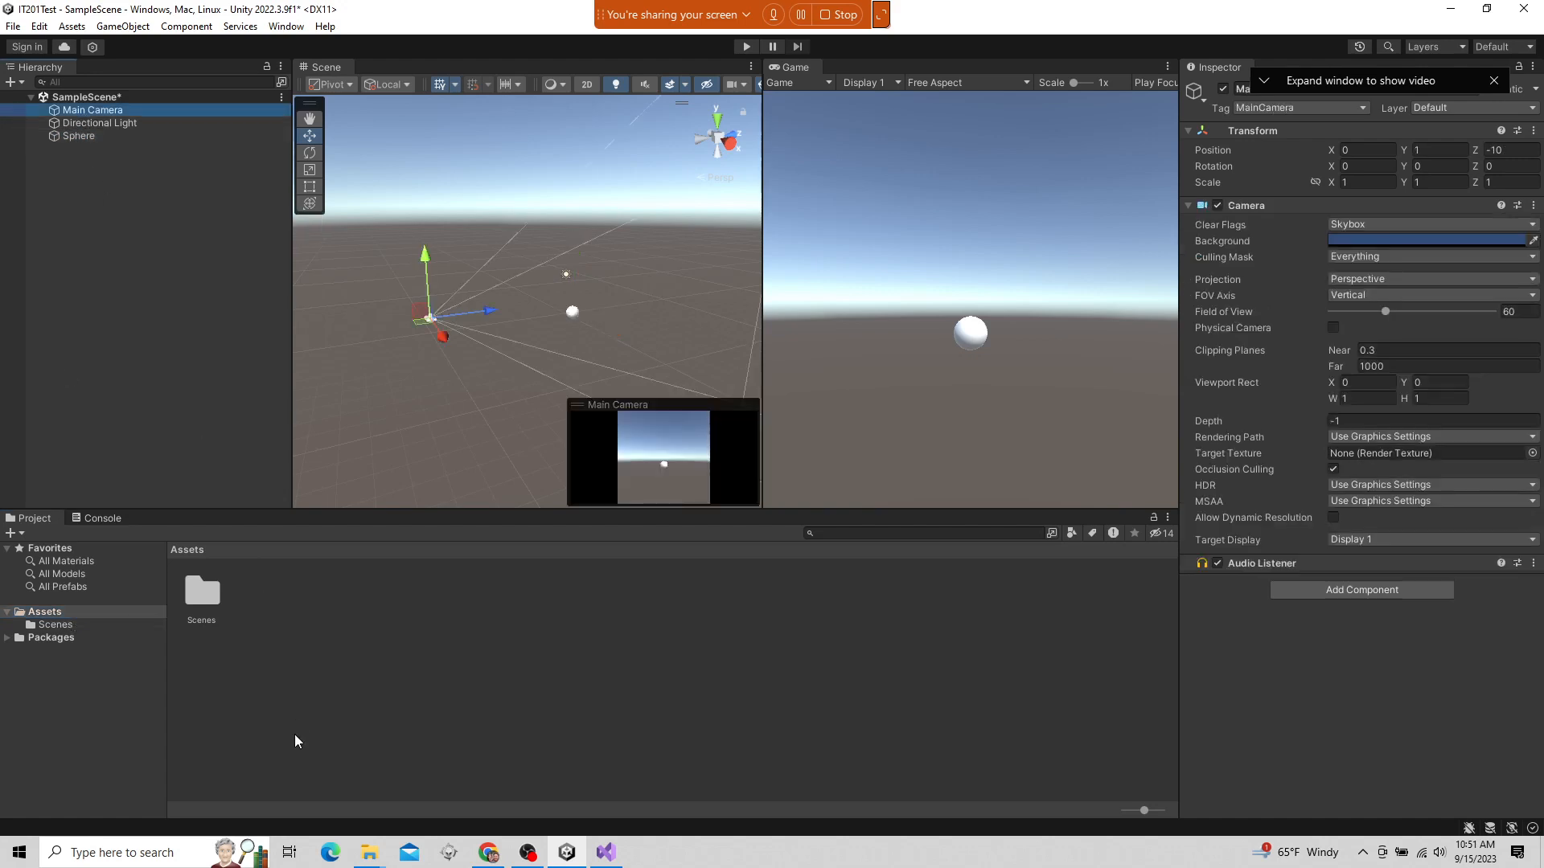
click(86, 622)
click(207, 572)
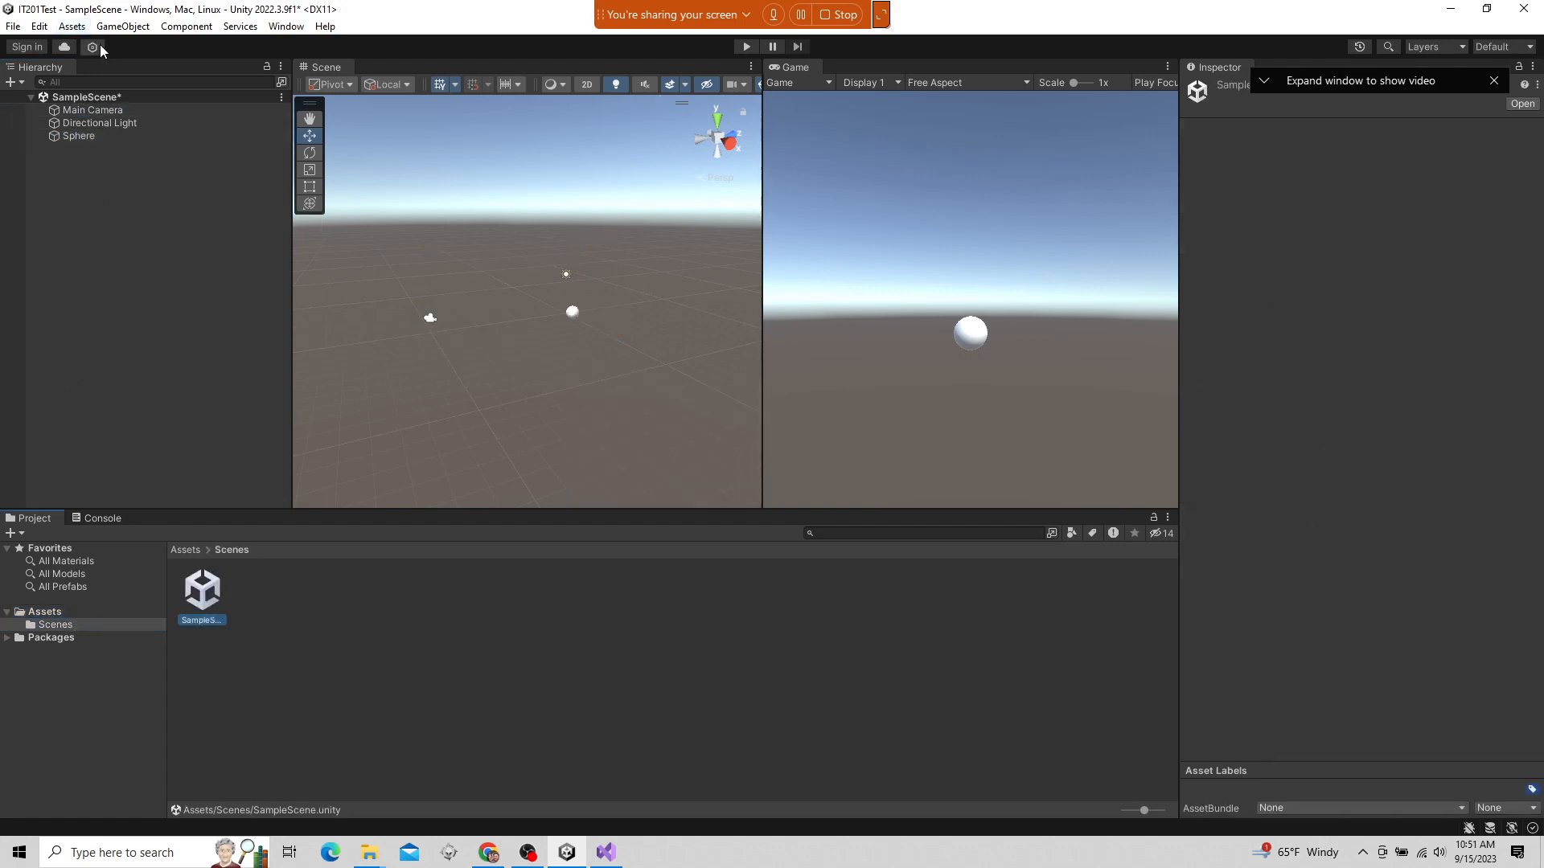
Select Main Camera and examine its name, the available tags and its Transform values in the Inspector
click(102, 112)
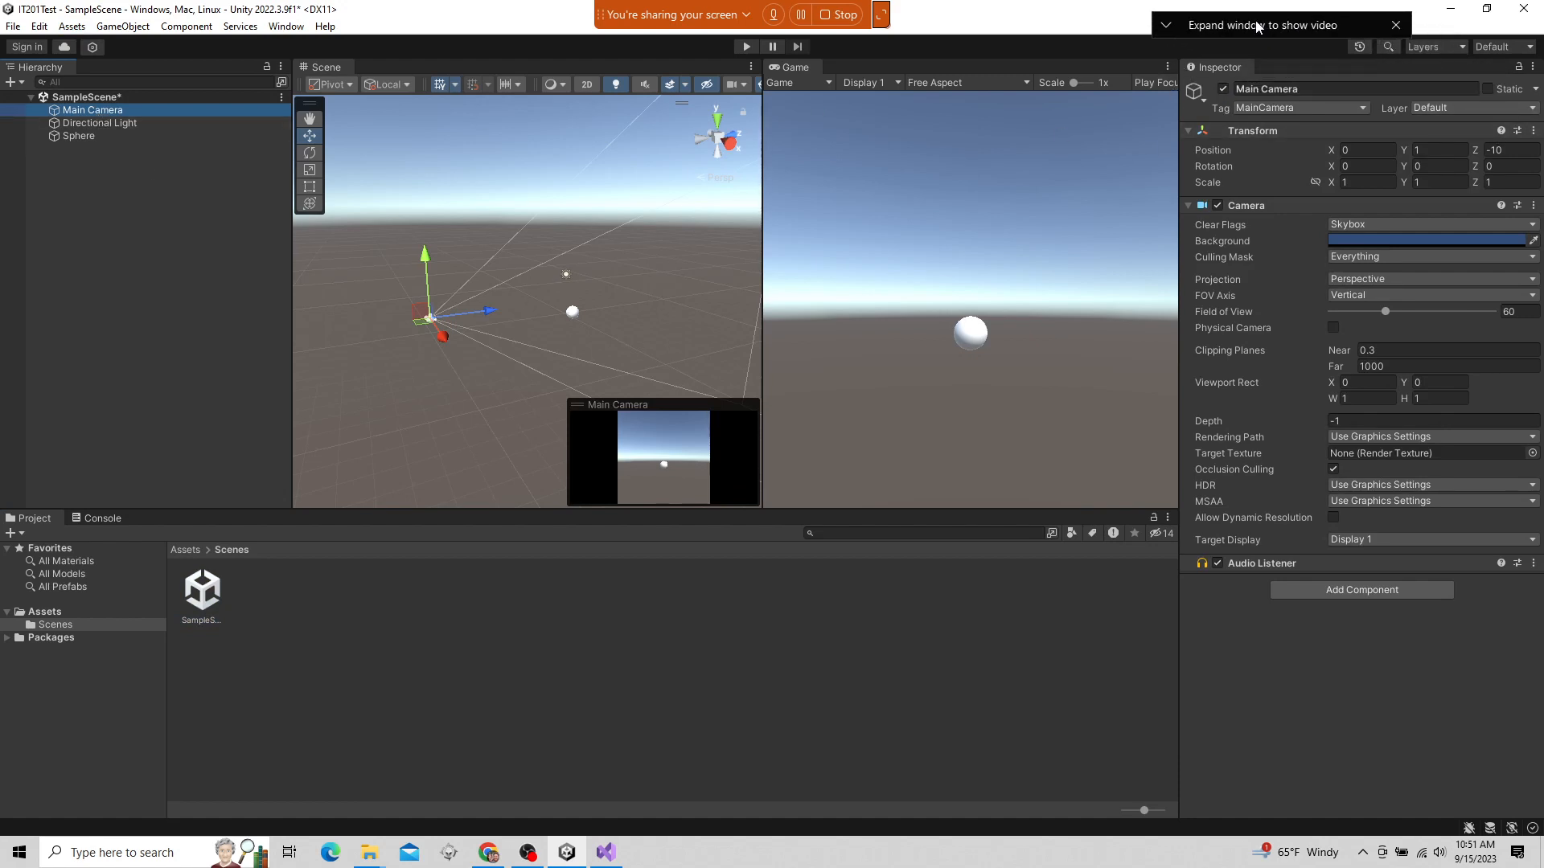
click(1242, 89)
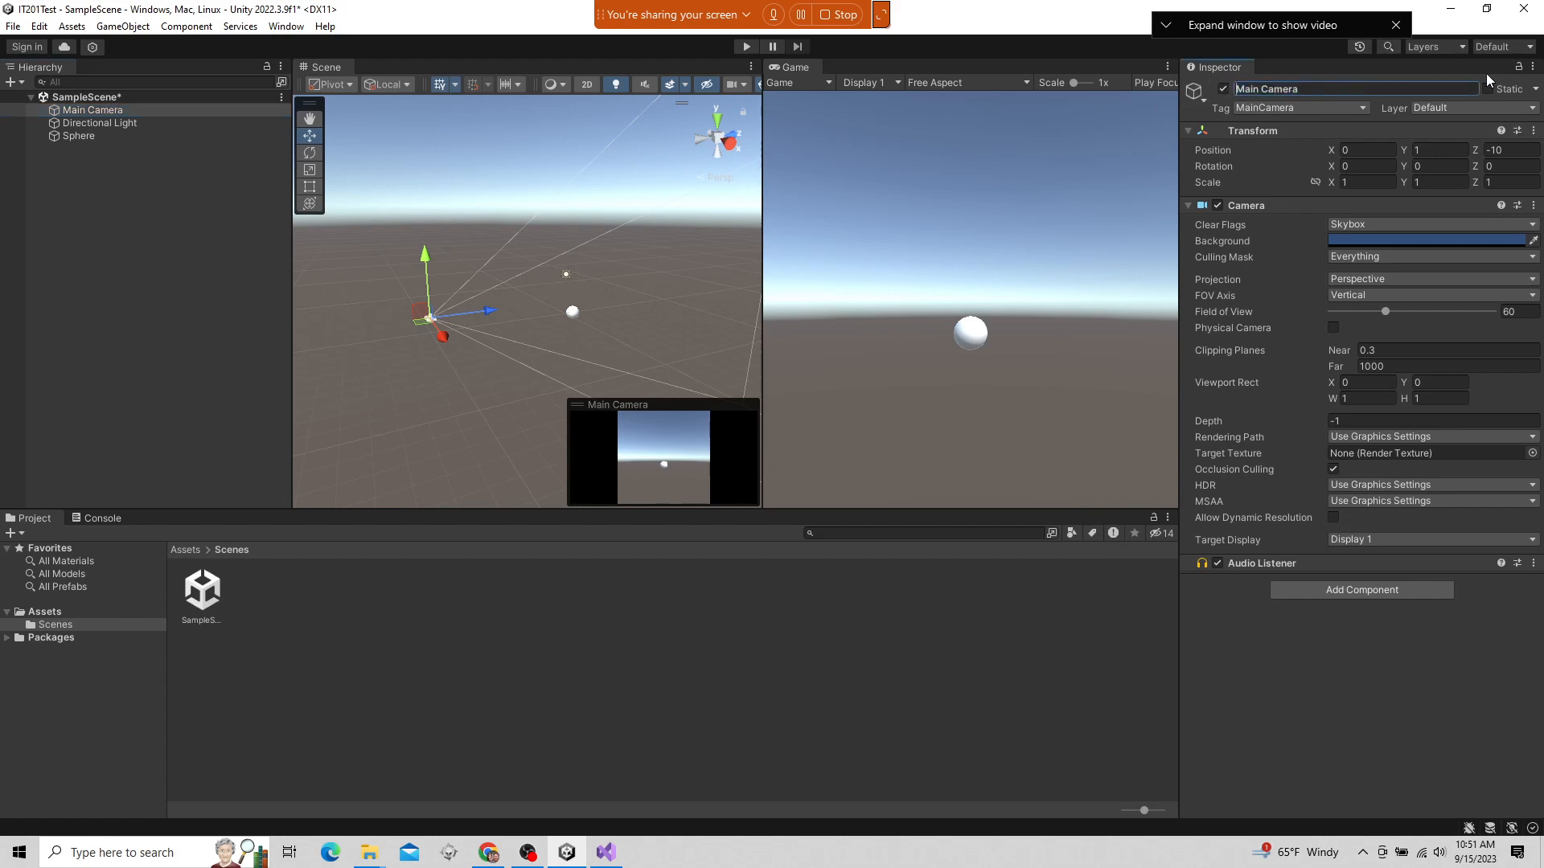
click(1284, 90)
click(1362, 107)
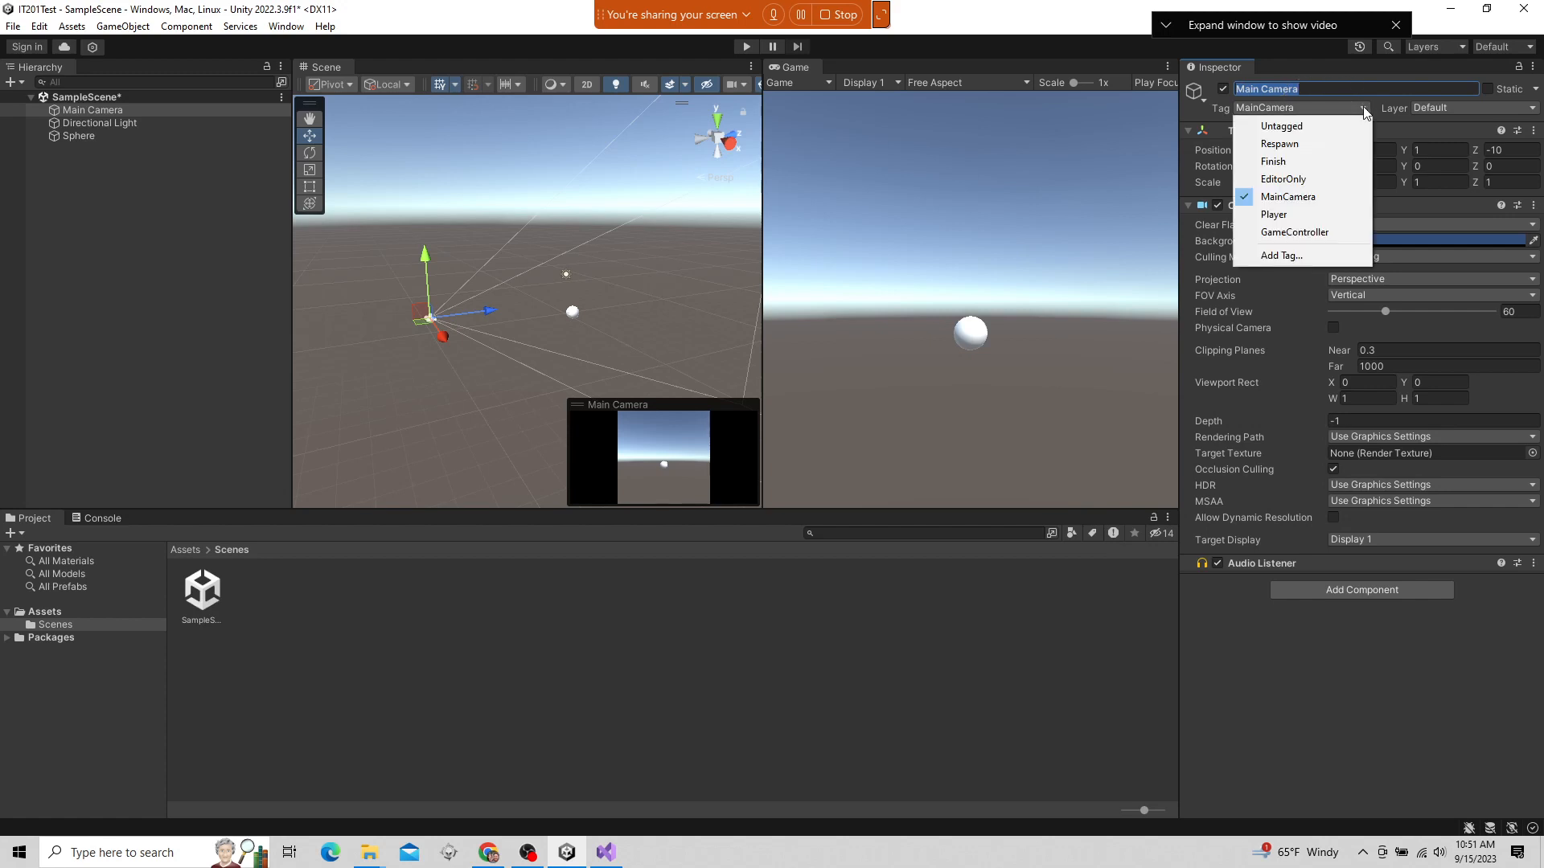
click(1395, 124)
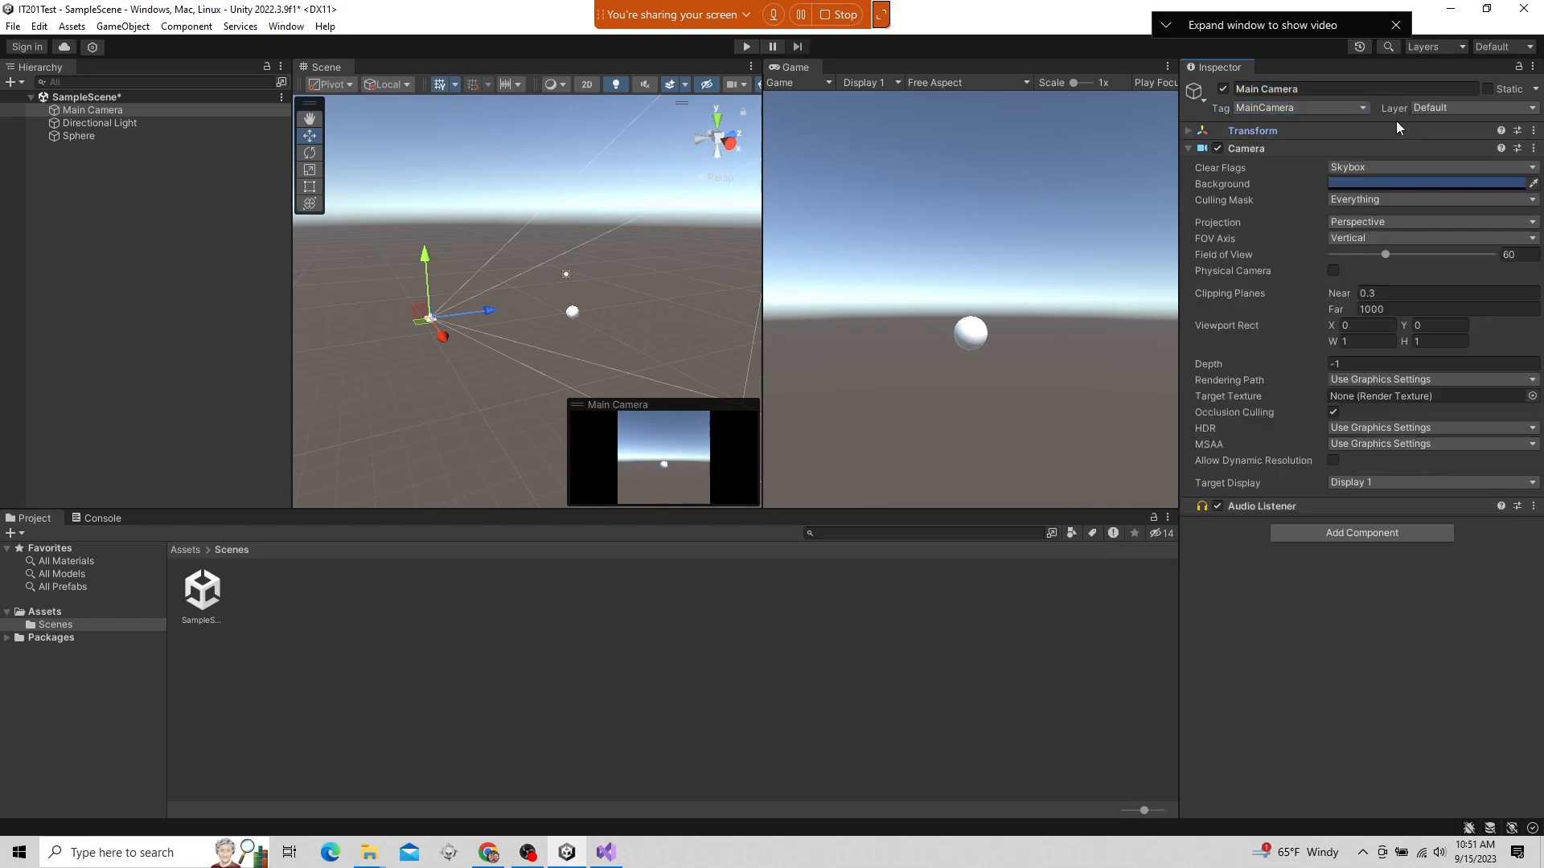
click(1383, 125)
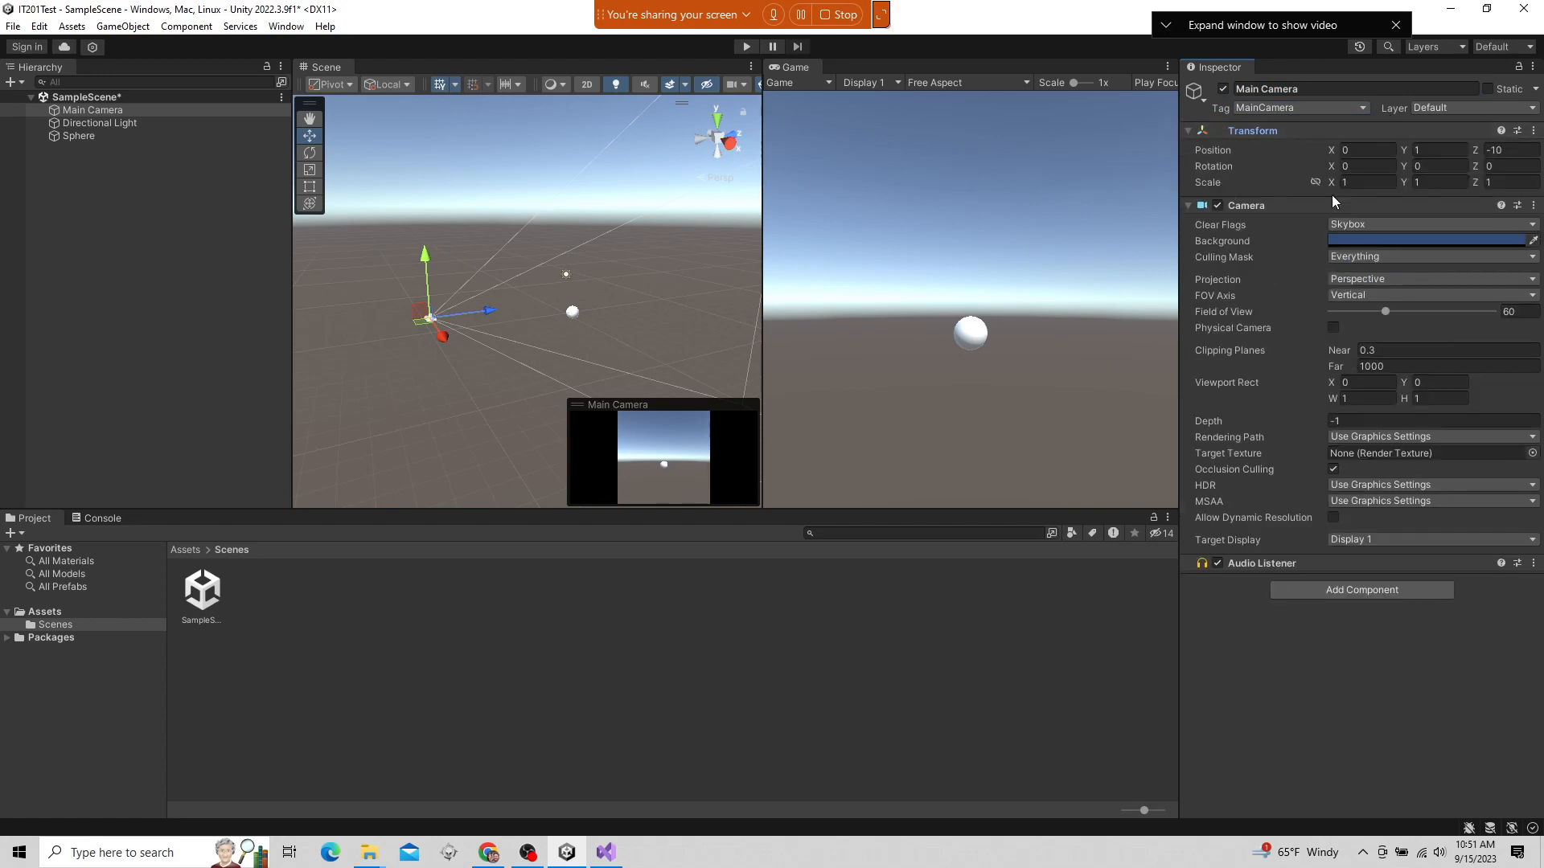
Toggle the Transform and Camera components of Main Camera, leaving both collapsed
click(1190, 132)
click(1189, 149)
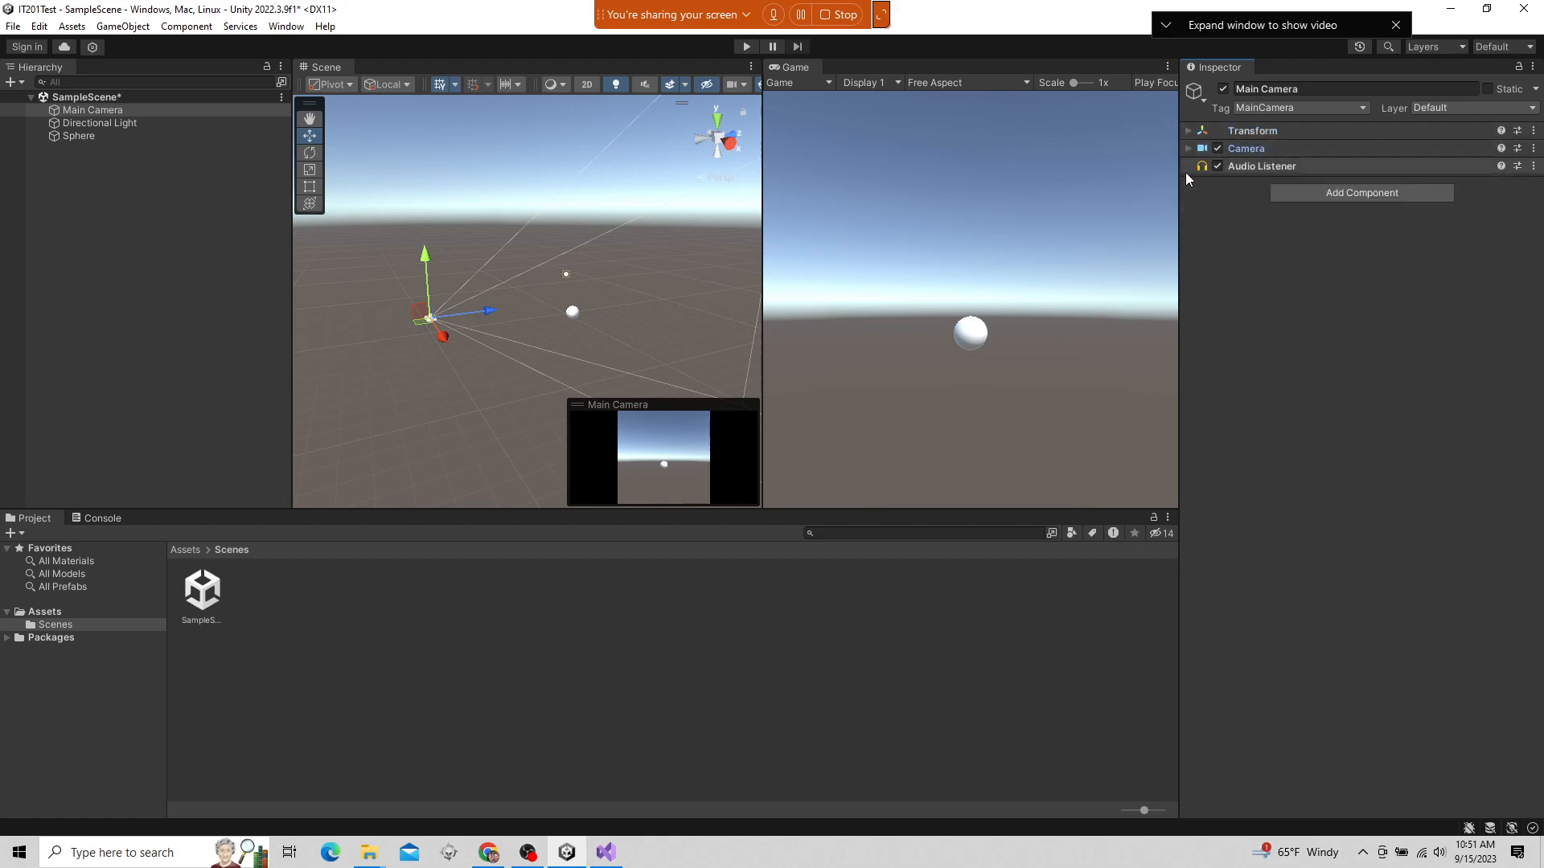
click(1189, 149)
click(1189, 131)
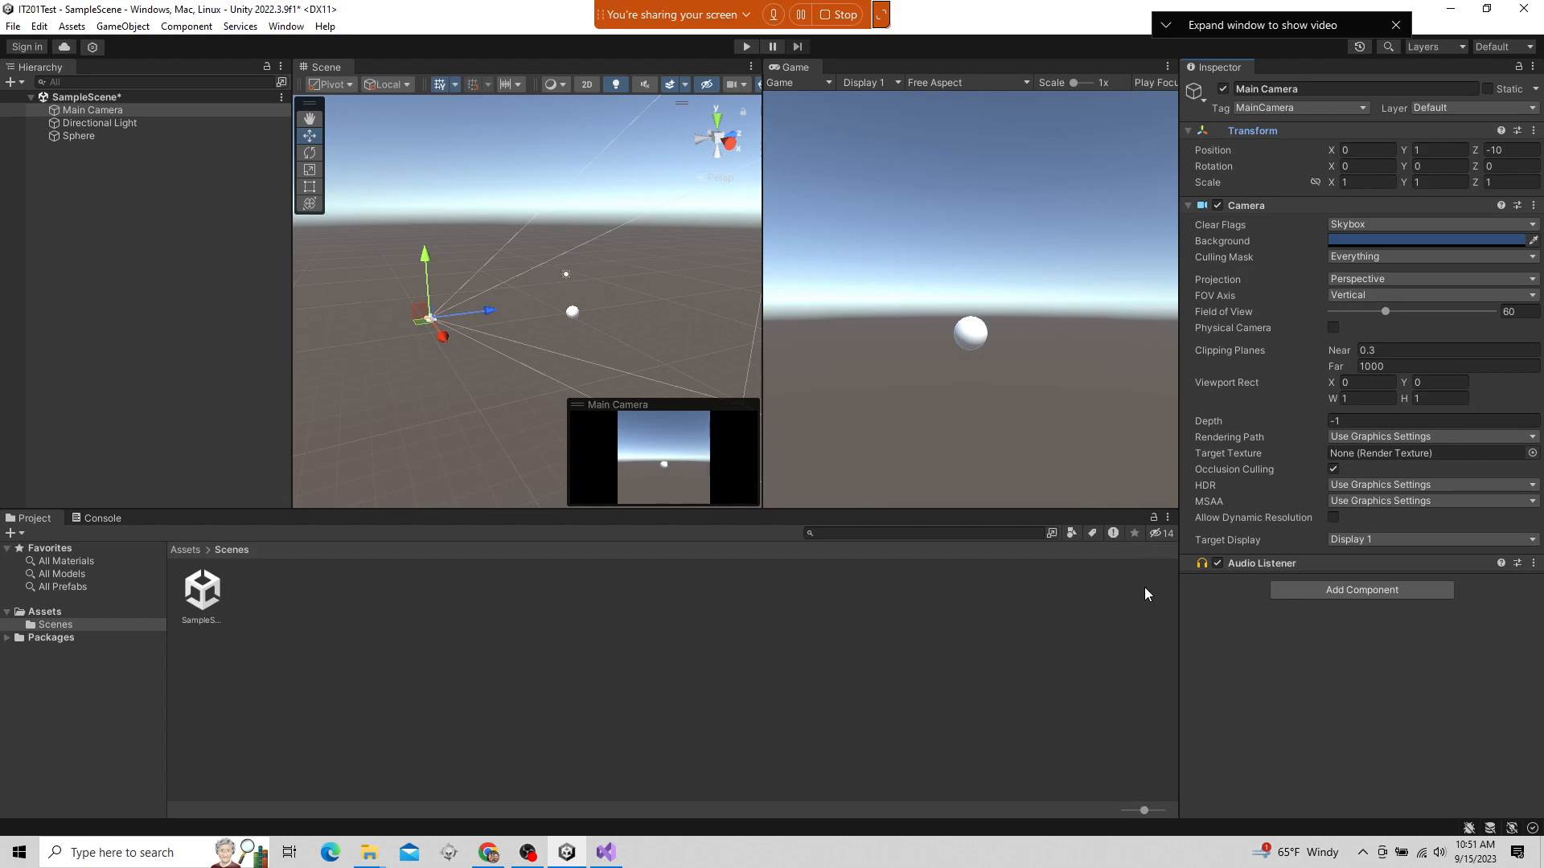
click(1188, 206)
click(1187, 130)
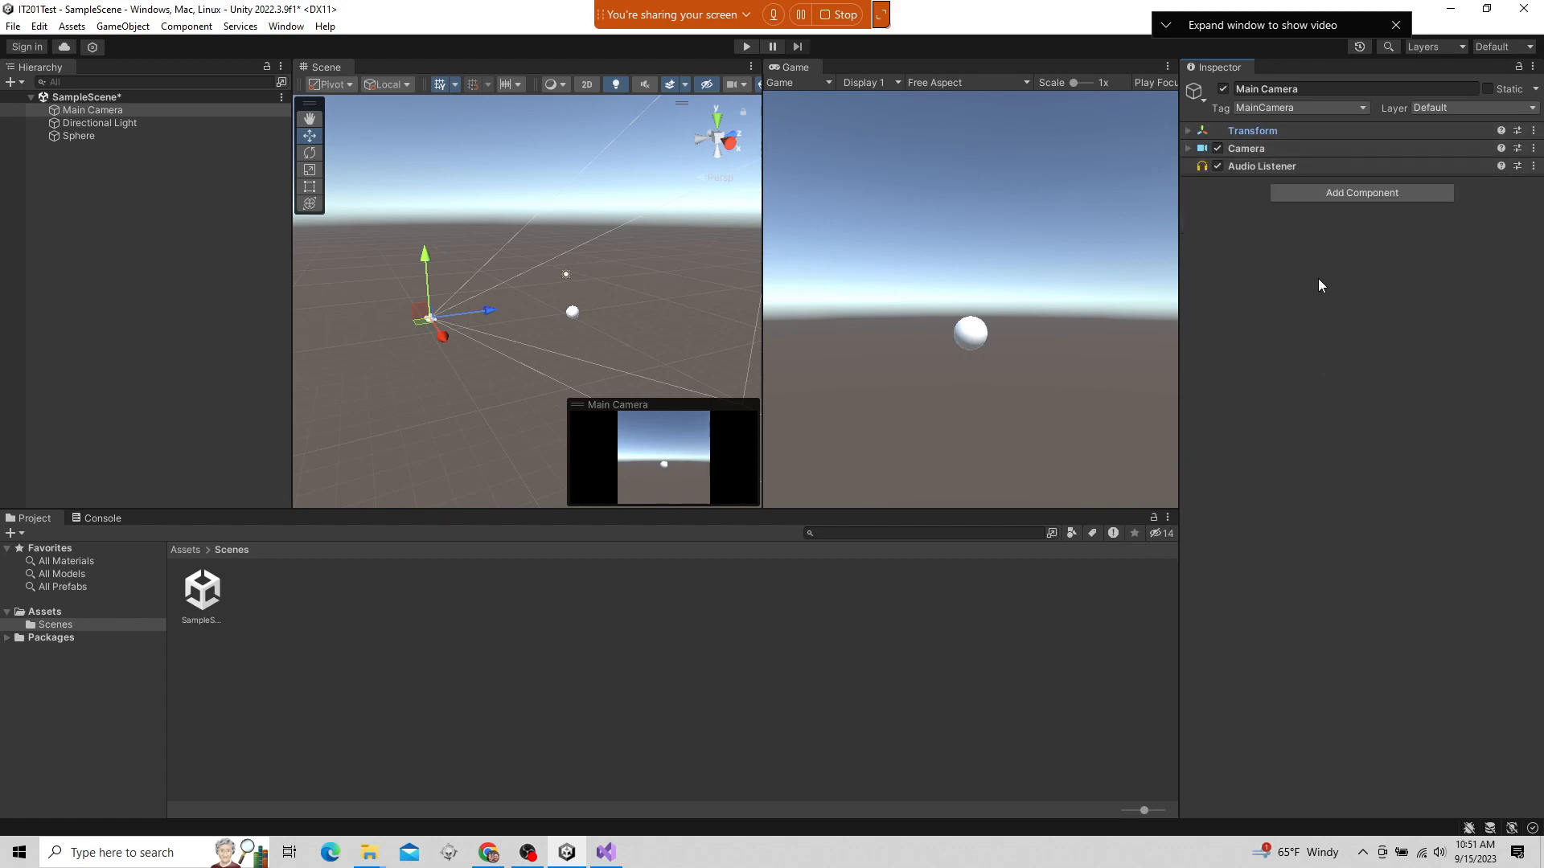
Rename Main Camera to Main Camera1 and save the scene
click(1328, 88)
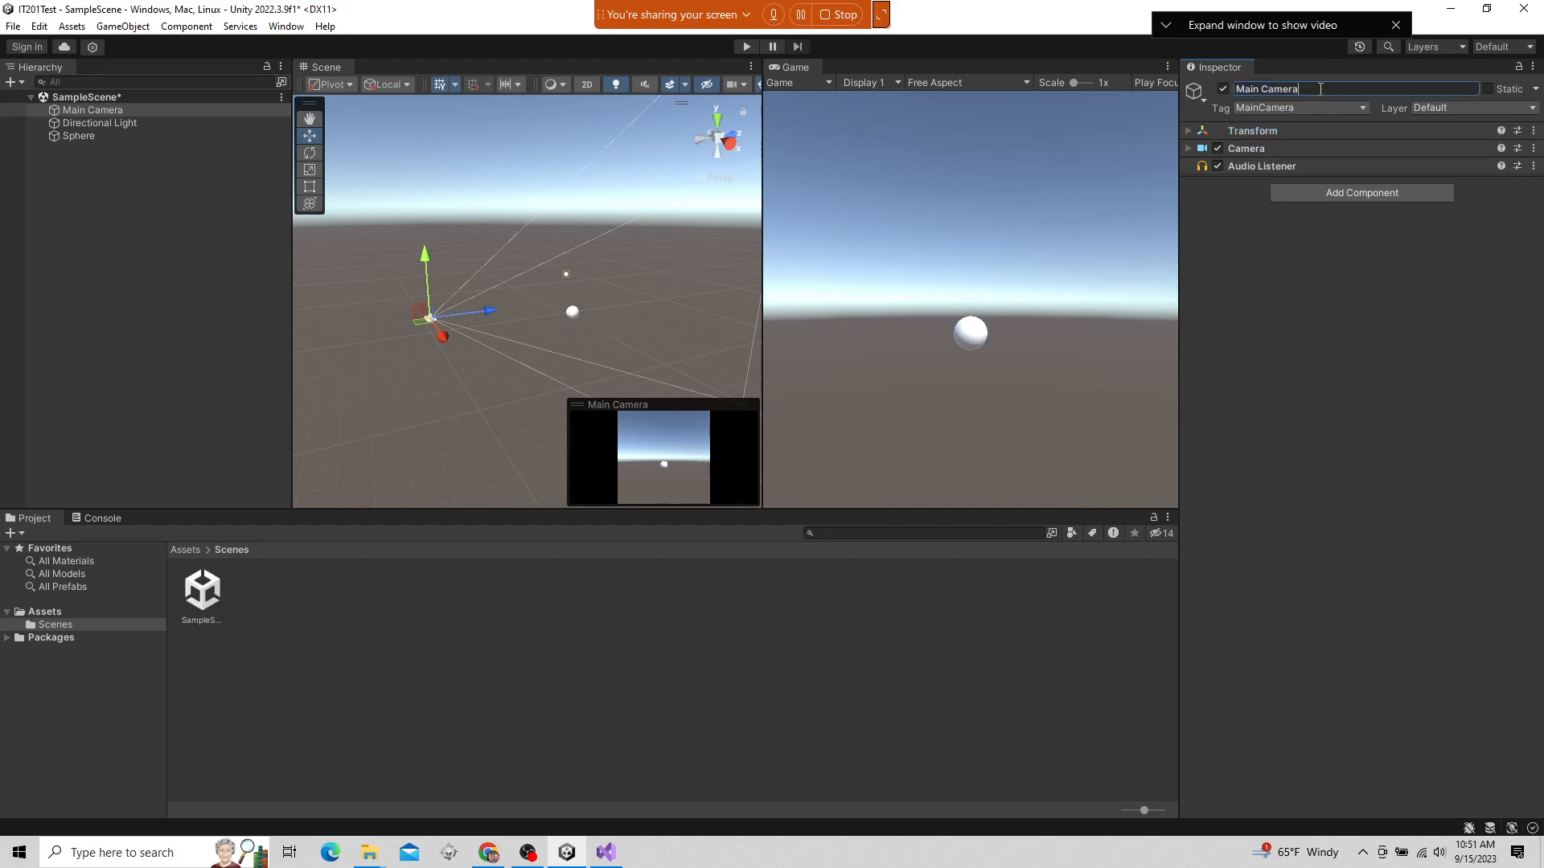
text(1)
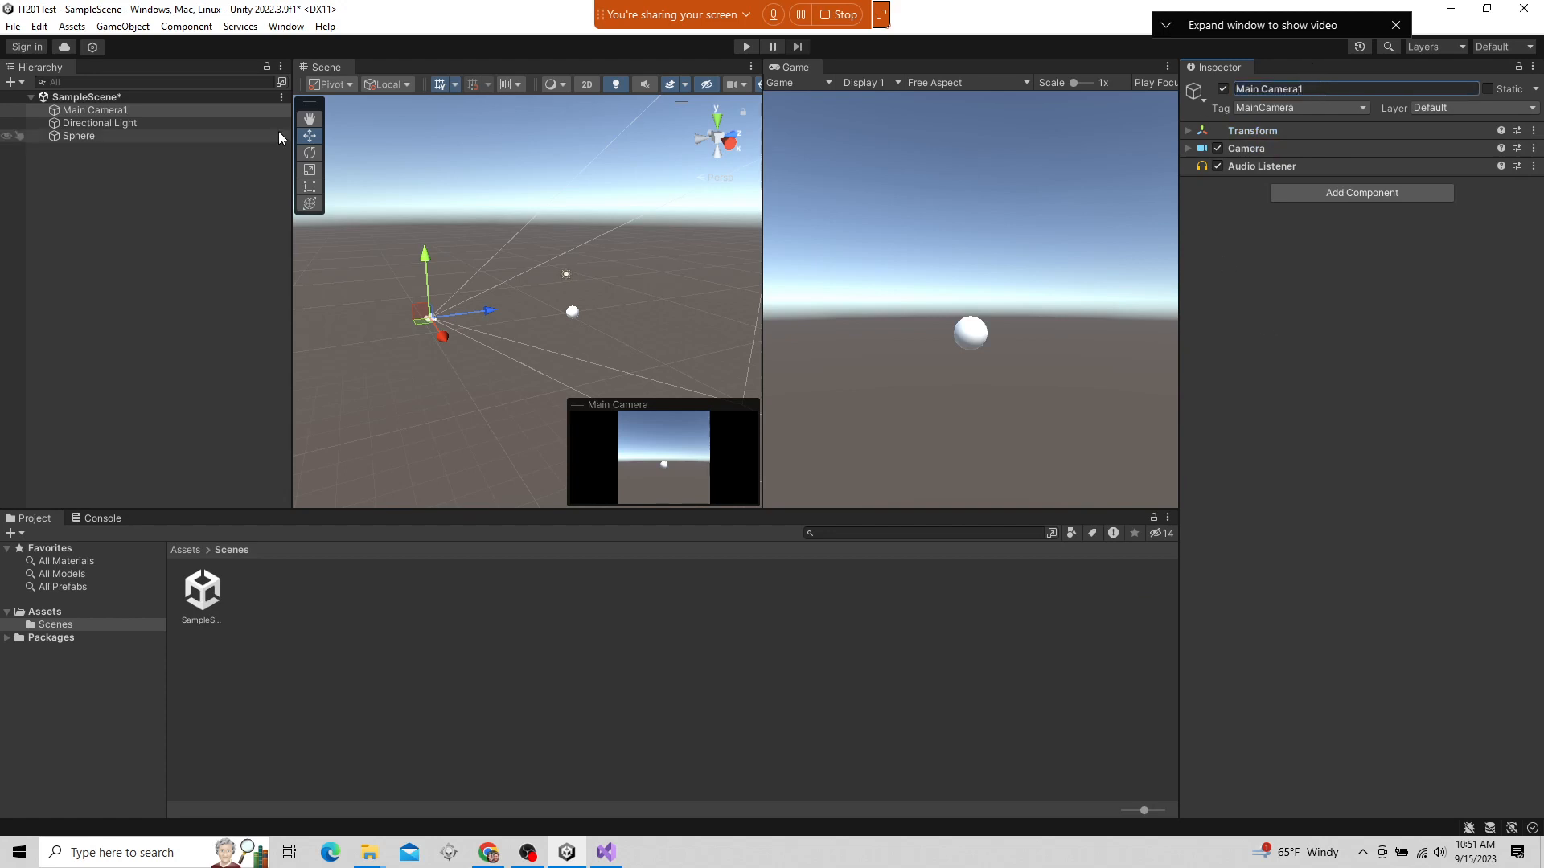
click(120, 111)
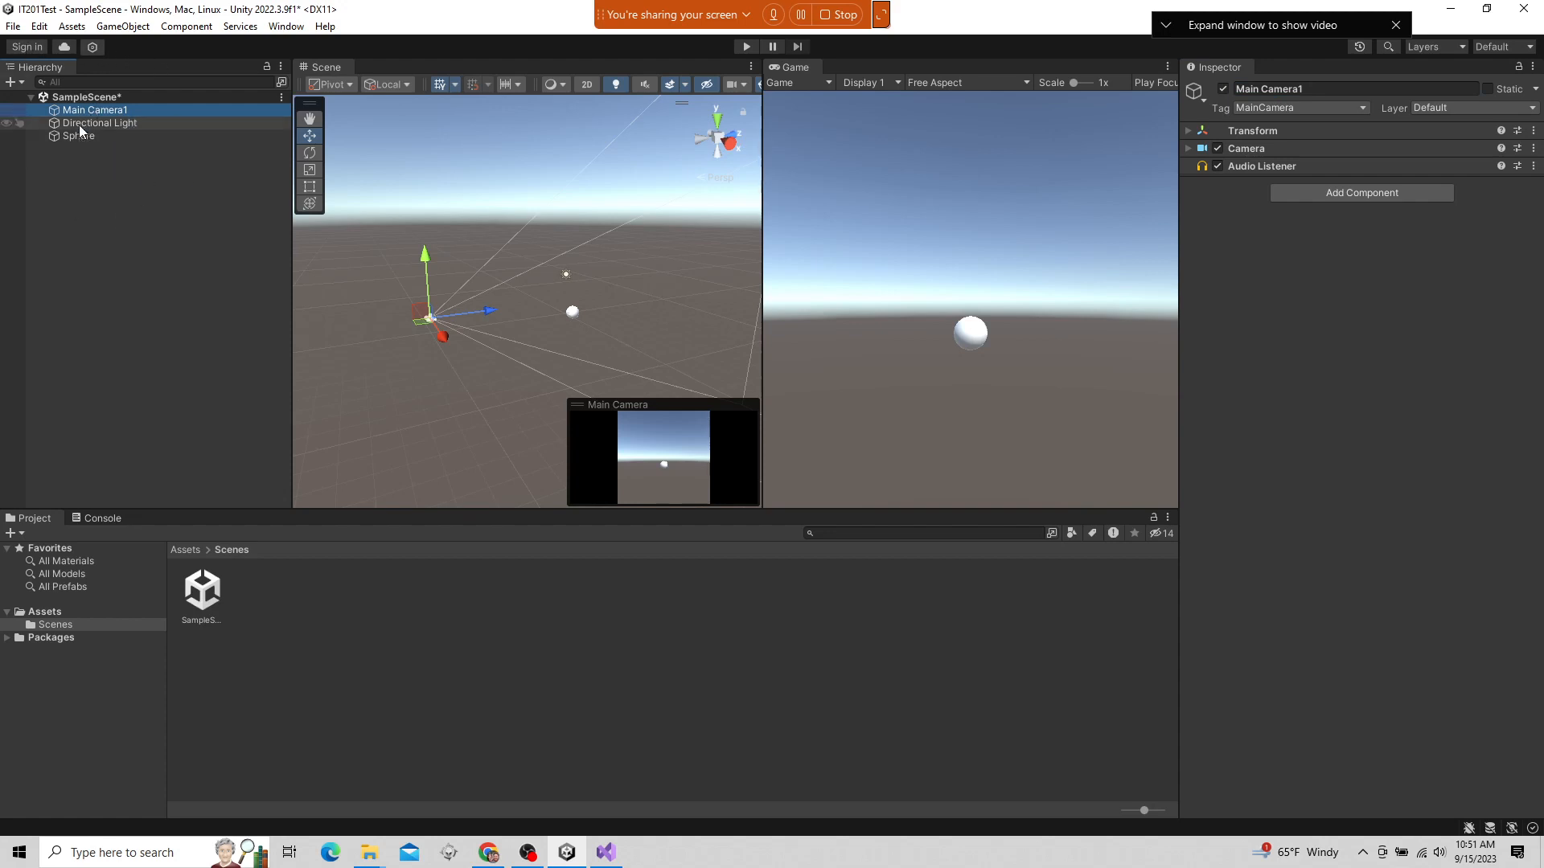
click(15, 27)
click(37, 103)
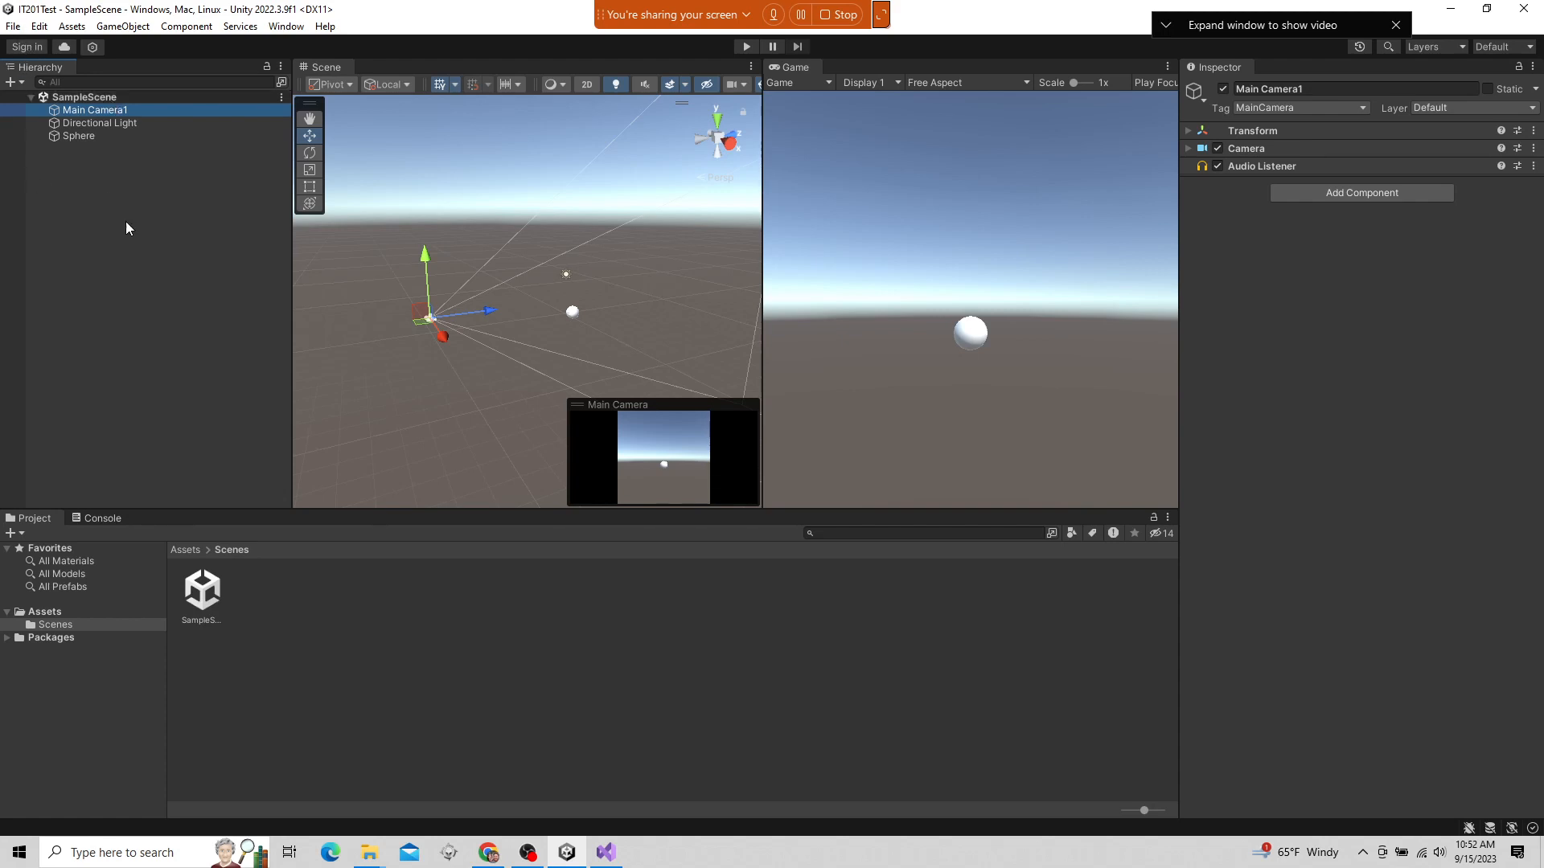
Create a new scene from the Empty template
click(13, 25)
click(32, 41)
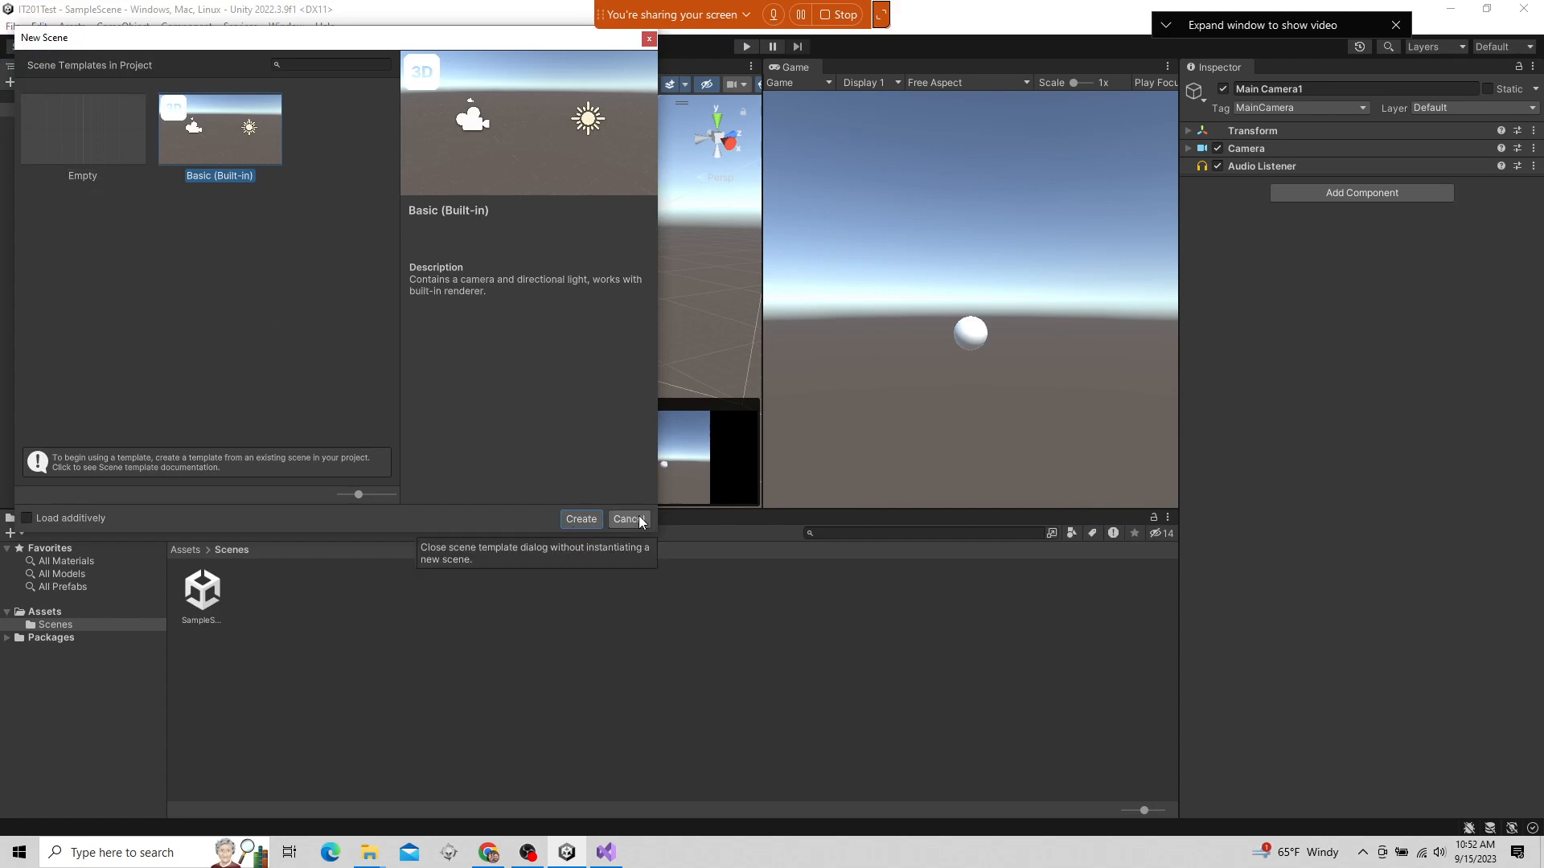
click(95, 129)
click(591, 522)
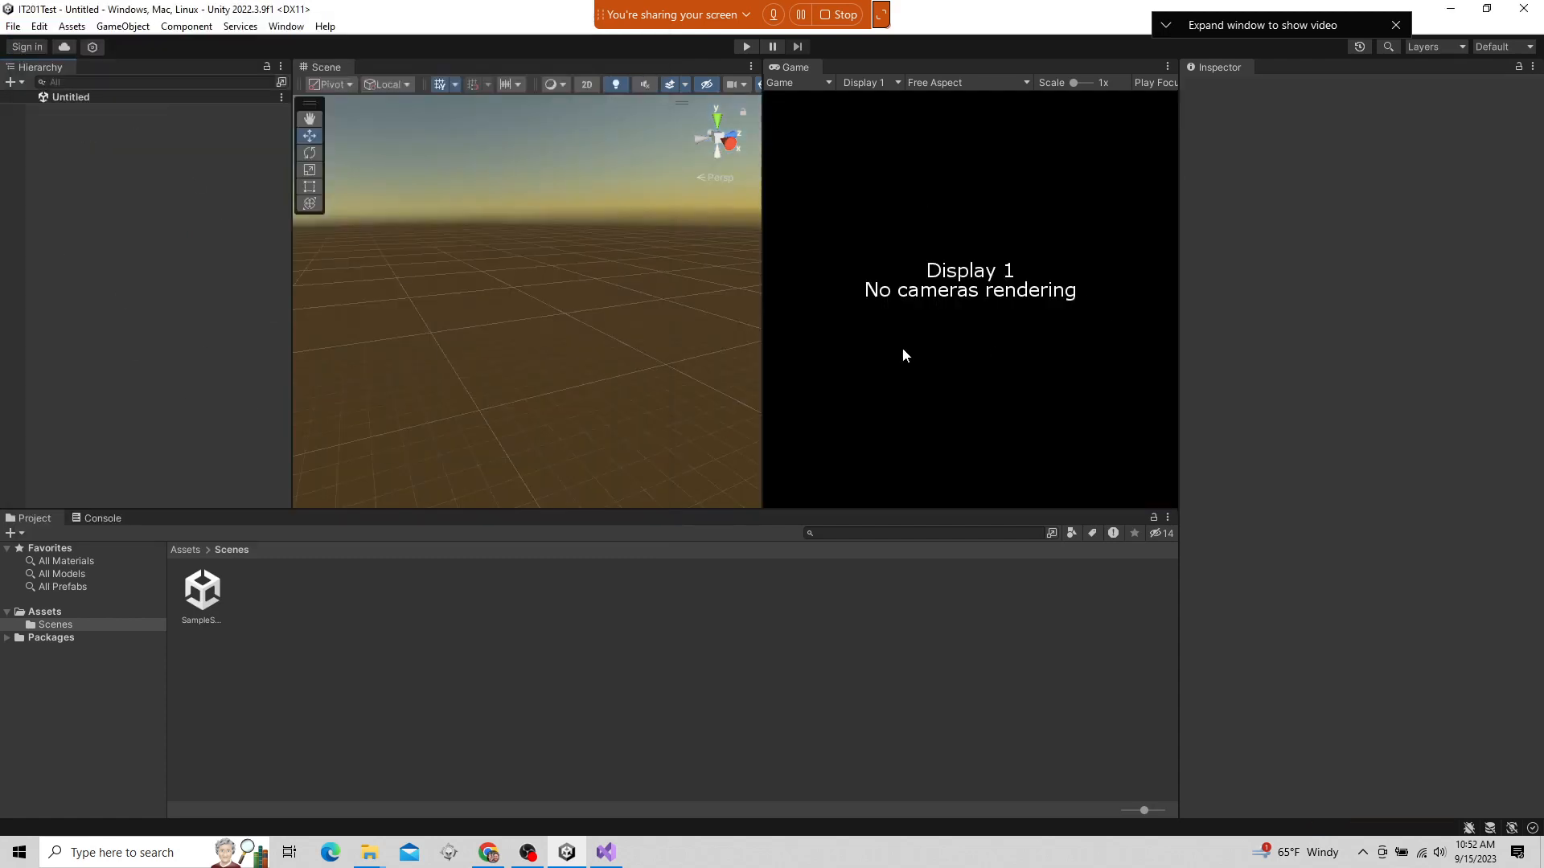
Reopen SampleScene from the project's Scenes folder
click(188, 594)
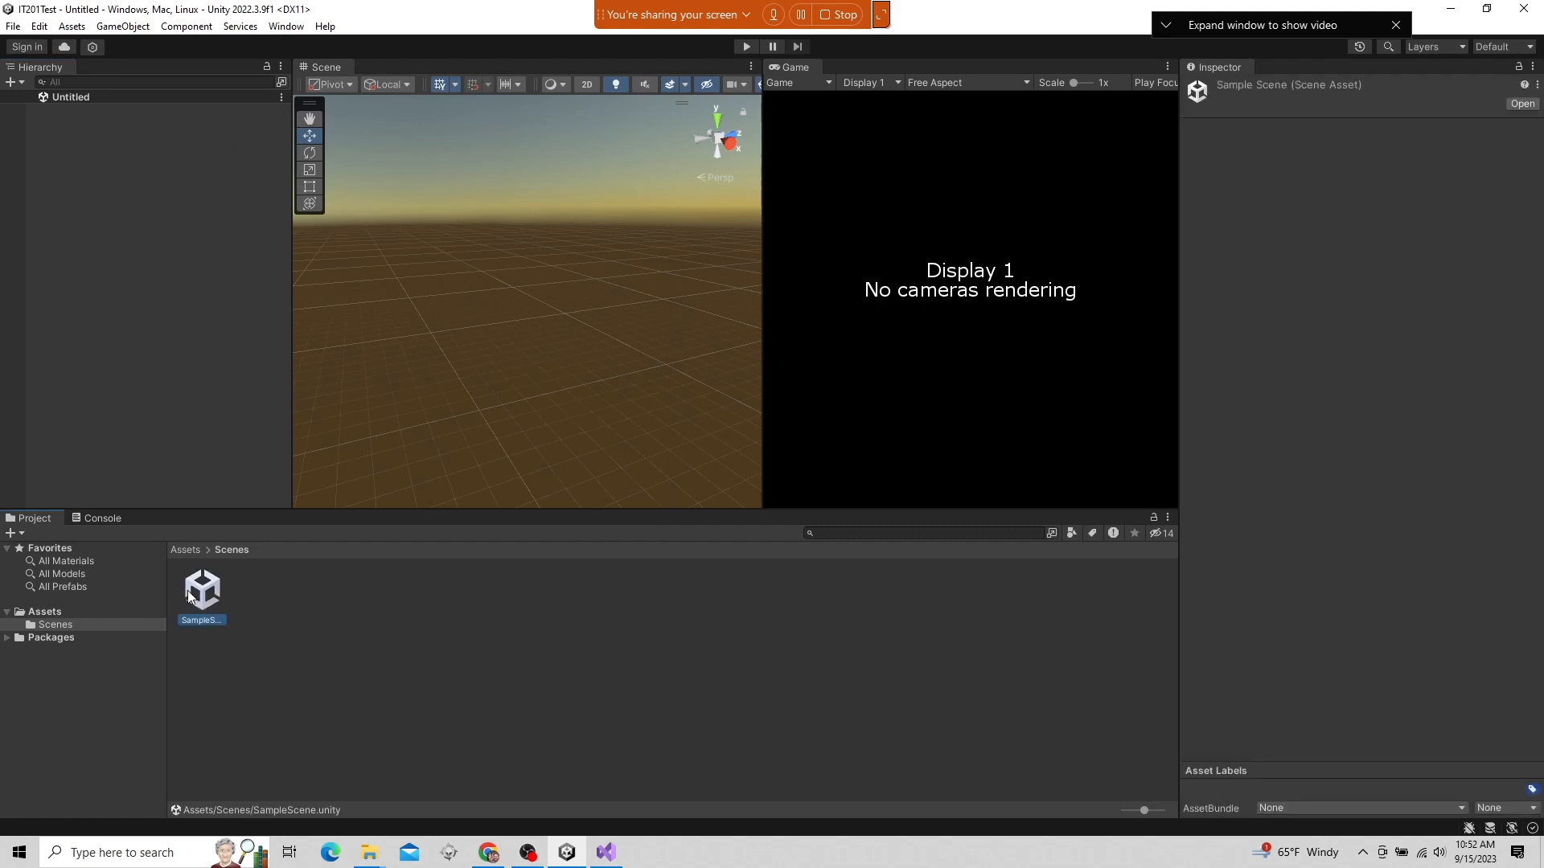
double_click(190, 595)
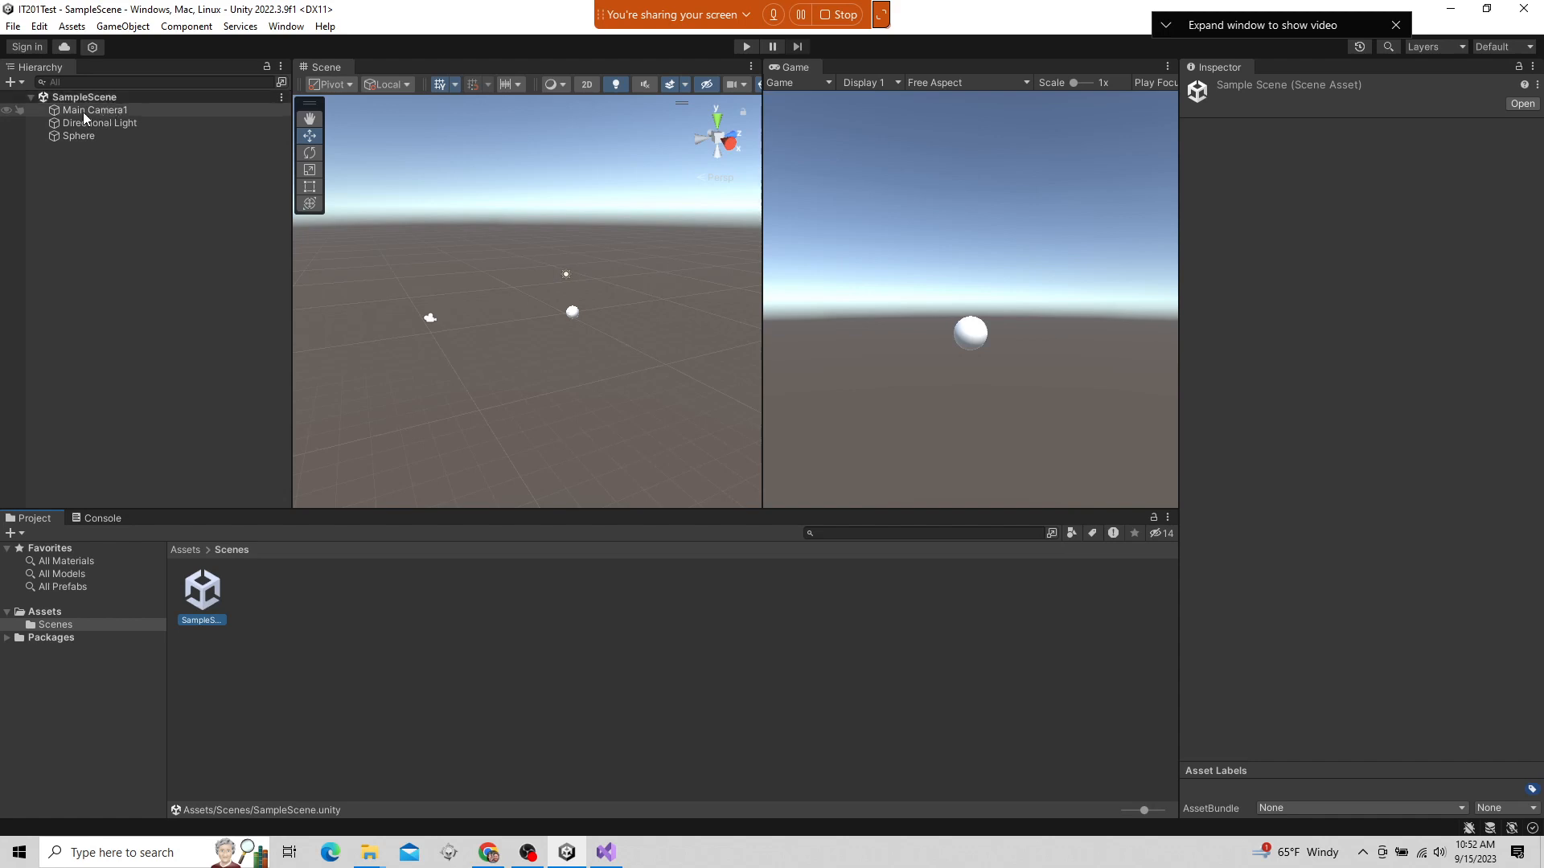
Select Main Camera1, expand its Transform and Camera components to review their properties, and collapse both again
click(109, 110)
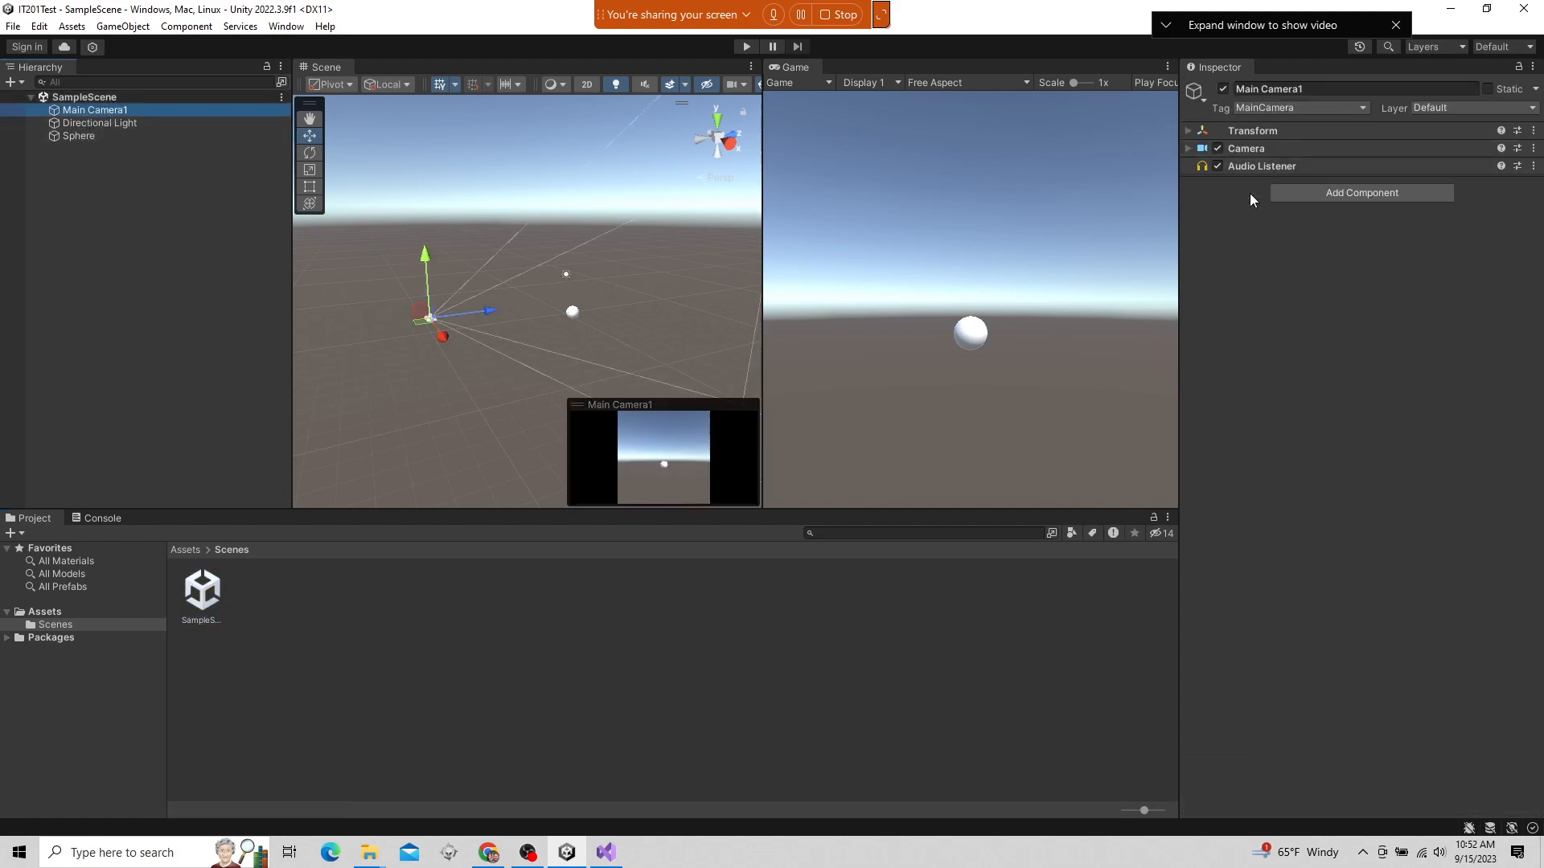
click(1246, 131)
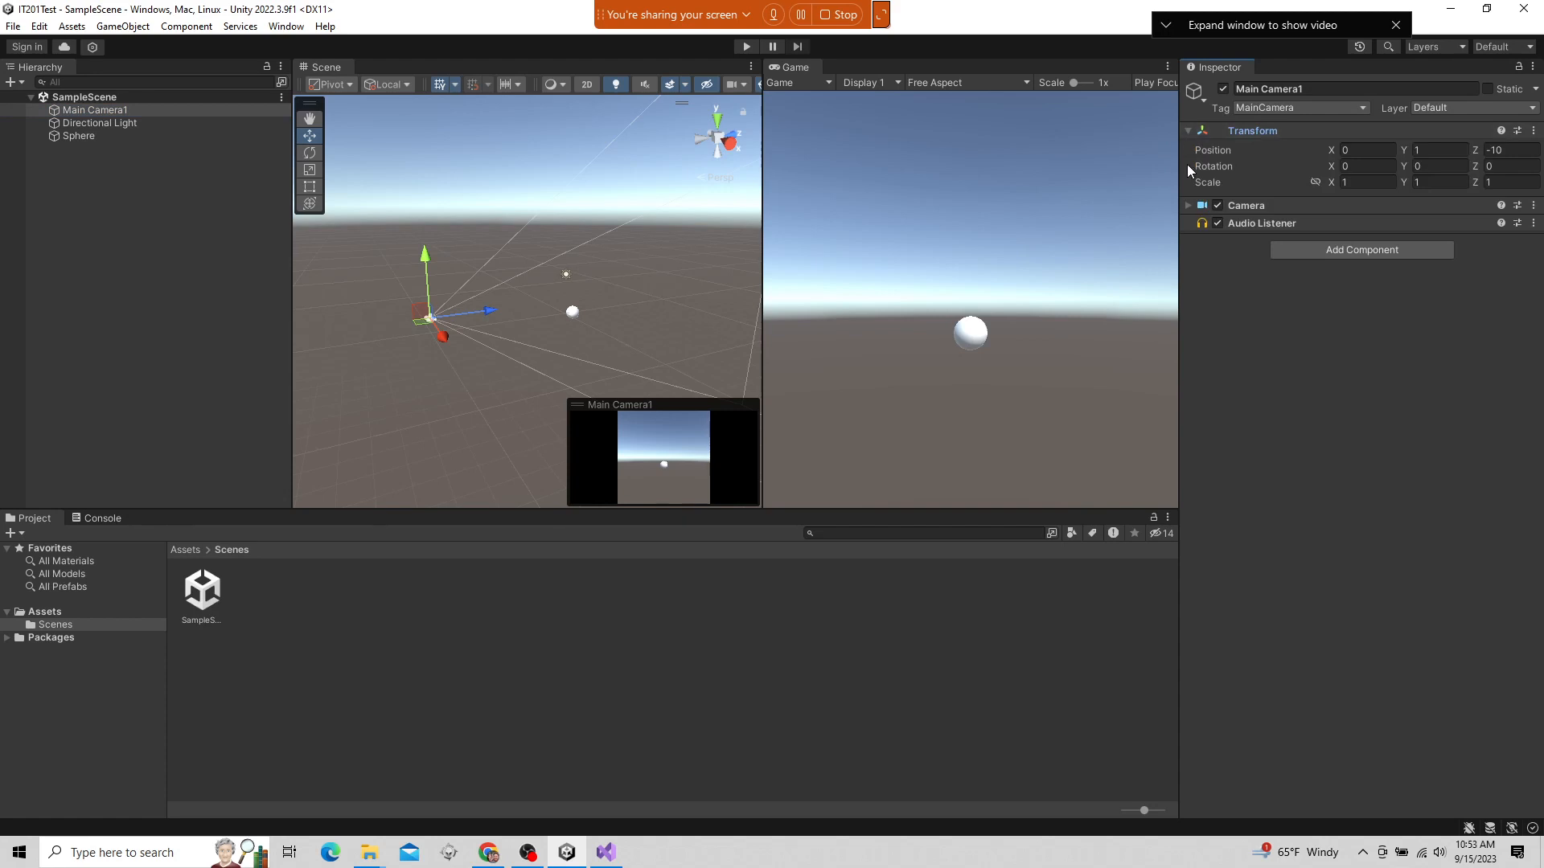
click(1190, 205)
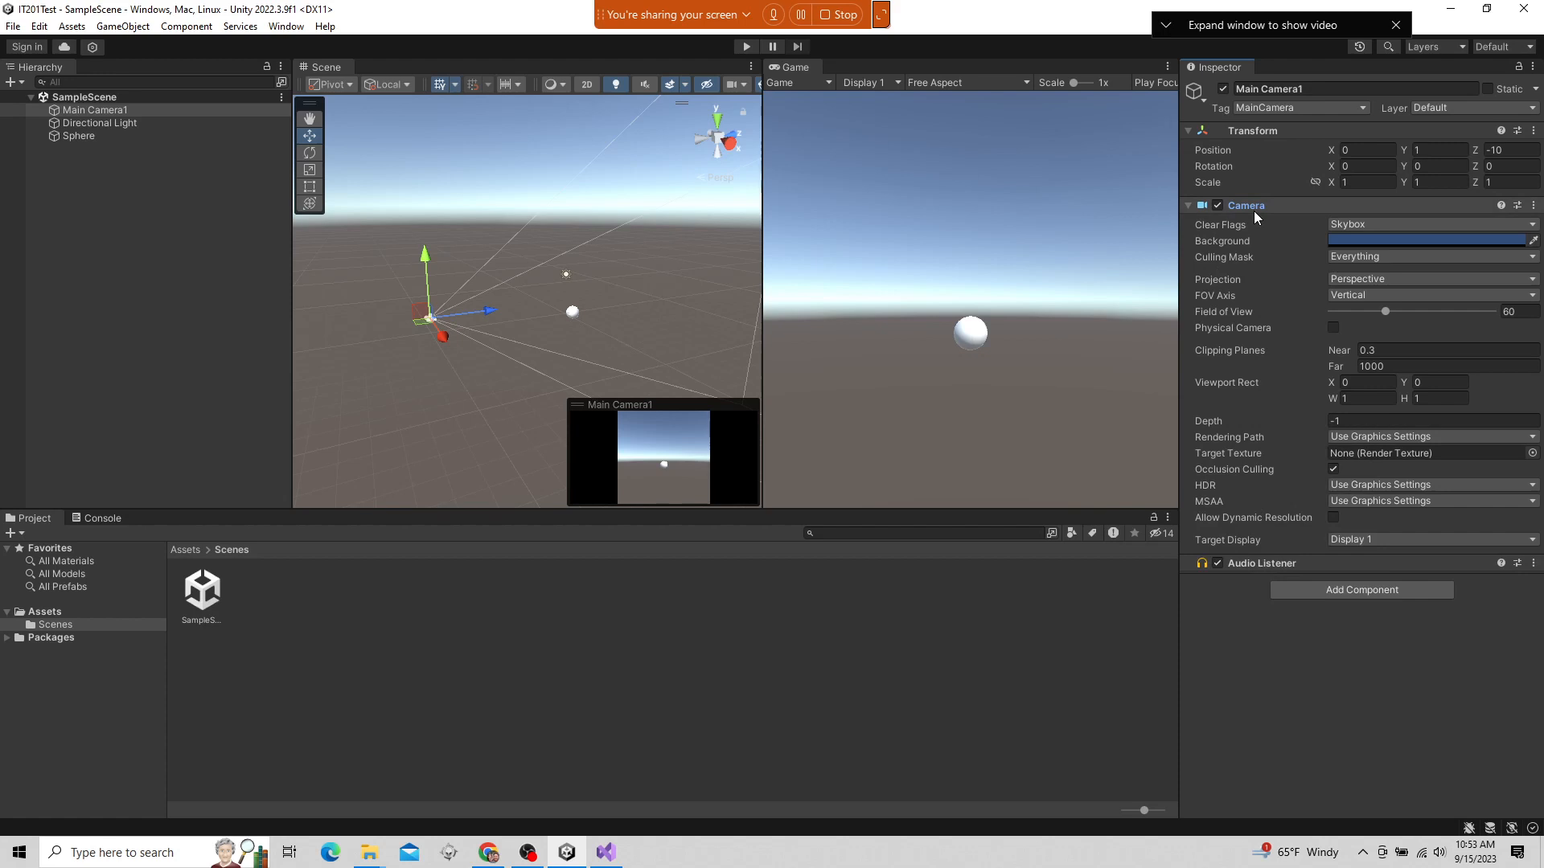
click(1189, 206)
click(1187, 130)
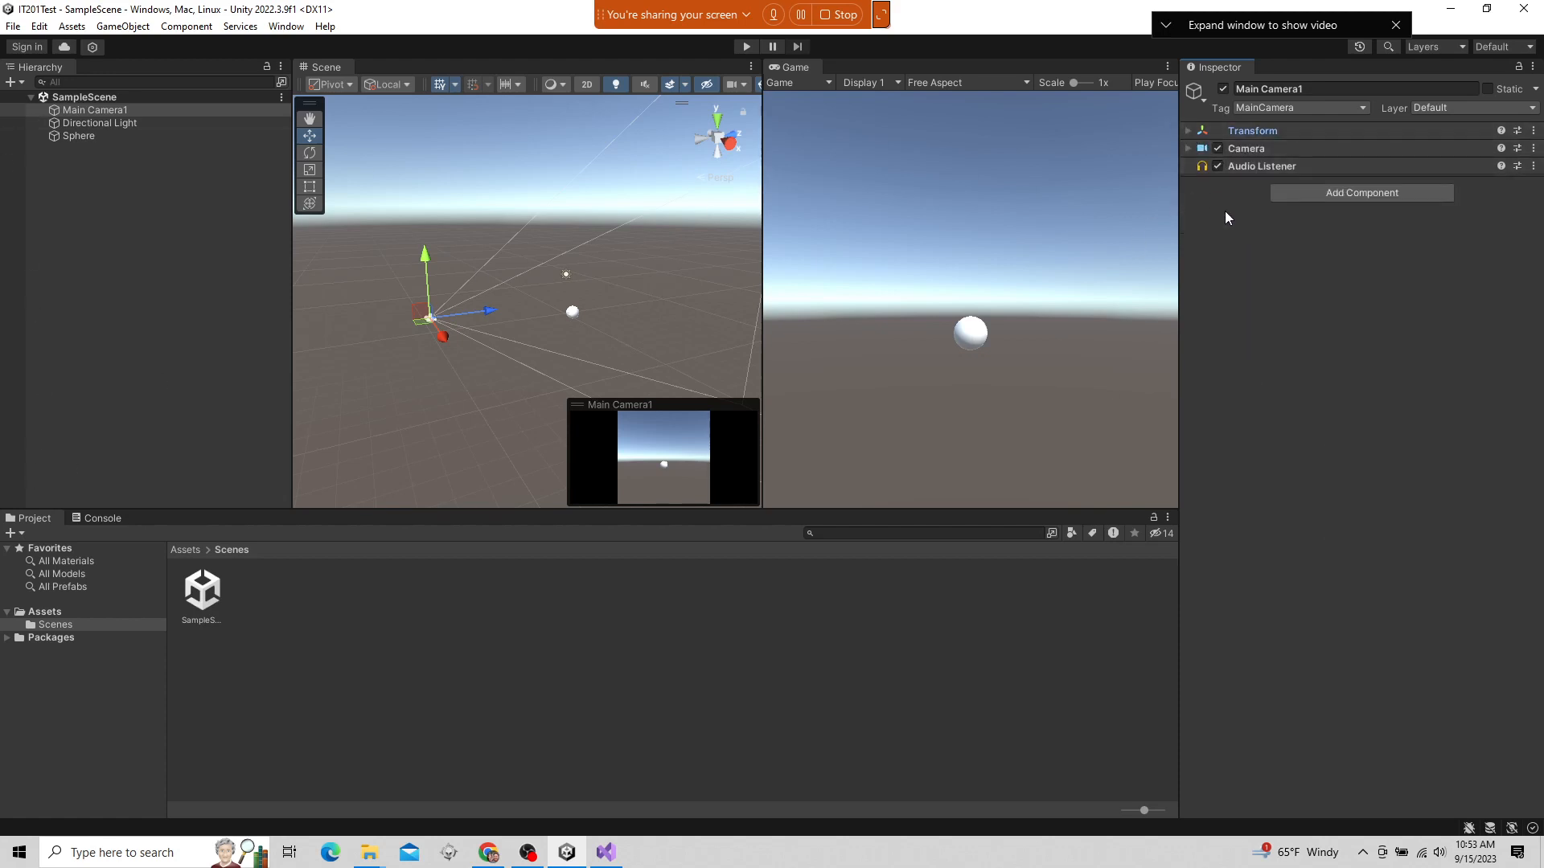
Compare the components of Directional Light, Sphere and Main Camera1 in the Inspector, finishing with Directional Light selected
click(109, 122)
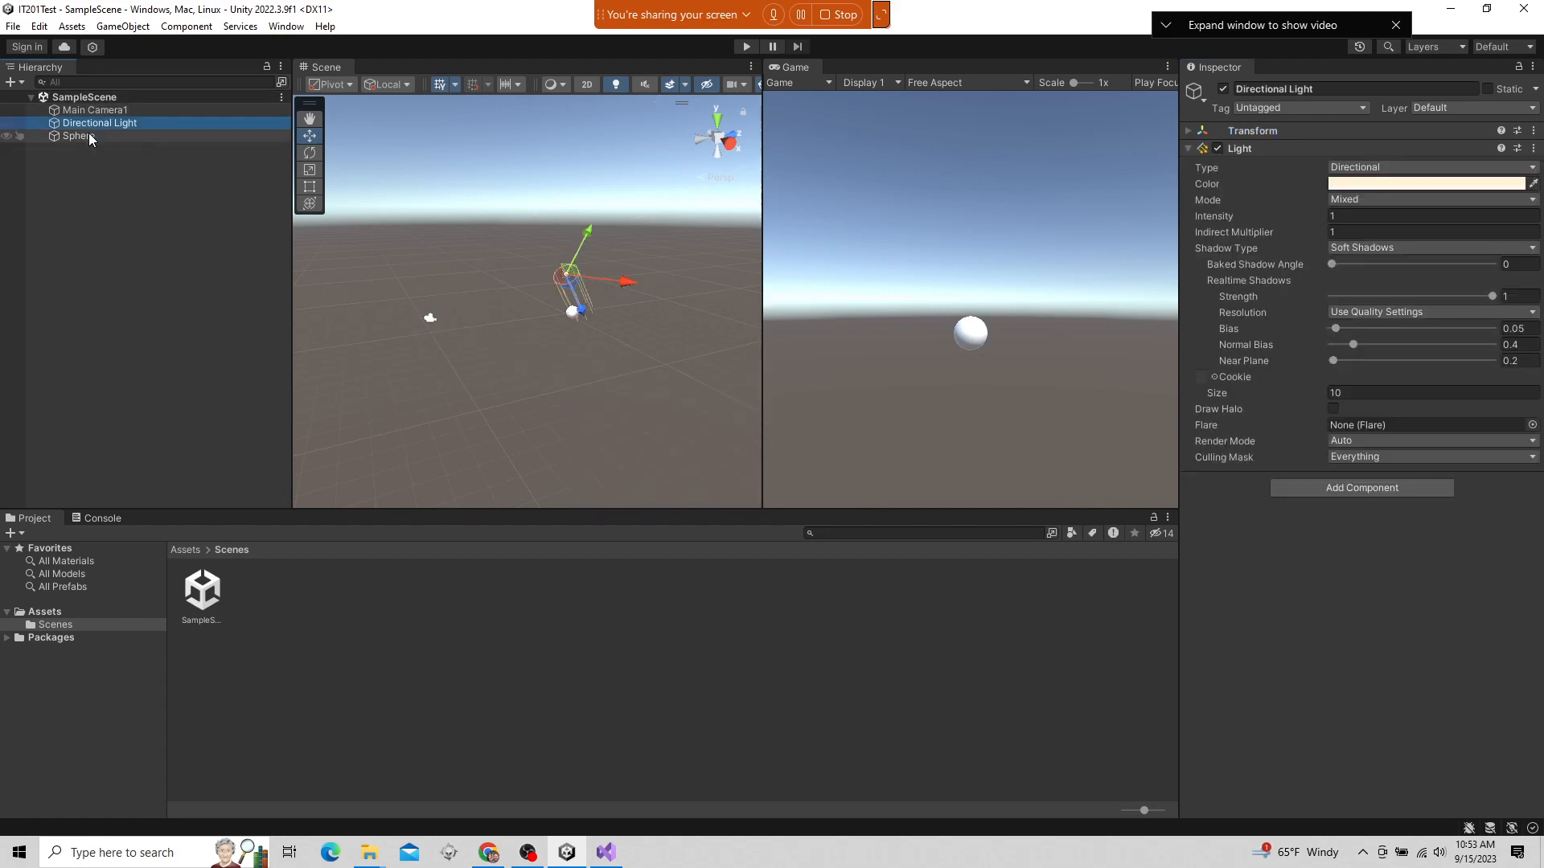
click(90, 136)
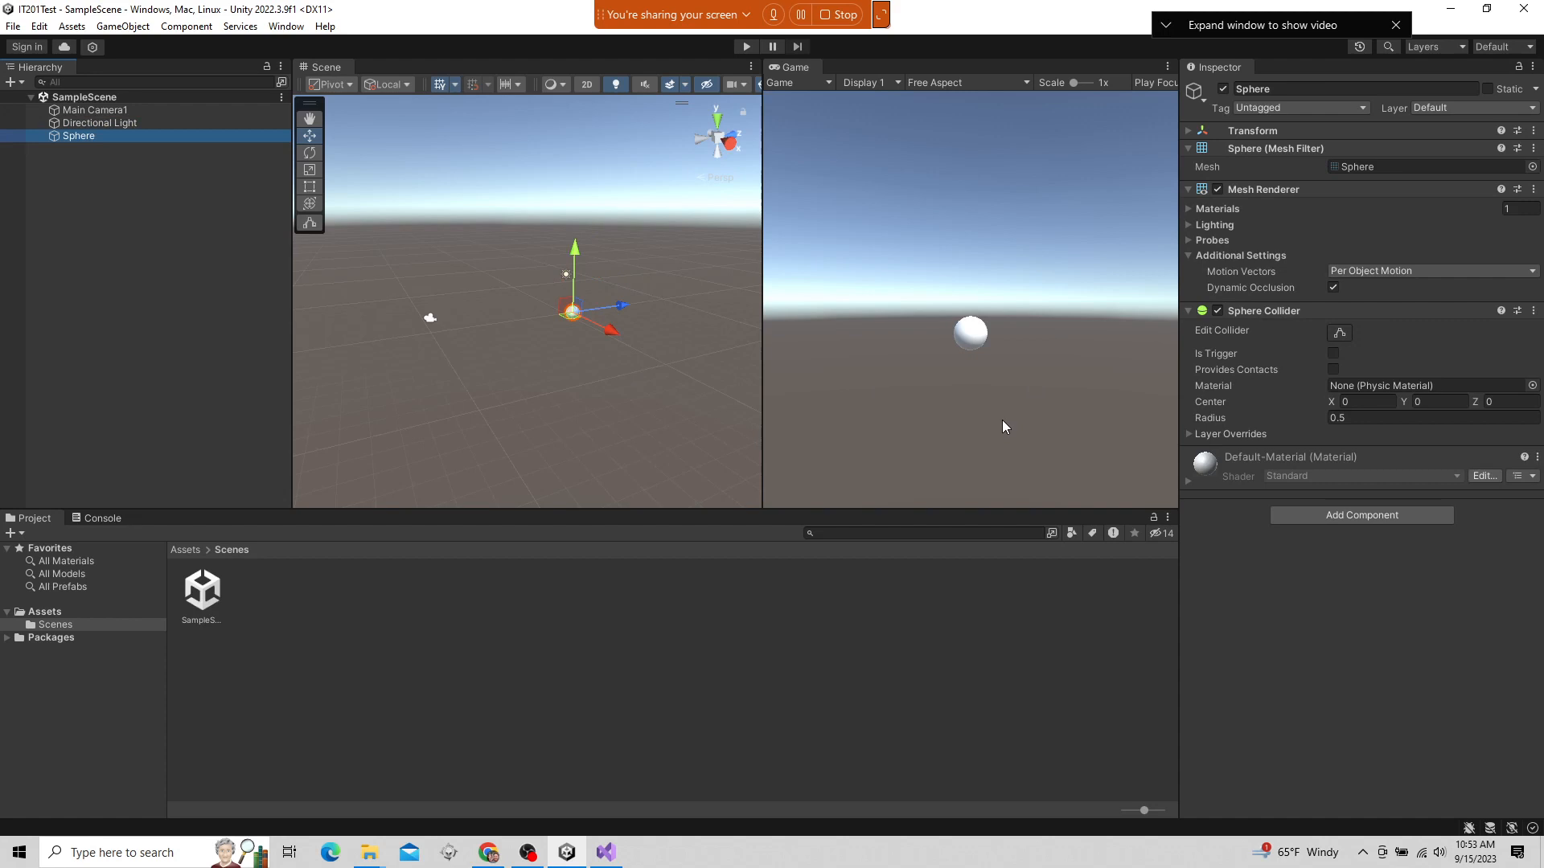
click(98, 111)
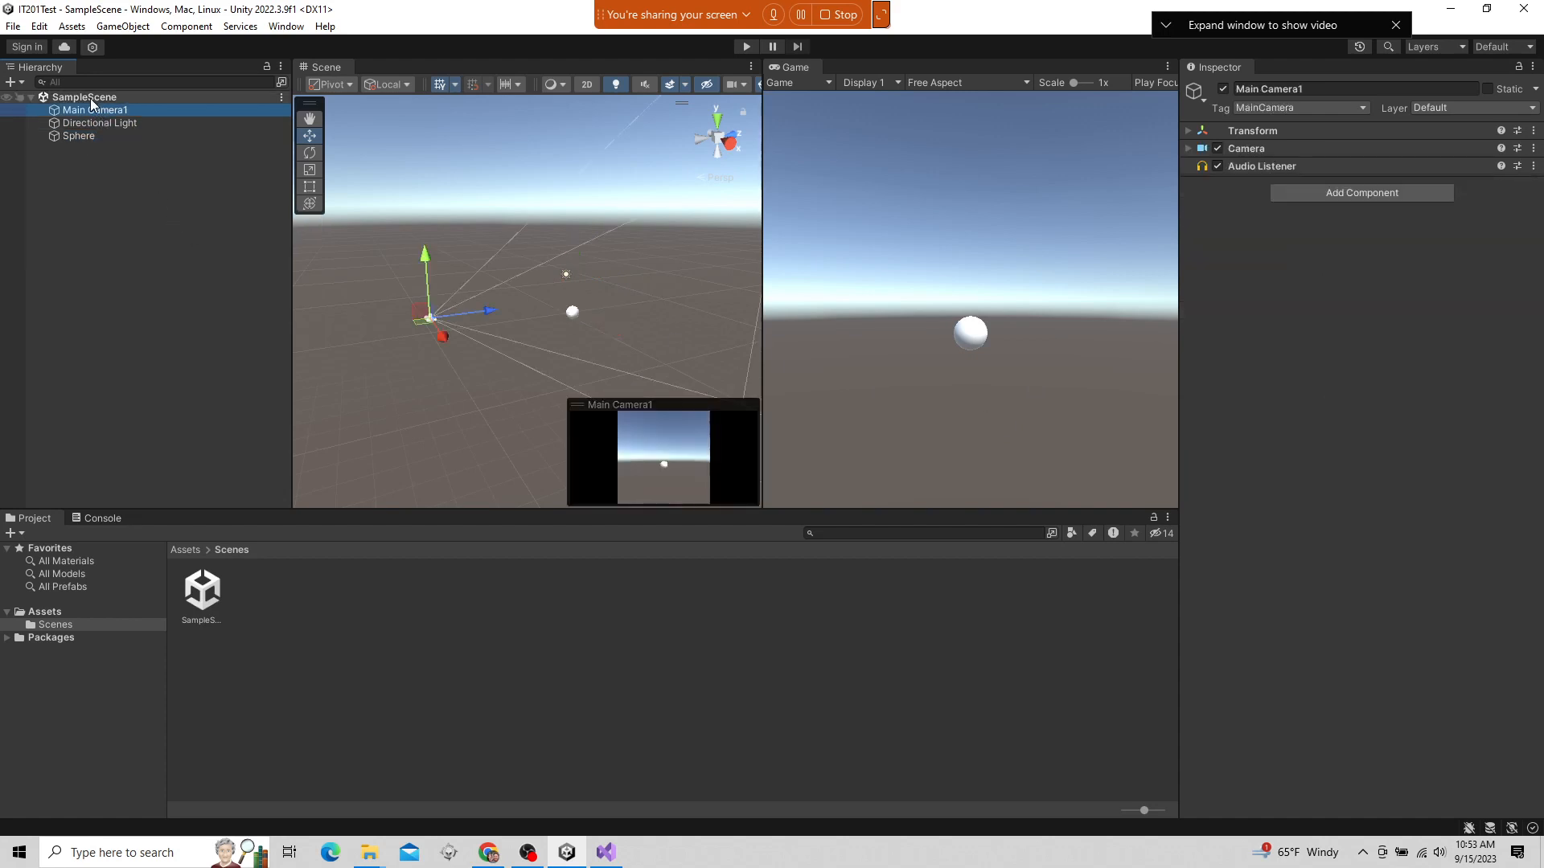
click(88, 125)
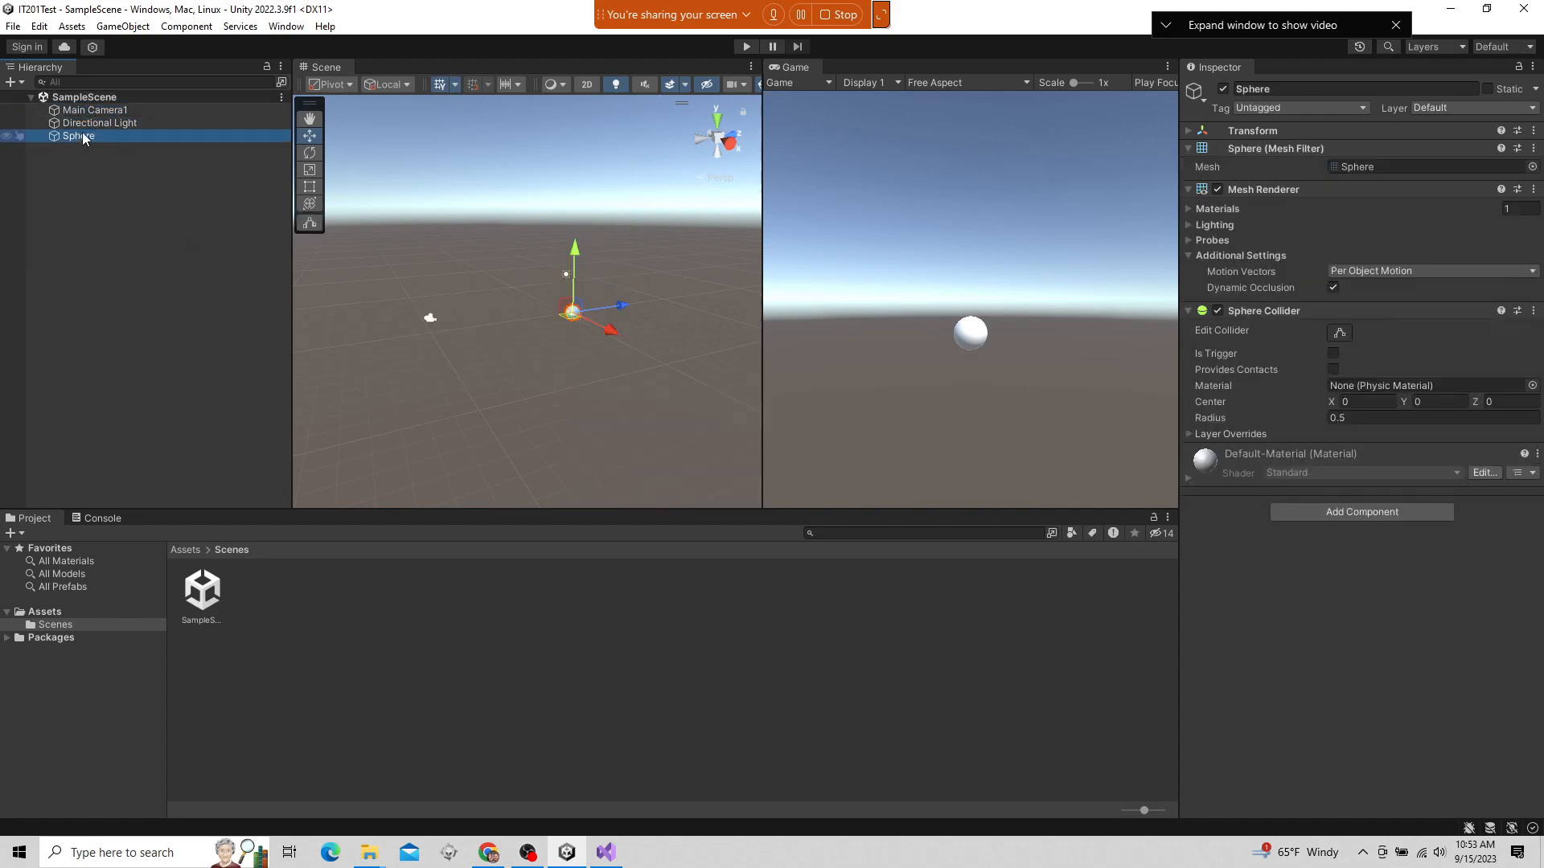
click(93, 111)
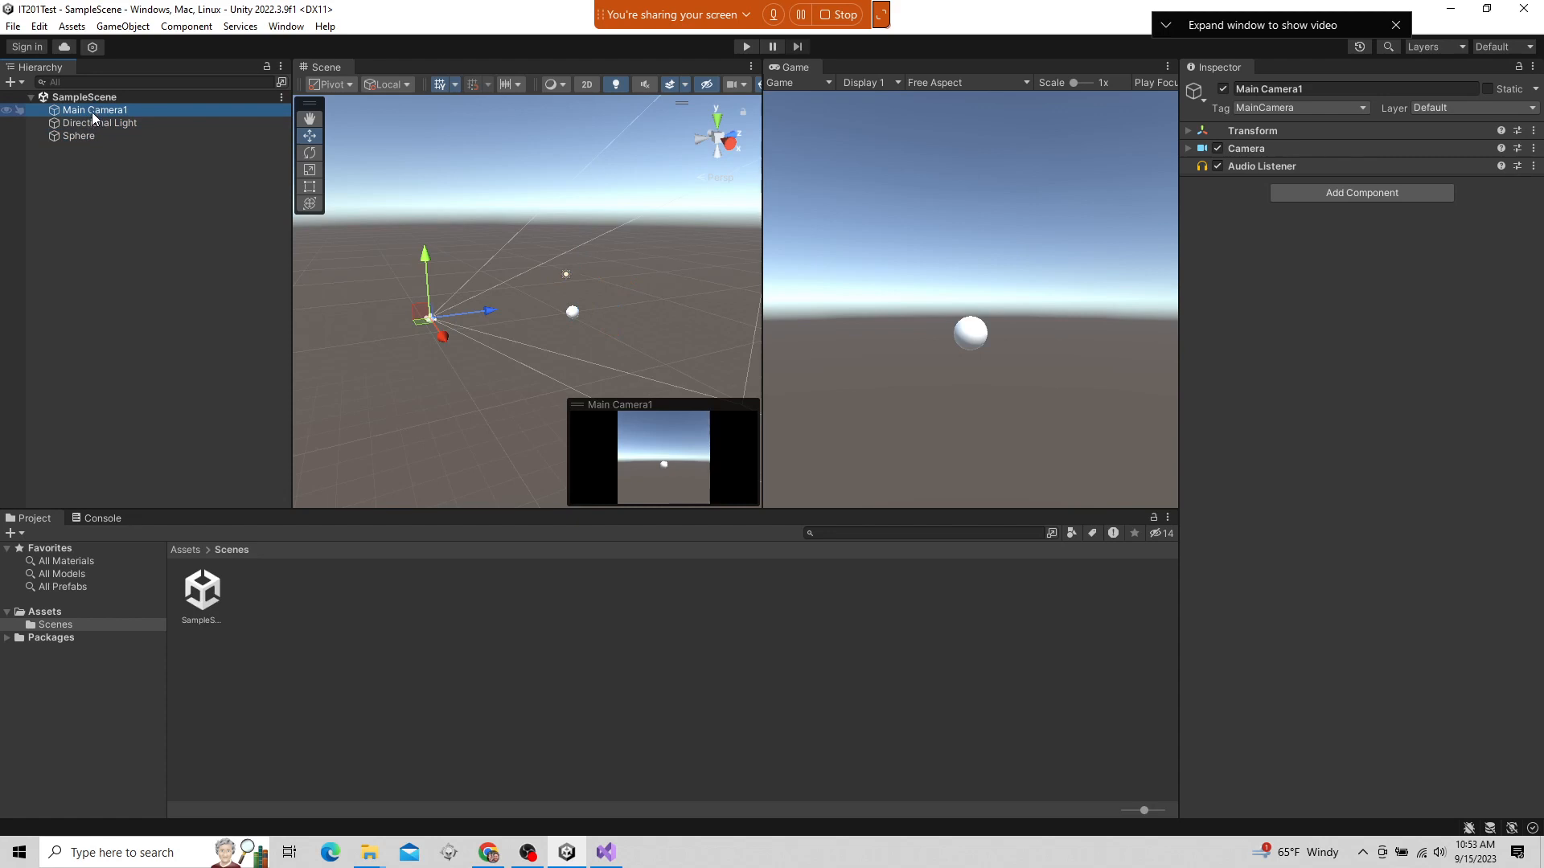
click(94, 122)
click(90, 133)
click(89, 123)
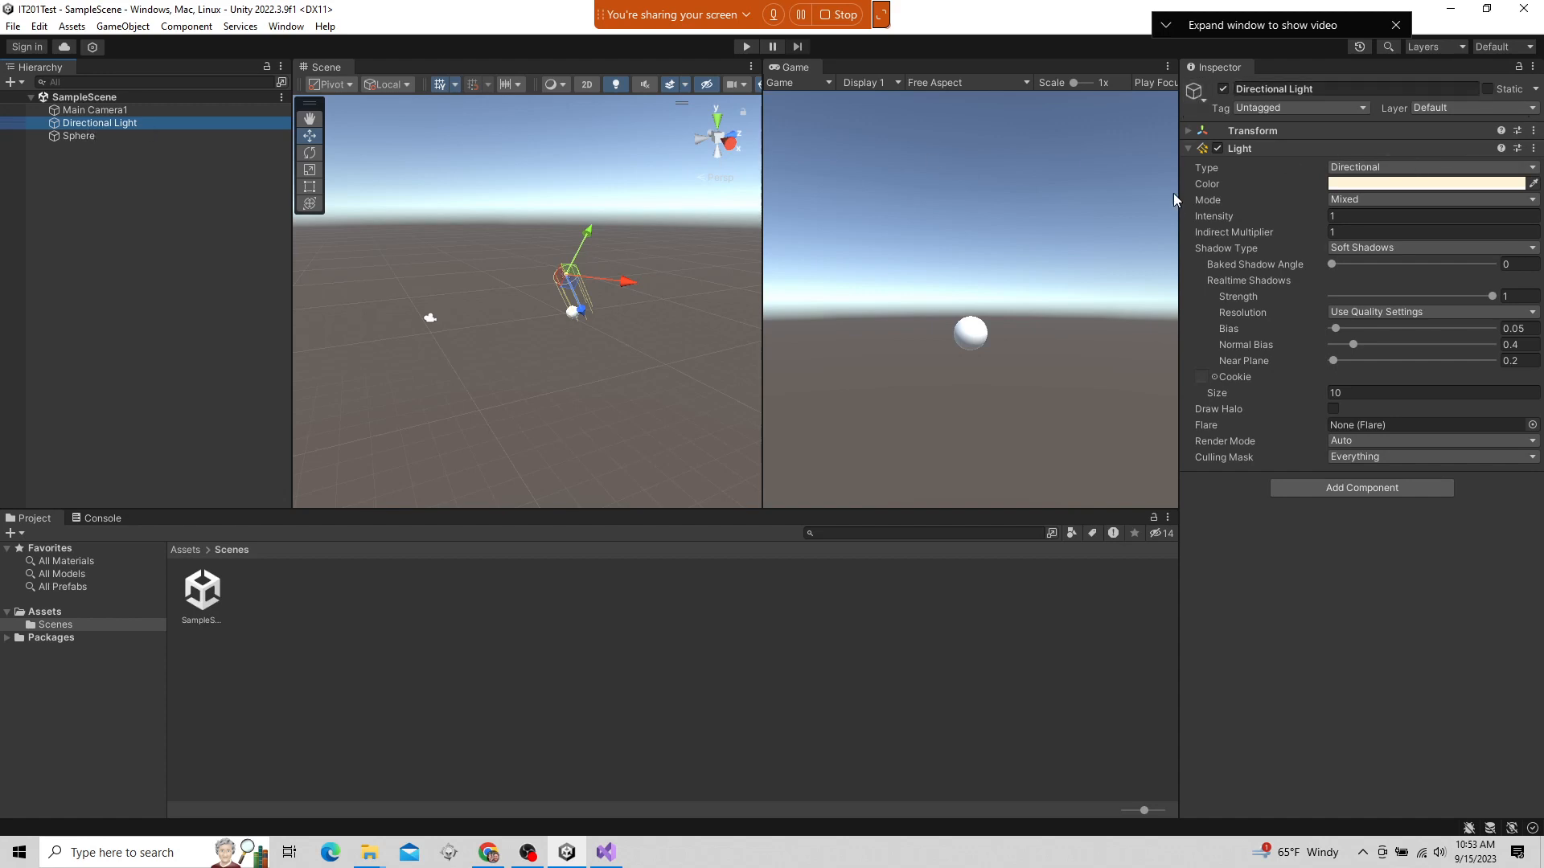
Collapse the Directional Light's Light component, and expand its Transform and Light components to examine their properties
click(1186, 147)
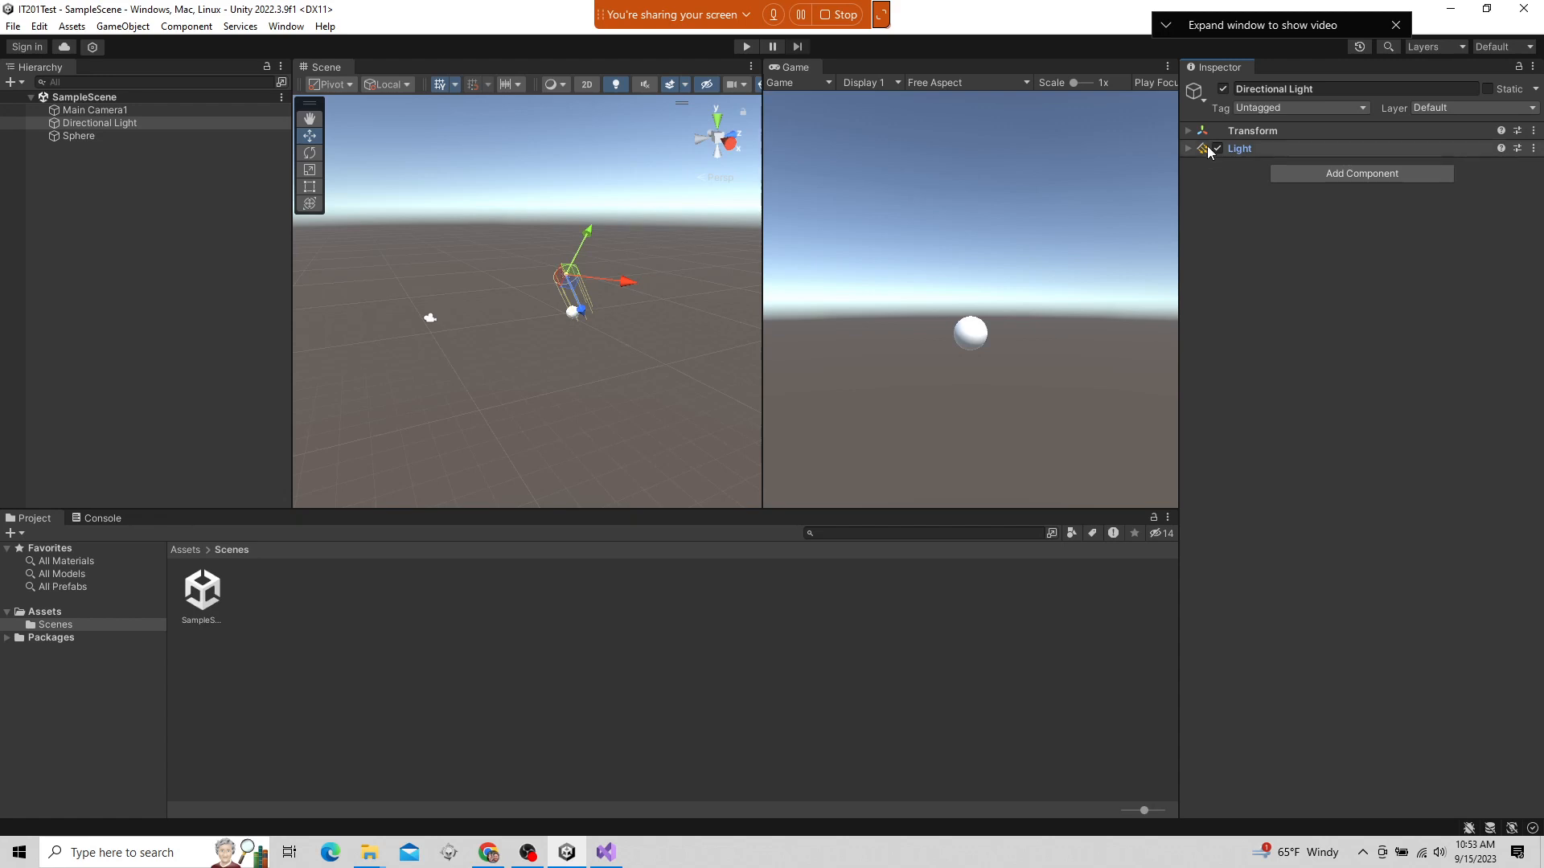
click(1187, 131)
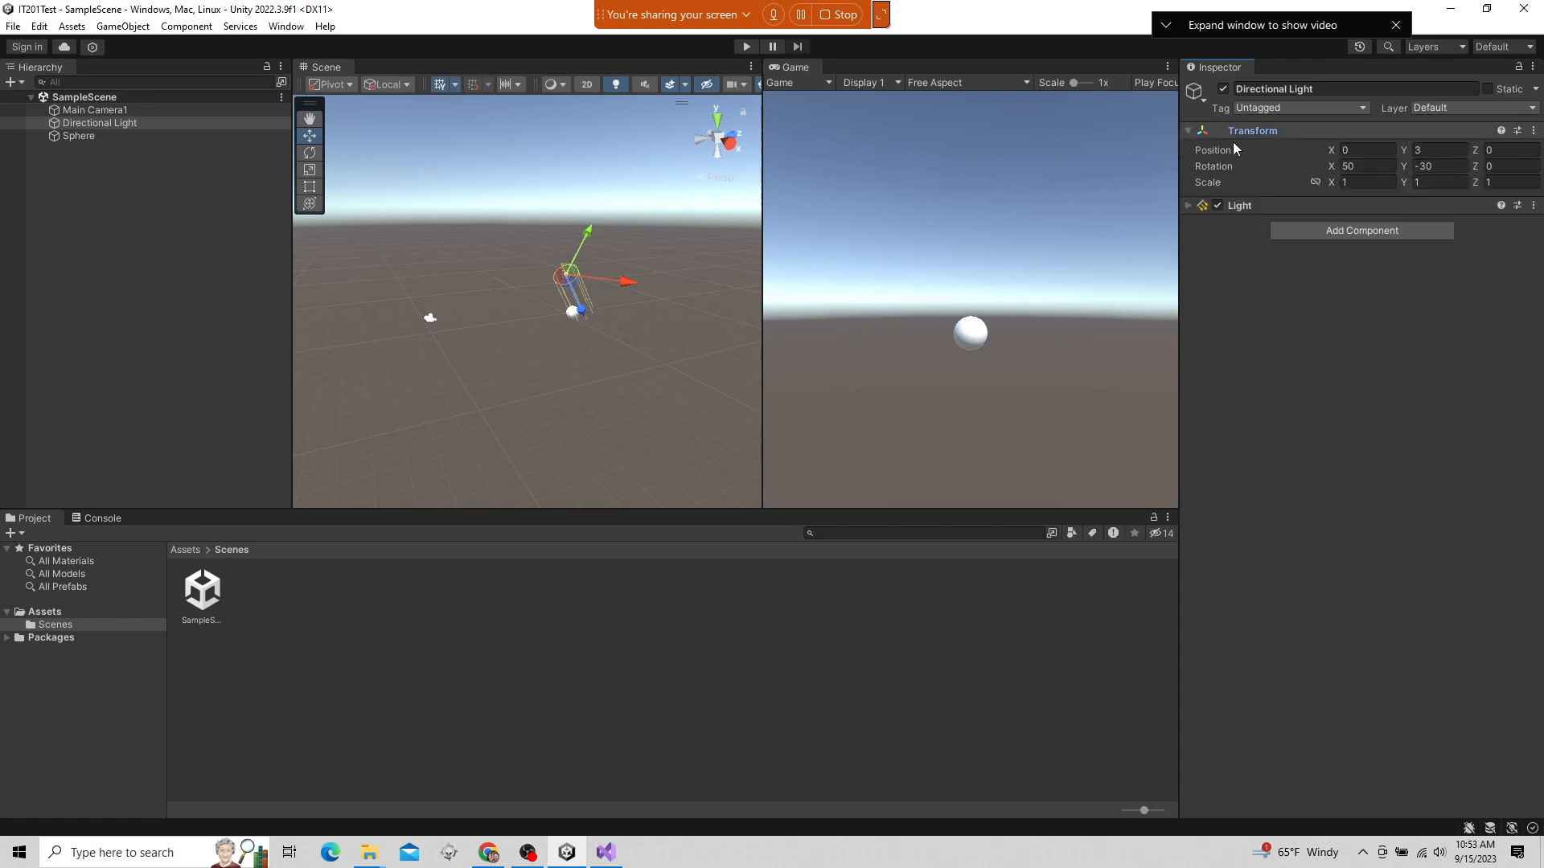
click(1190, 205)
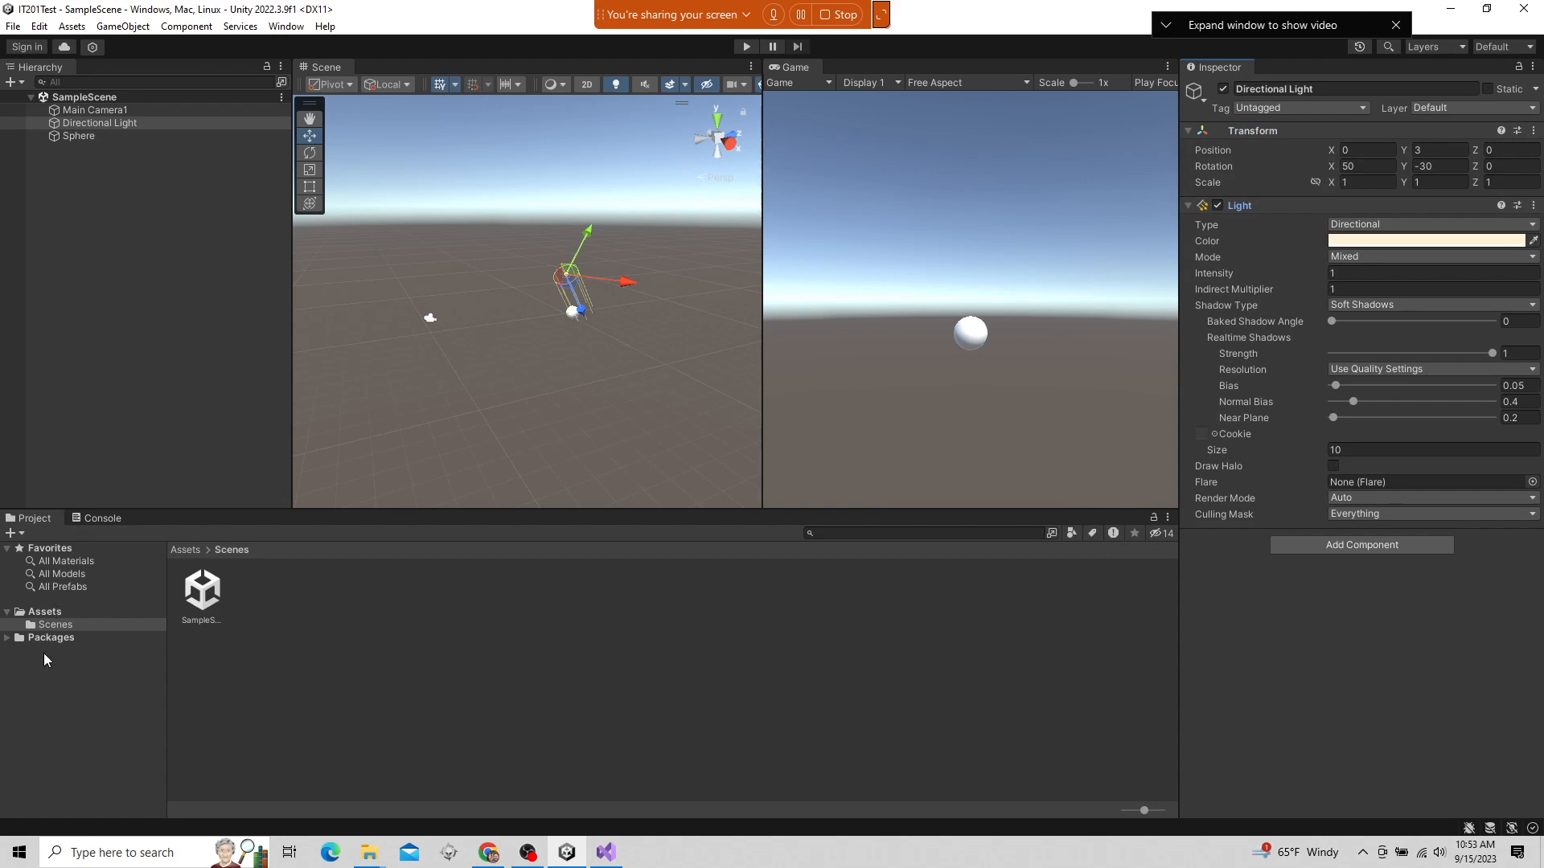
Select the SampleScene asset, collapse and re-expand SampleScene in the Hierarchy, and select Main Camera1
click(208, 599)
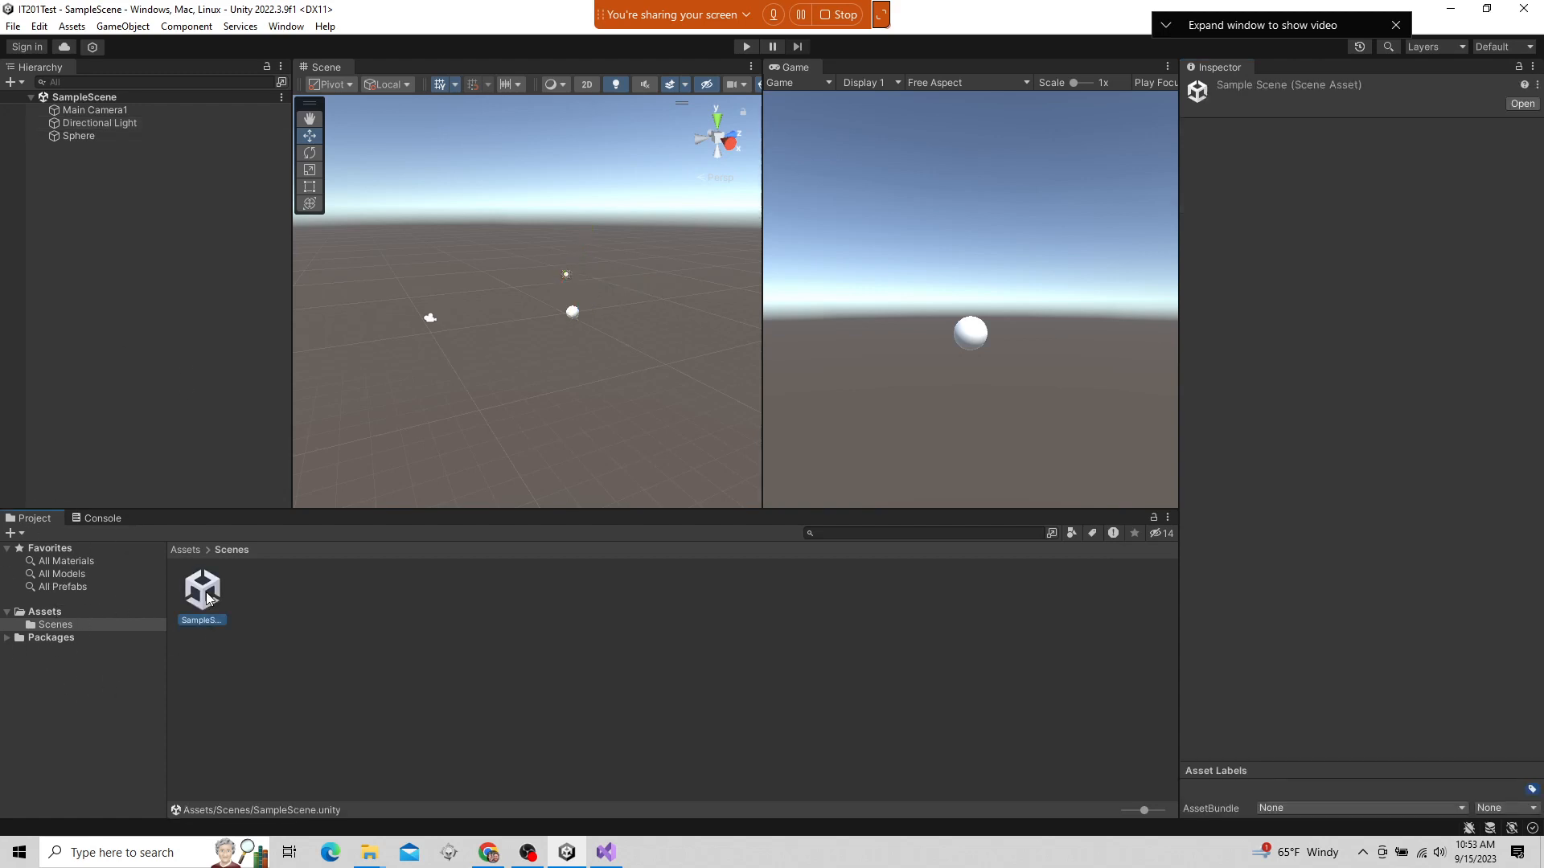
click(30, 97)
click(31, 98)
click(90, 112)
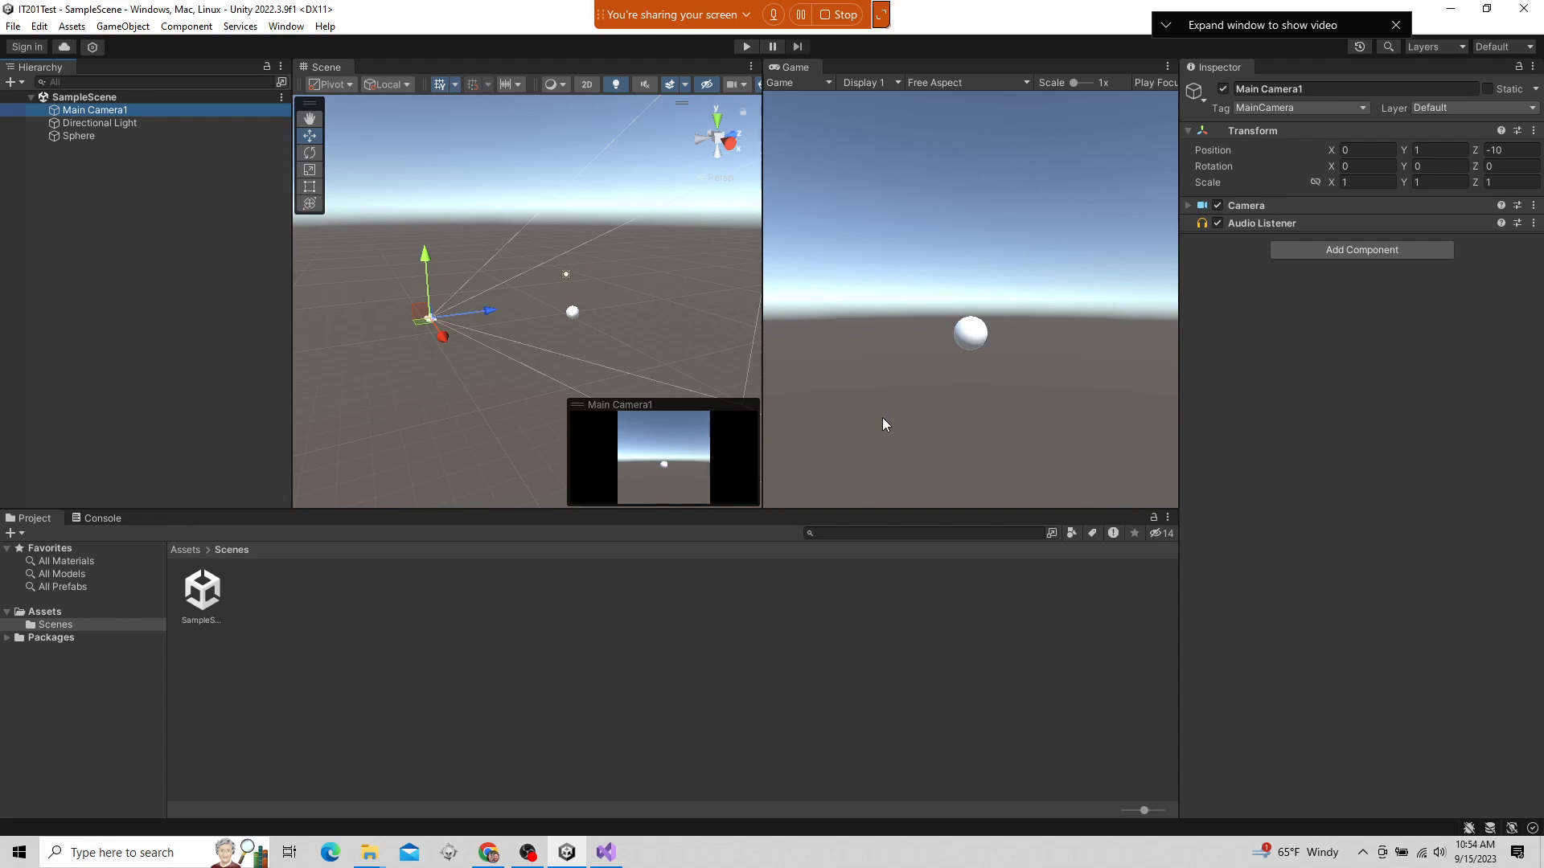
click(540, 859)
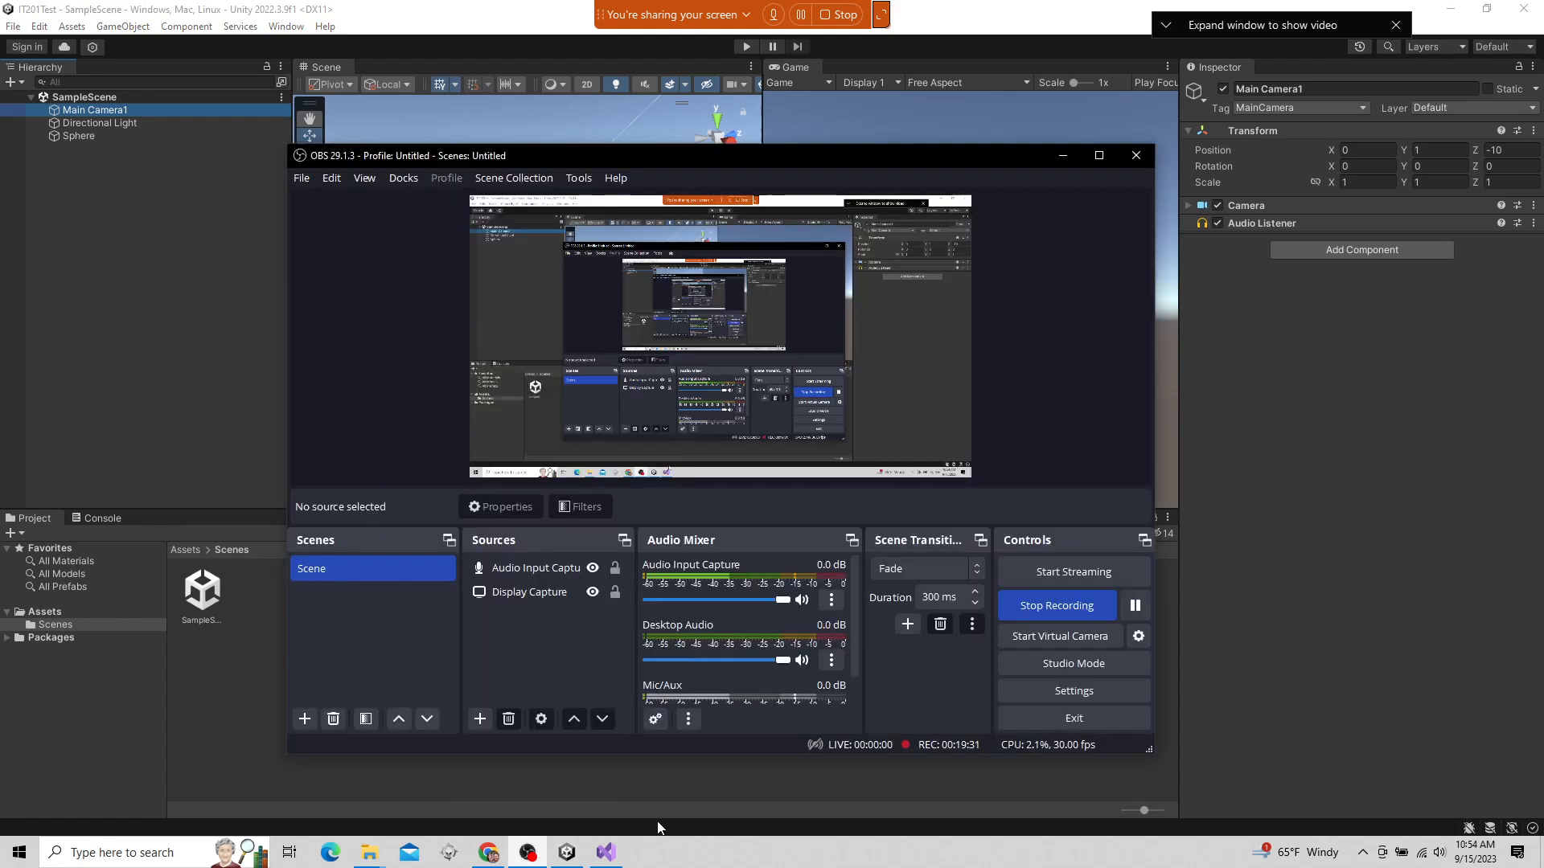